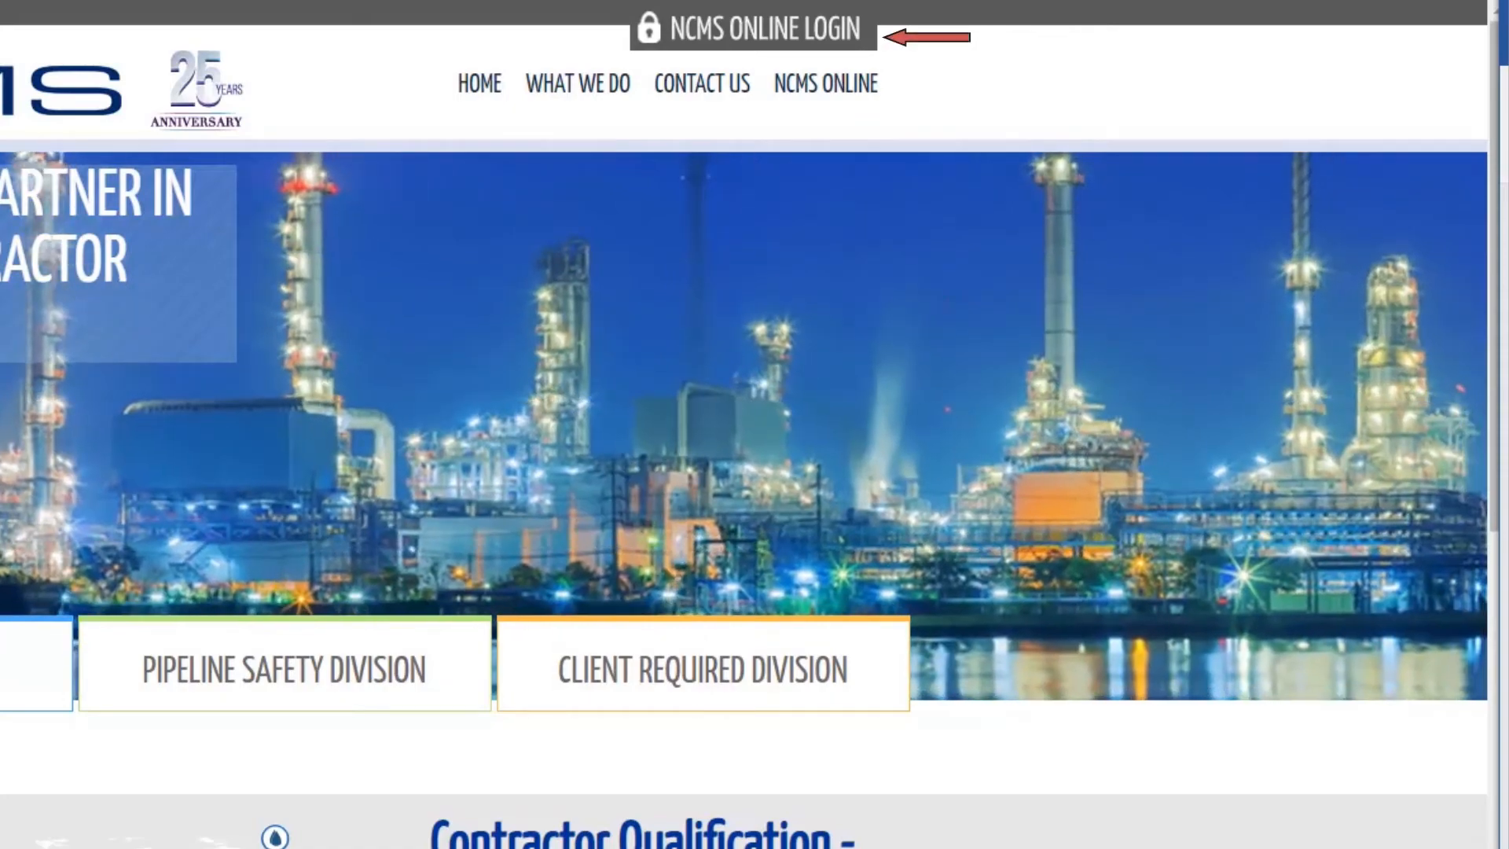
Open and close the NCMS Online login panel, then go to the NCMS Online sign-in page from the nav bar
left_click(806, 49)
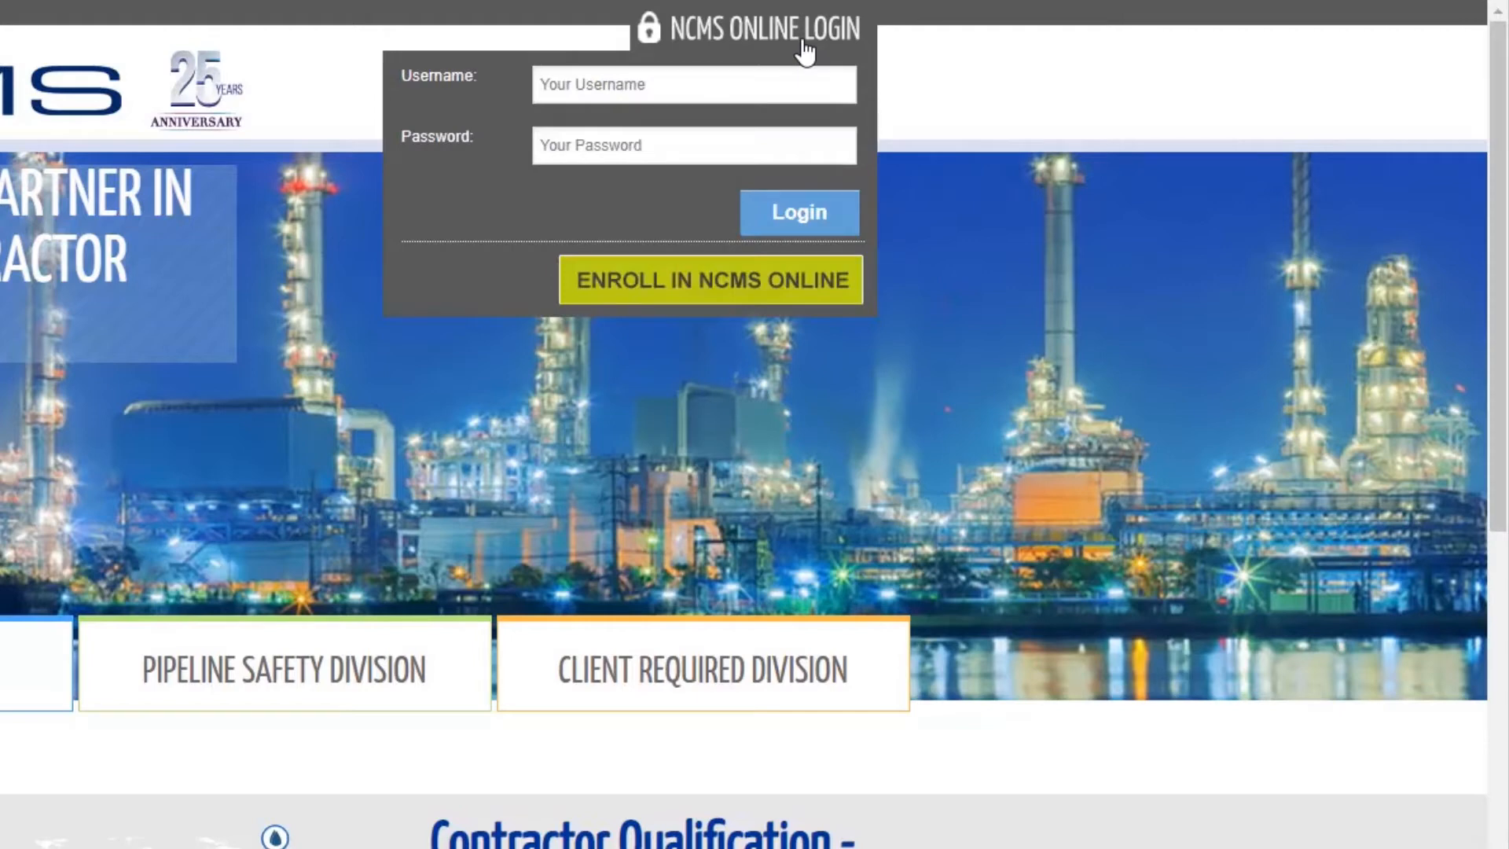
left_click(806, 48)
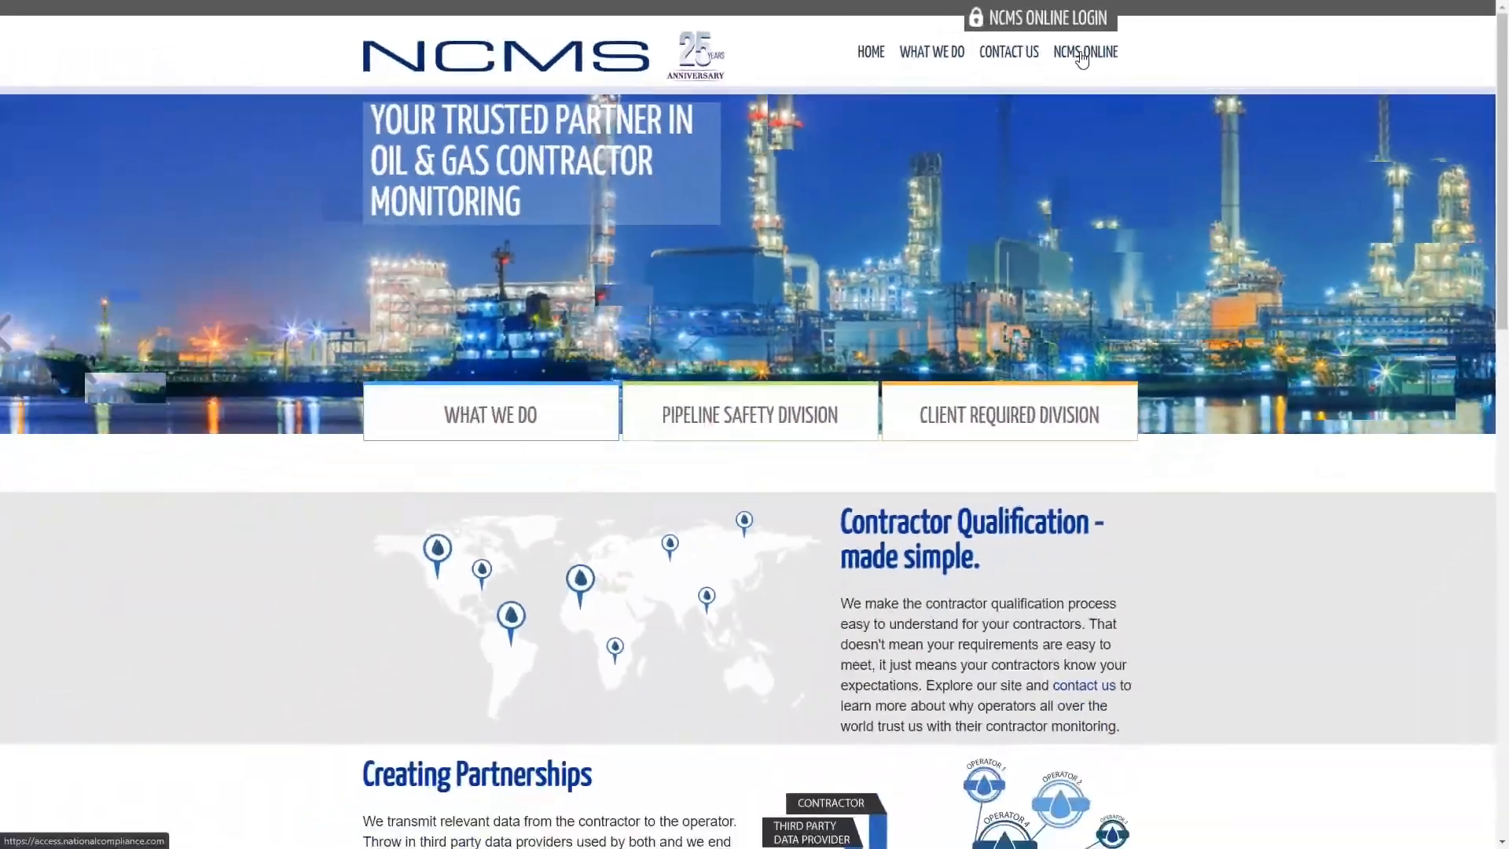
left_click(821, 85)
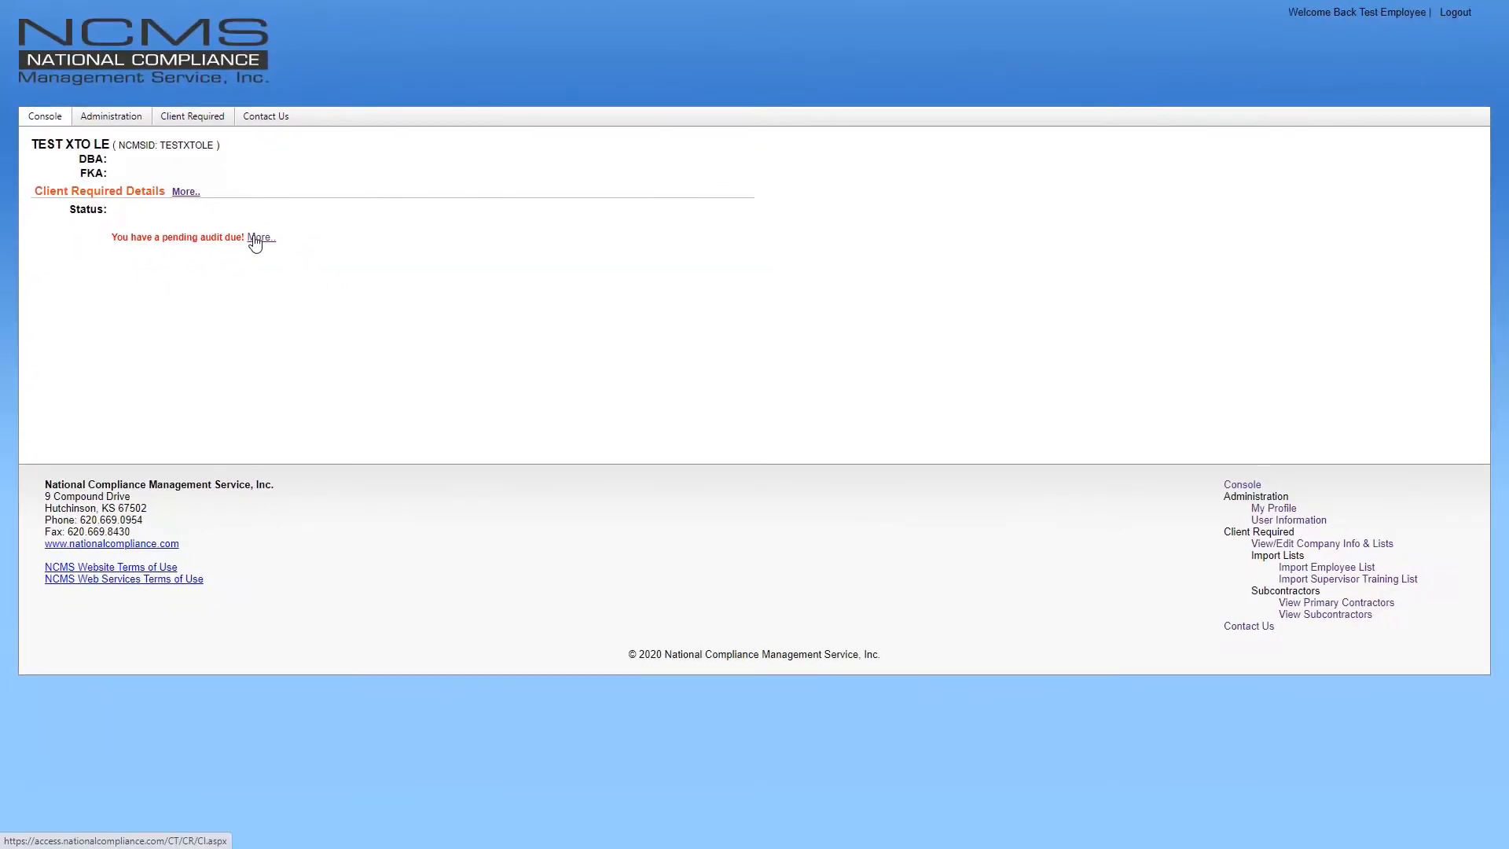
View the pending audit's details, then open Client Required > View/Edit Company Info & Lists
left_click(399, 361)
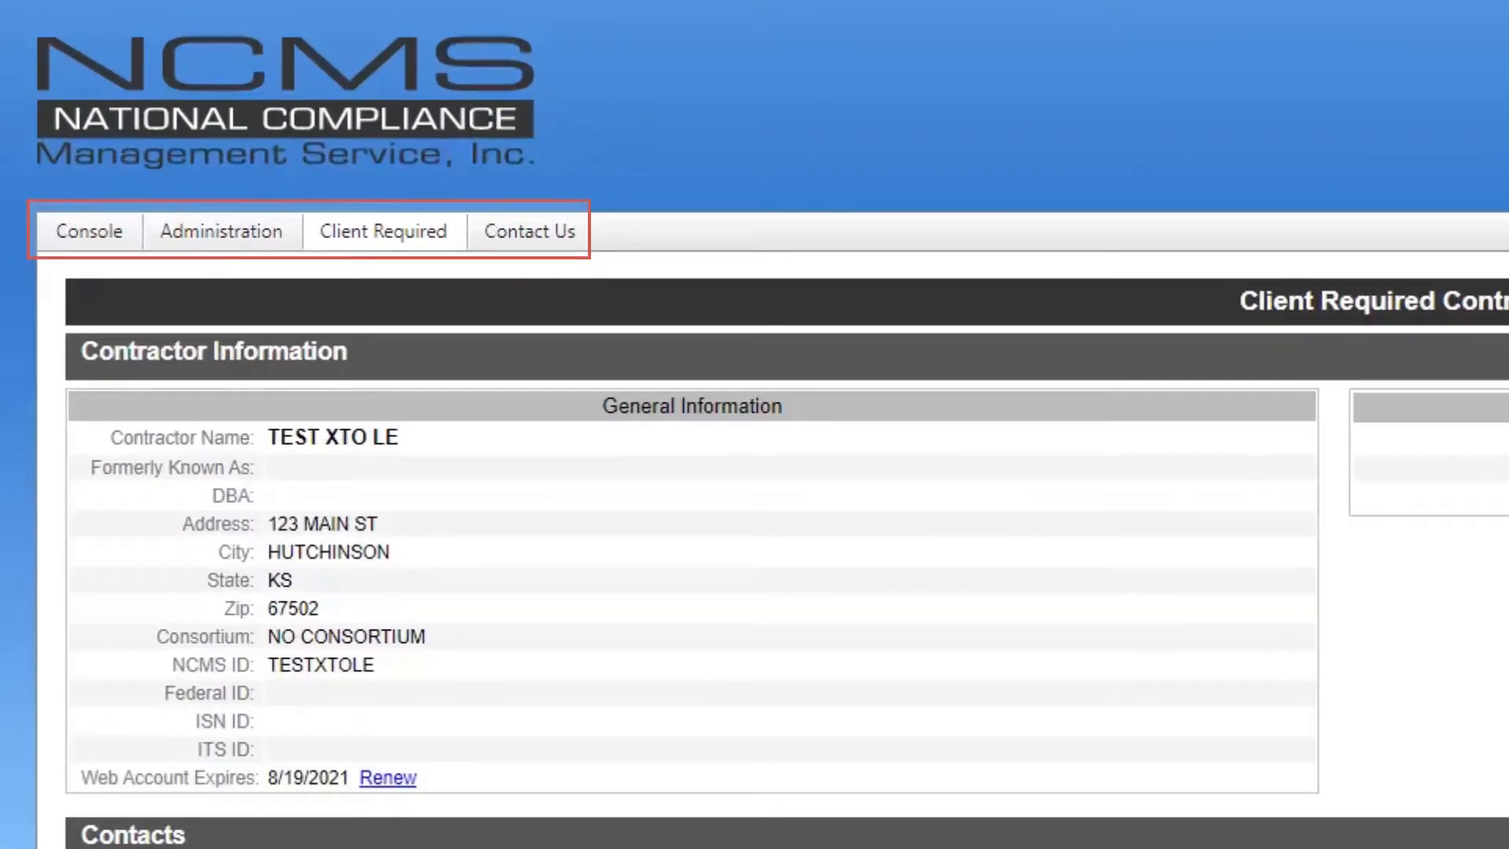
left_click(368, 249)
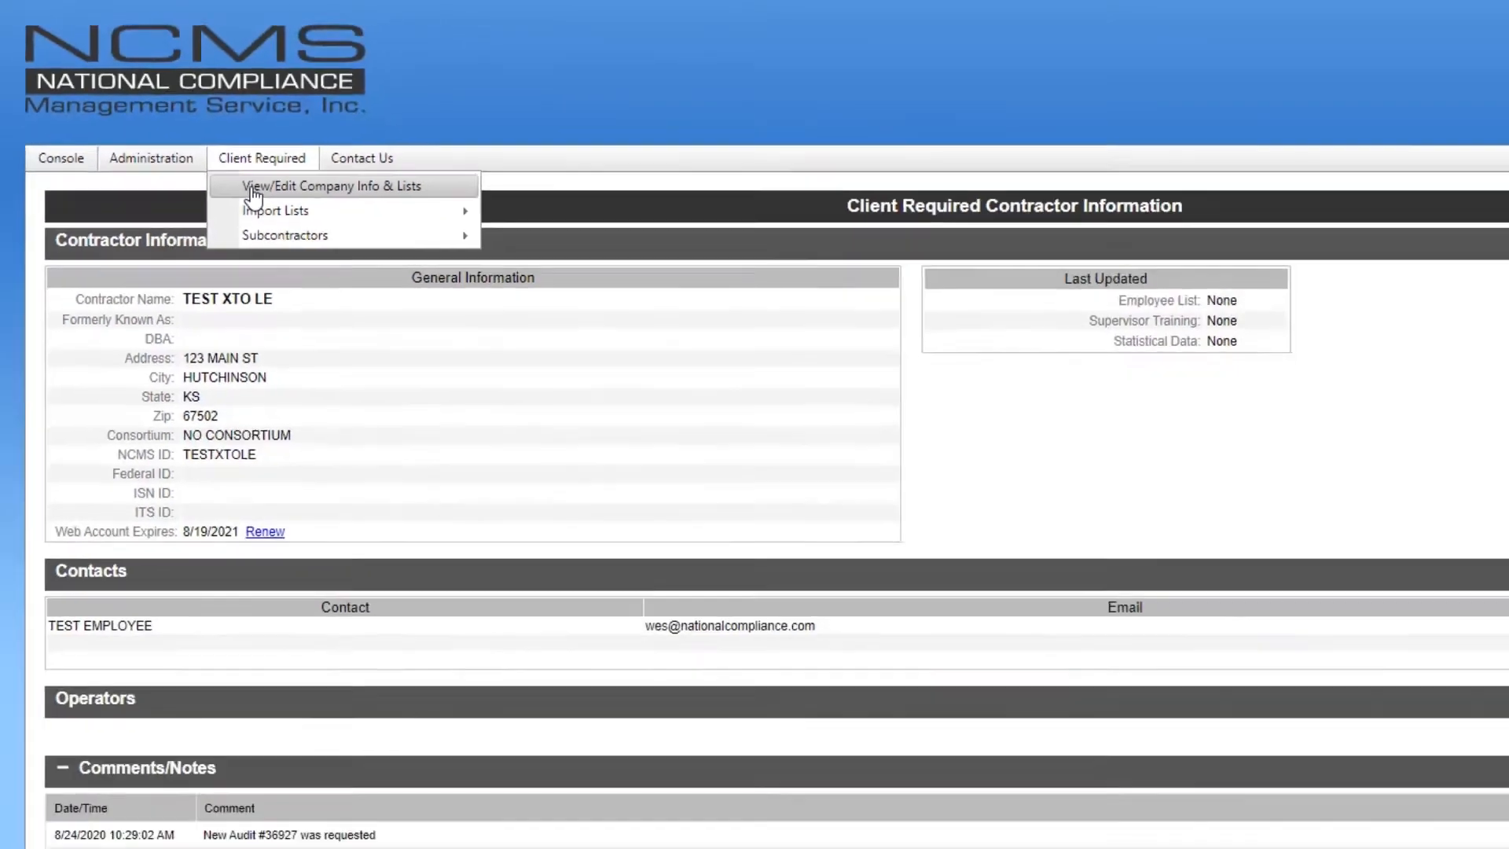
left_click(367, 275)
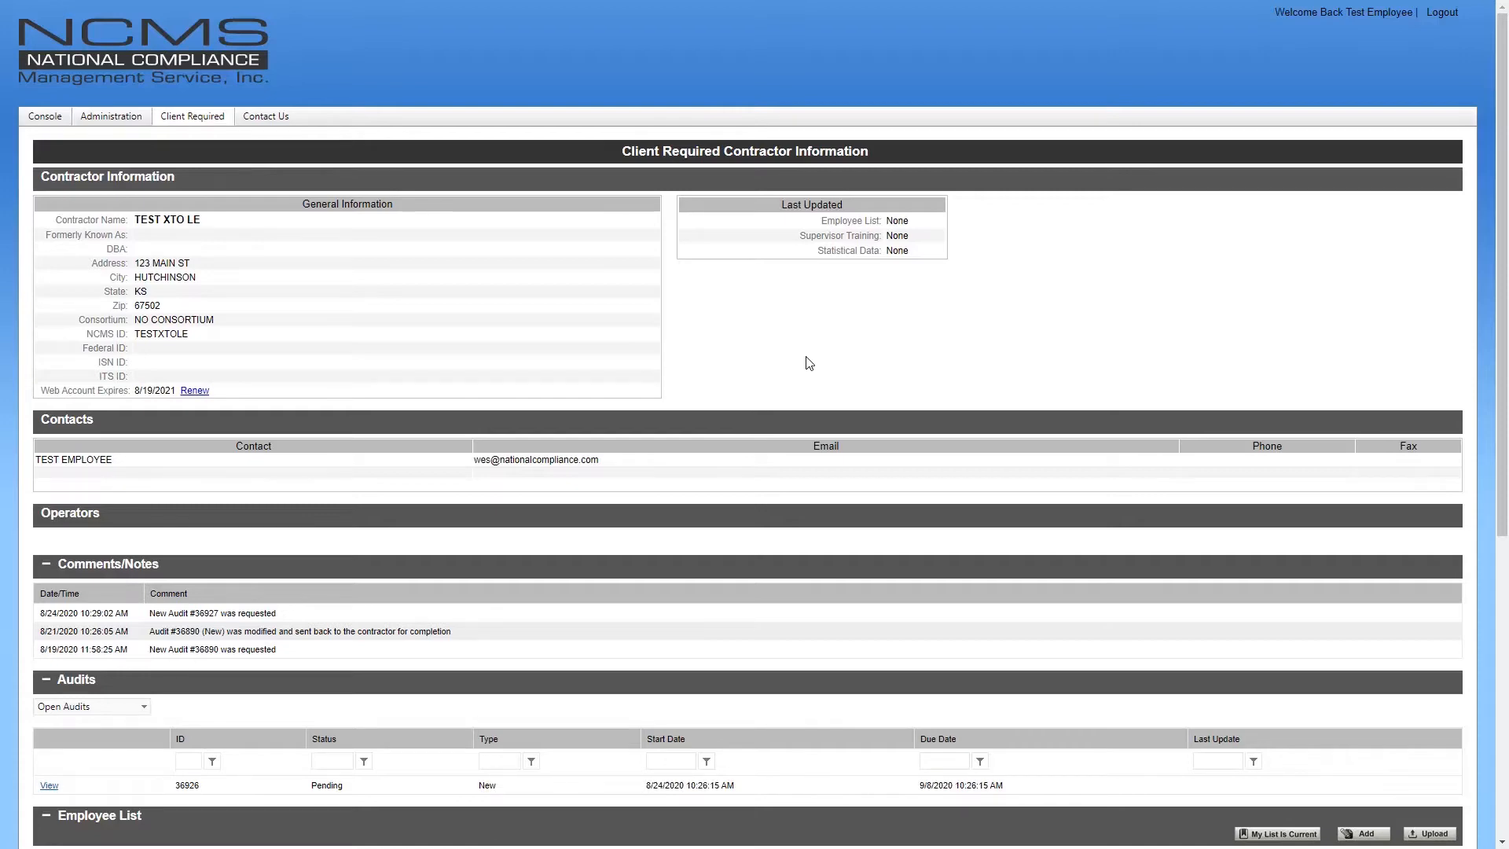
Scroll down to the Audits table listing pending audit 36926
scroll(811, 365, "down", 5)
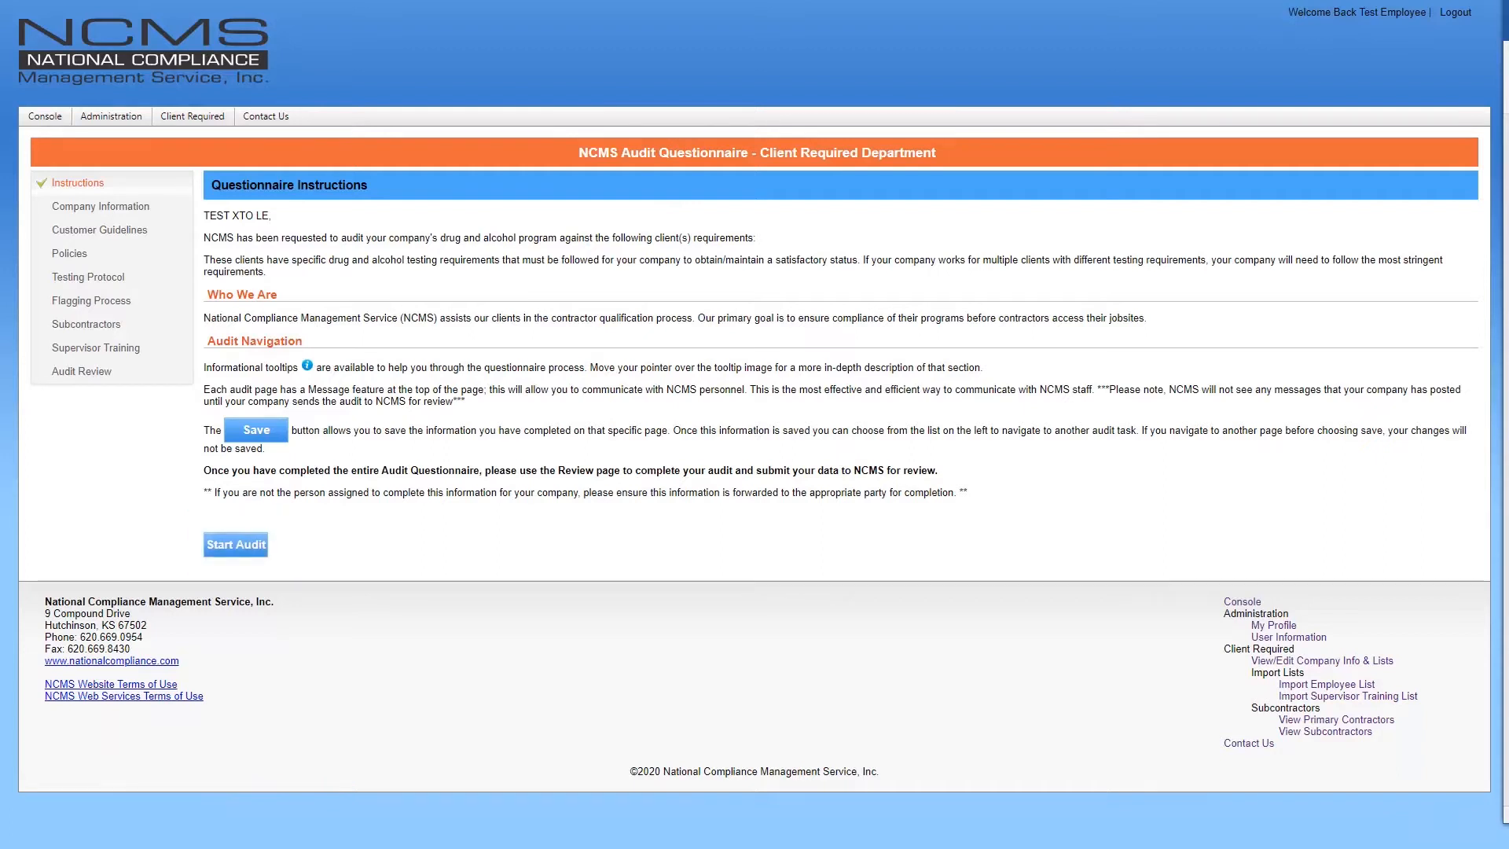
Start the audit from the Questionnaire Instructions page
left_click(255, 554)
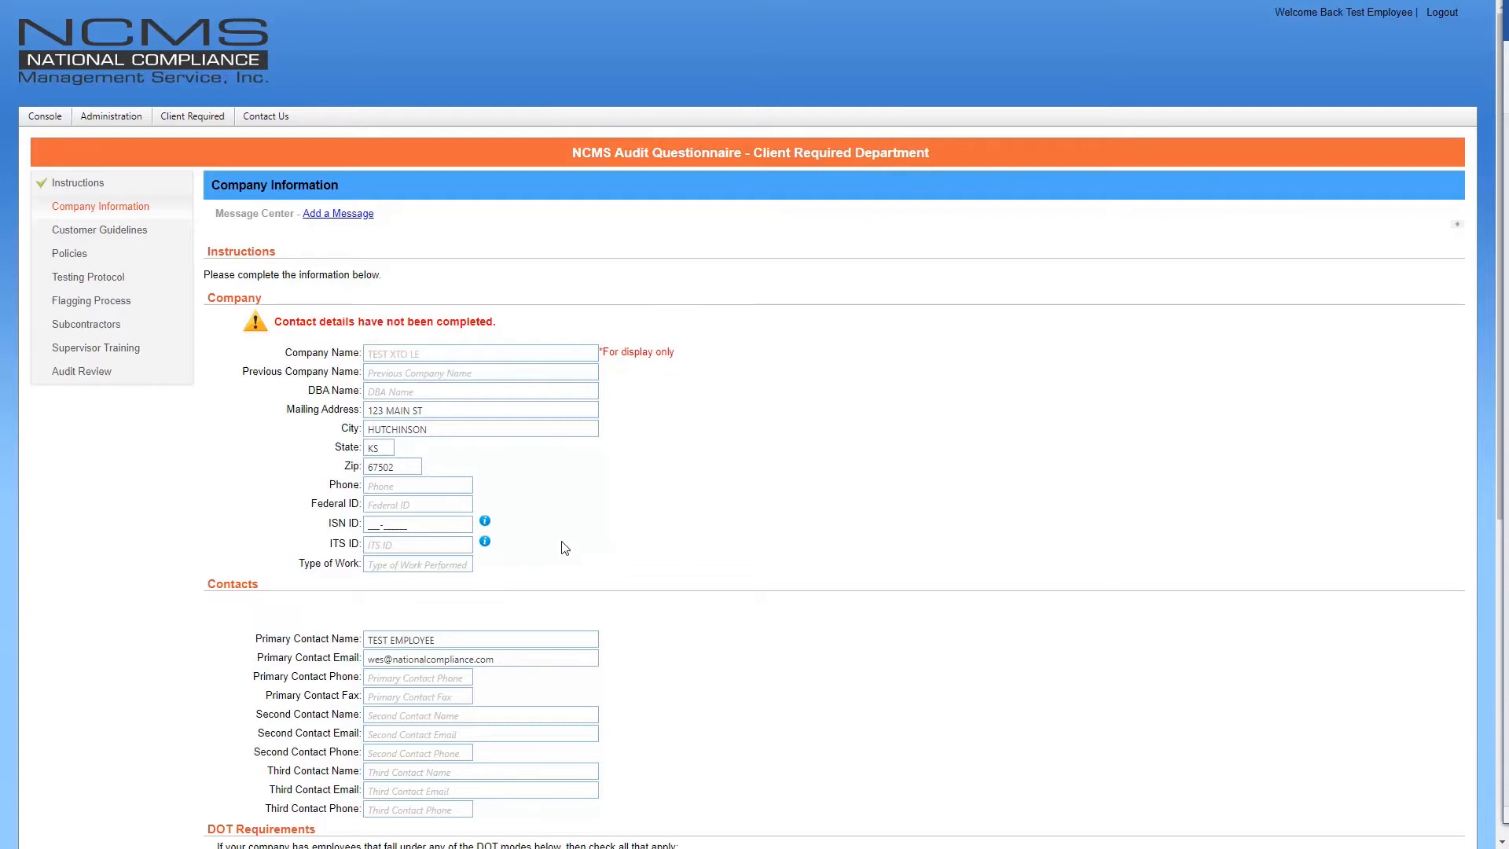
left_click(446, 488)
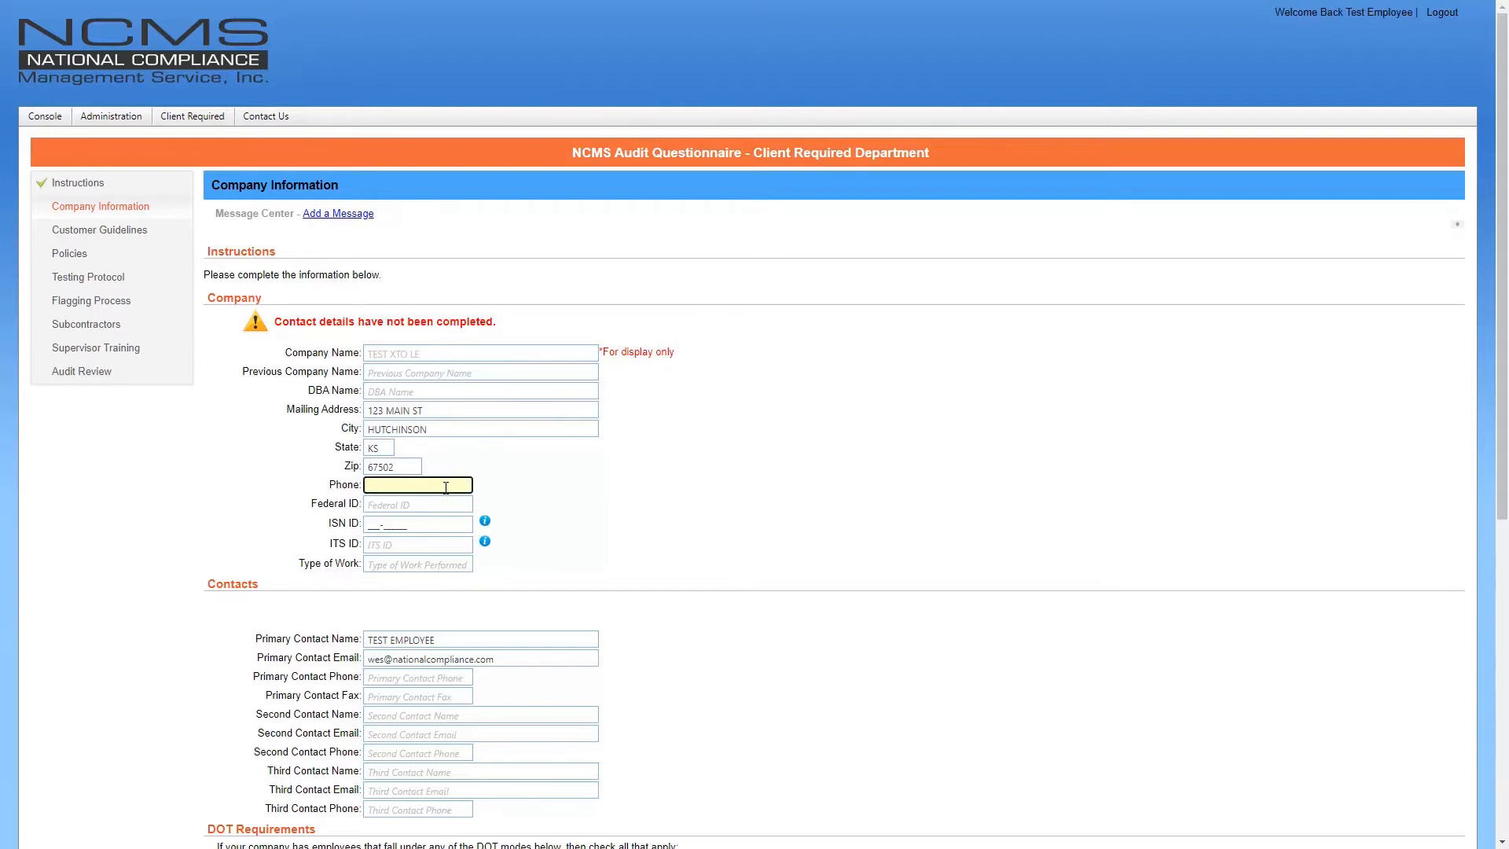
left_click(442, 501)
type("123456789")
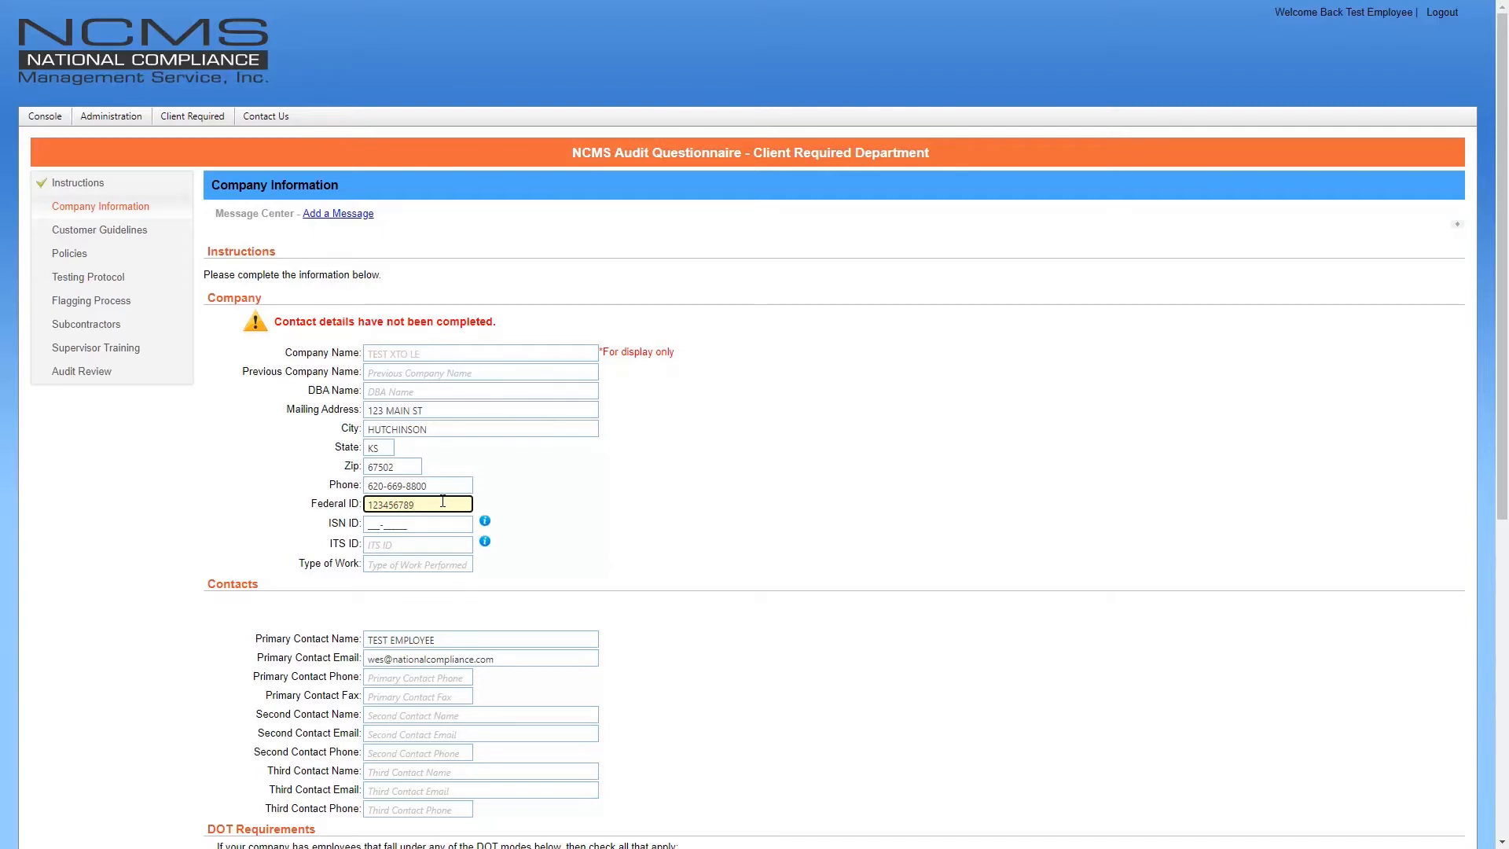
left_click(444, 528)
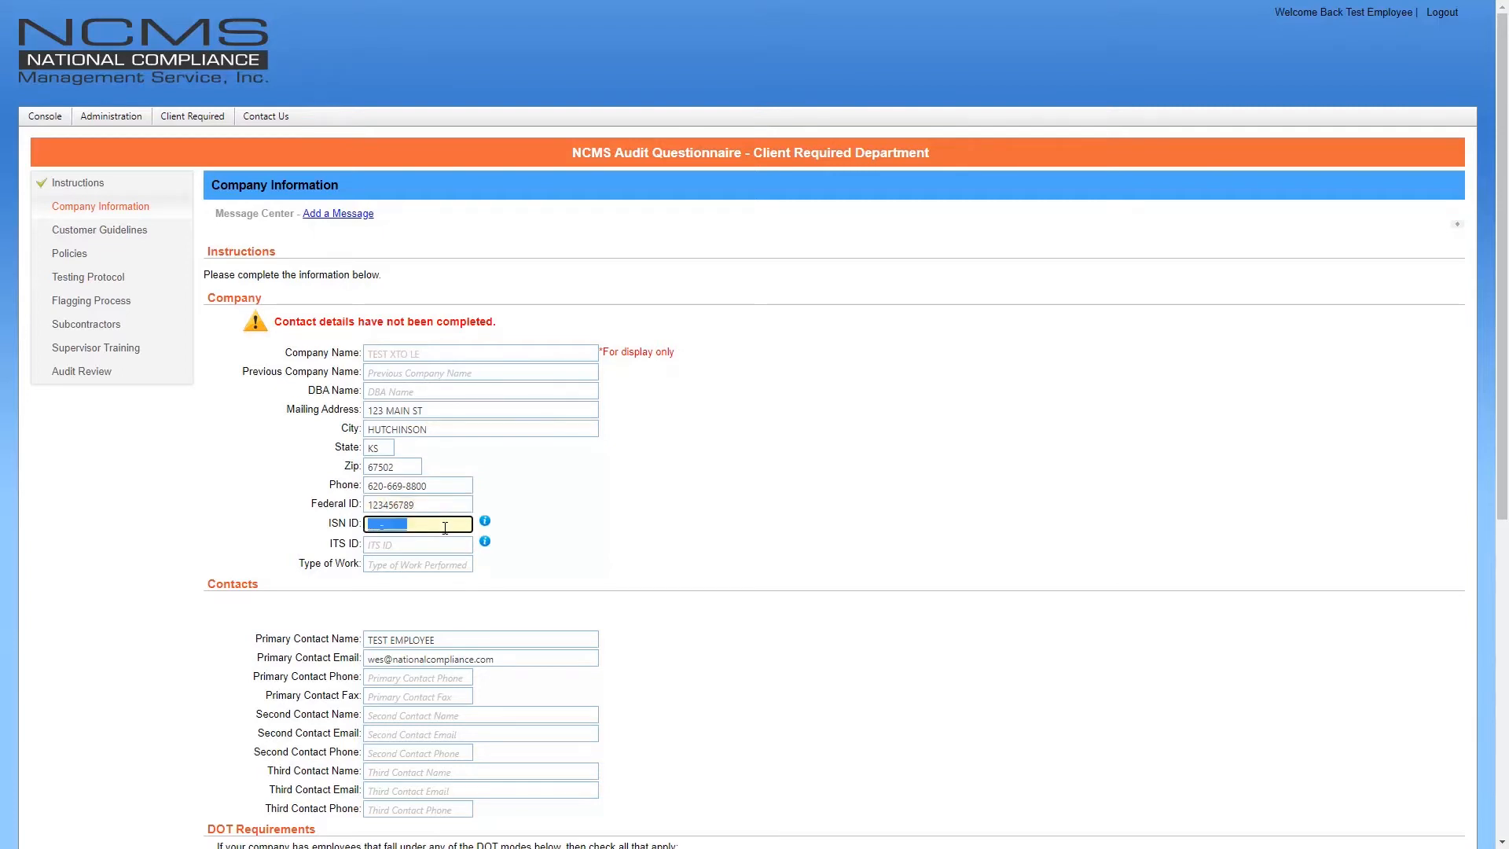
type("400-123456")
left_click(621, 528)
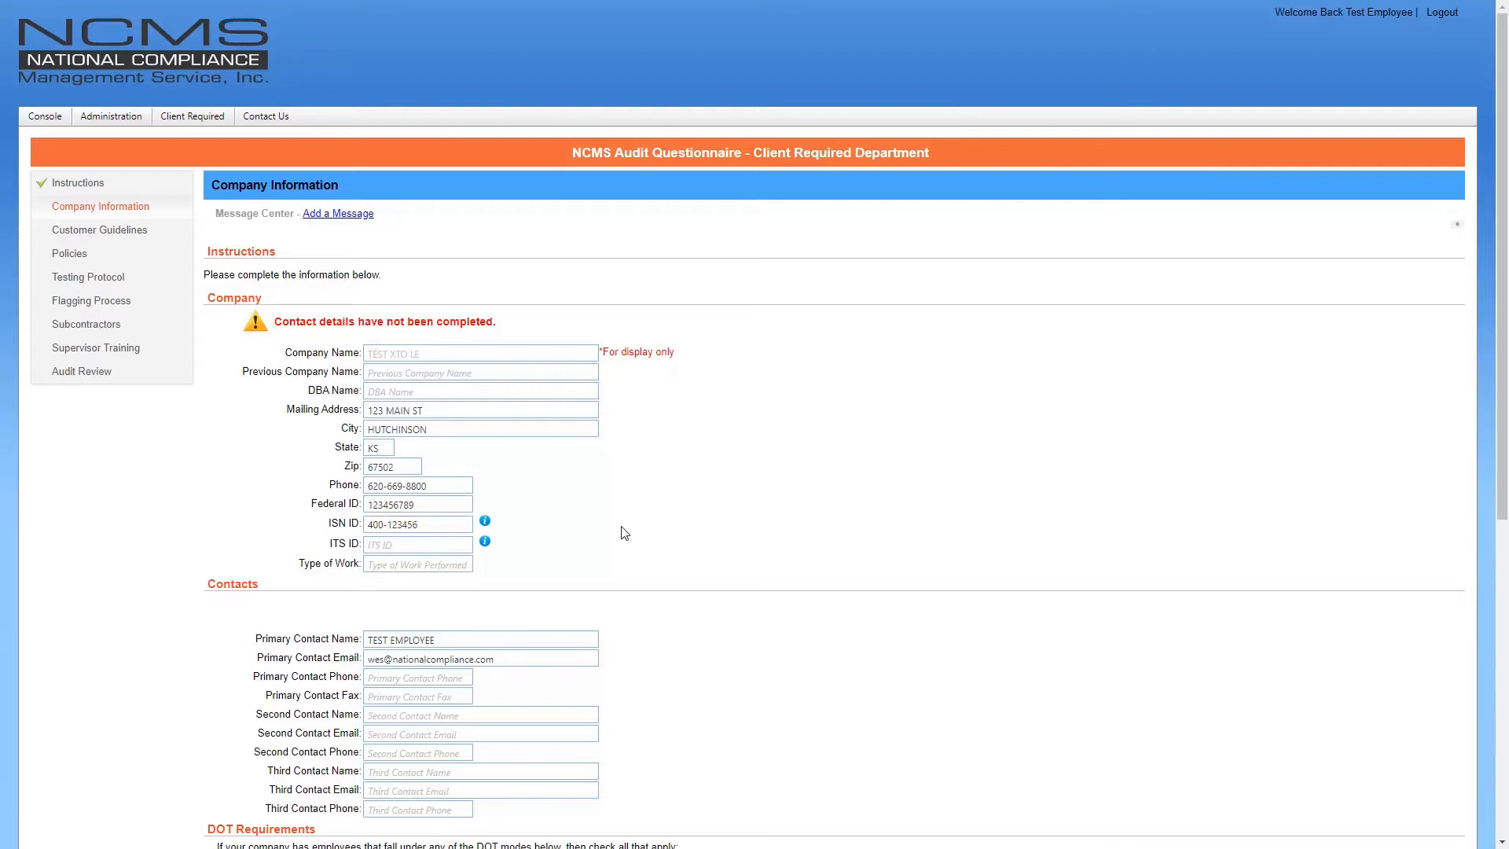
left_click(459, 567)
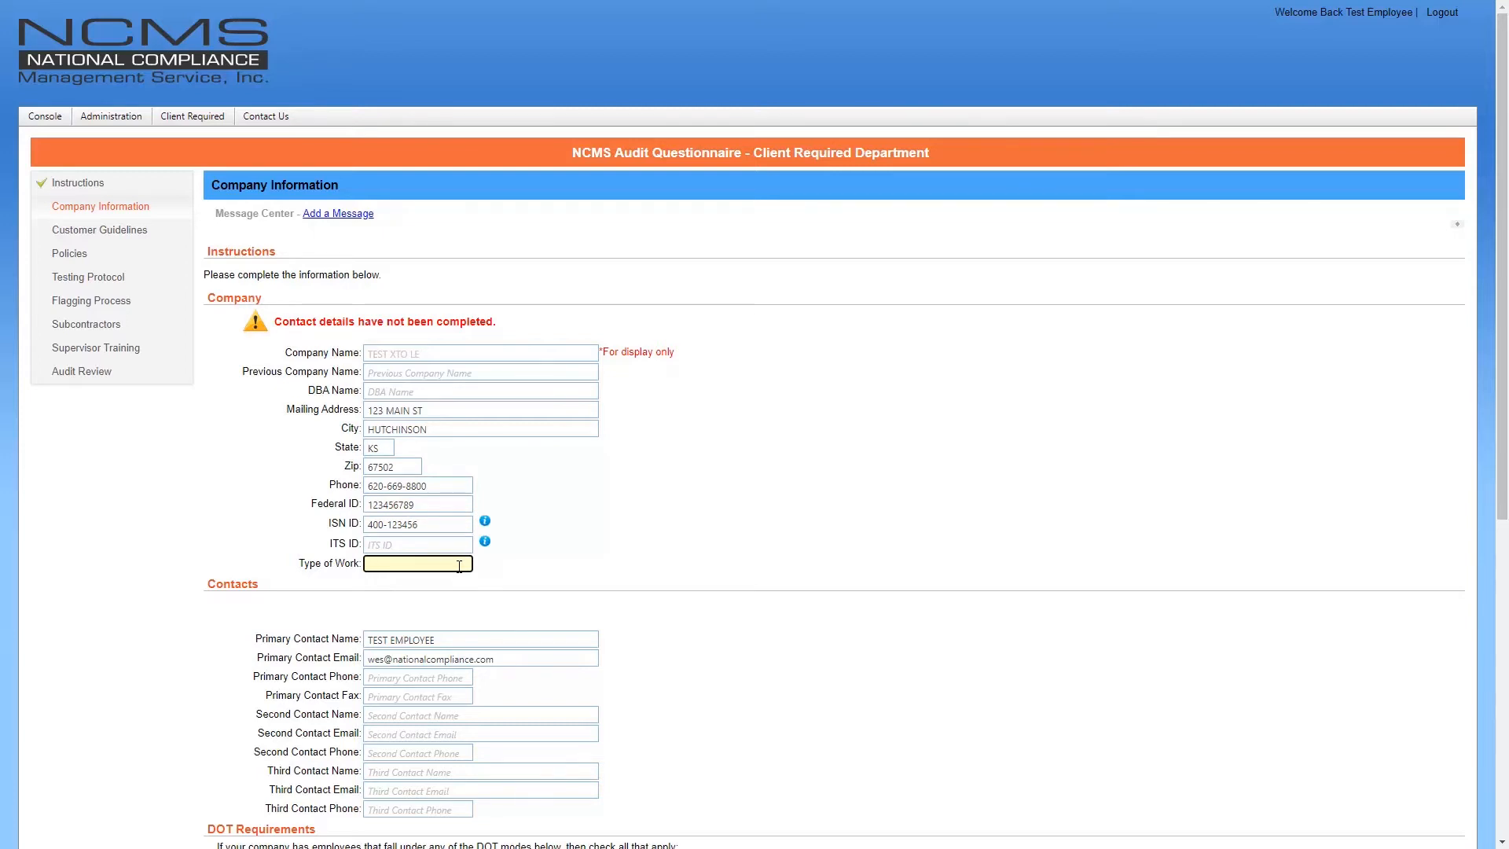
type("general")
left_click(545, 571)
scroll(547, 572, "down", 4)
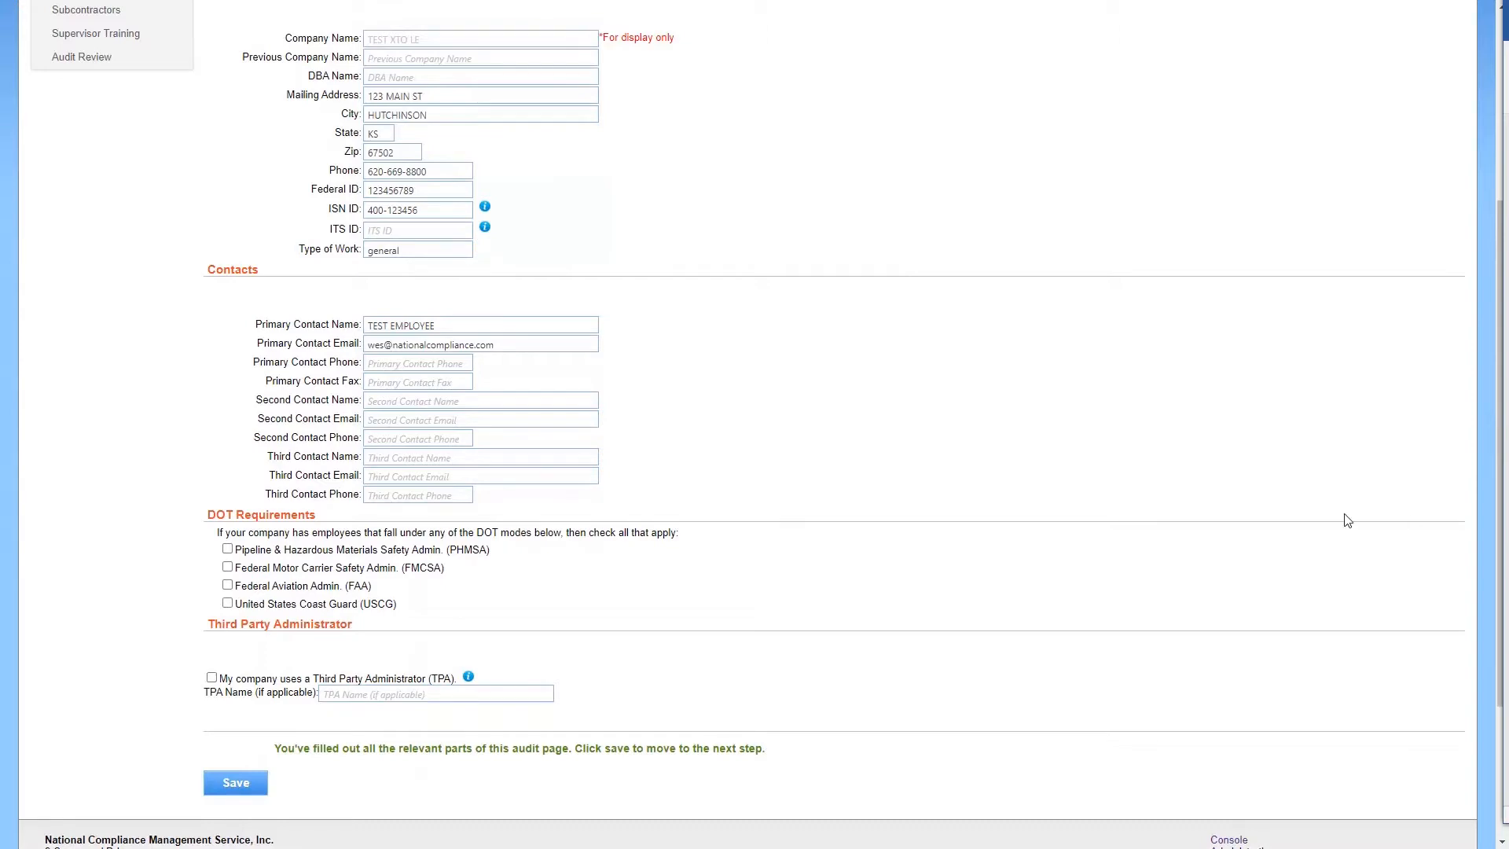
scroll(1212, 509, "up", 1)
scroll(1211, 510, "up", 3)
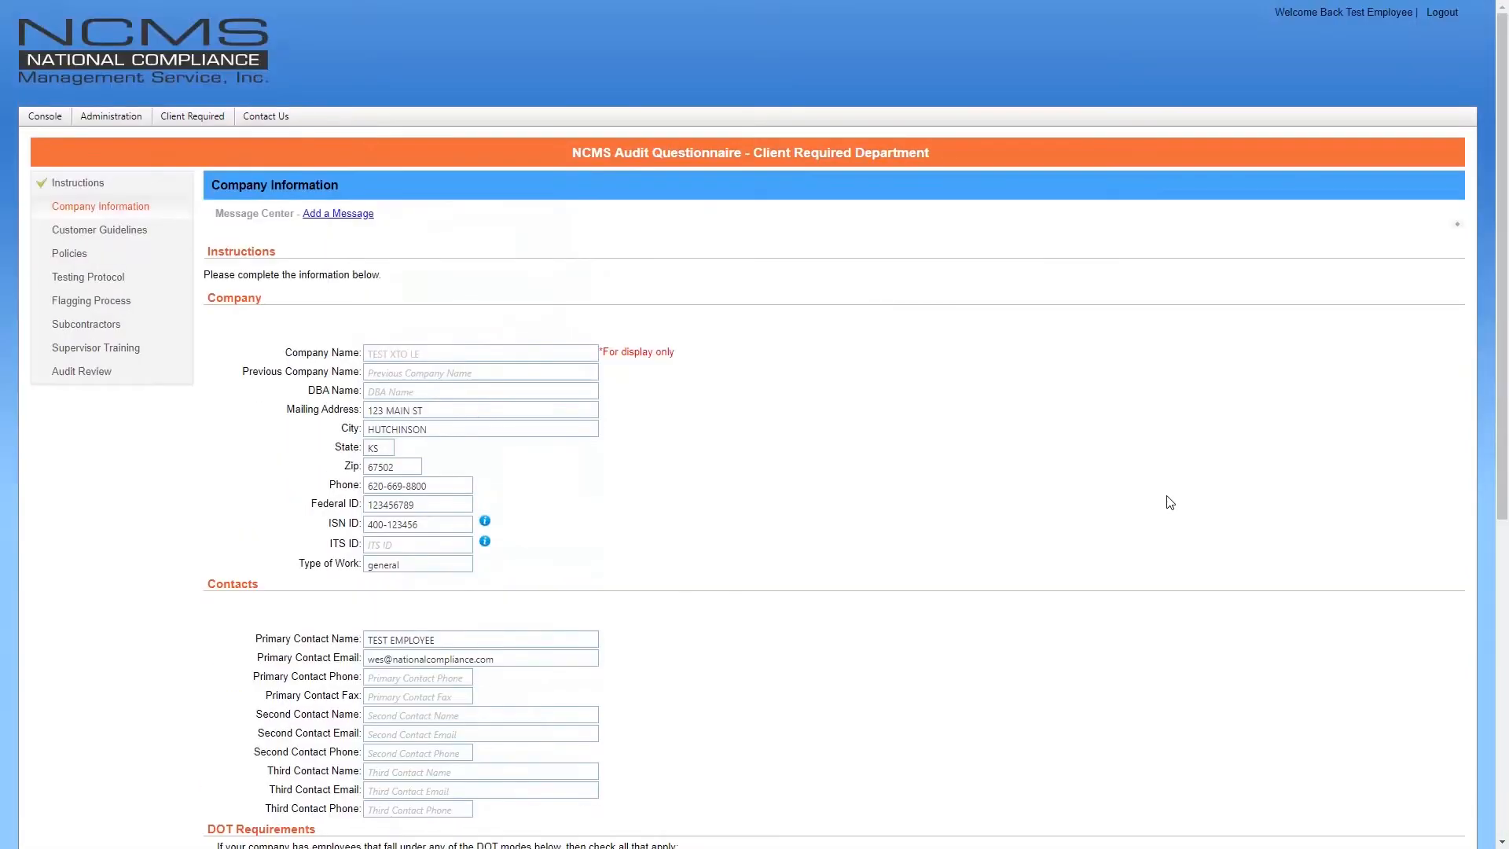
left_click(438, 565)
double_click(438, 565)
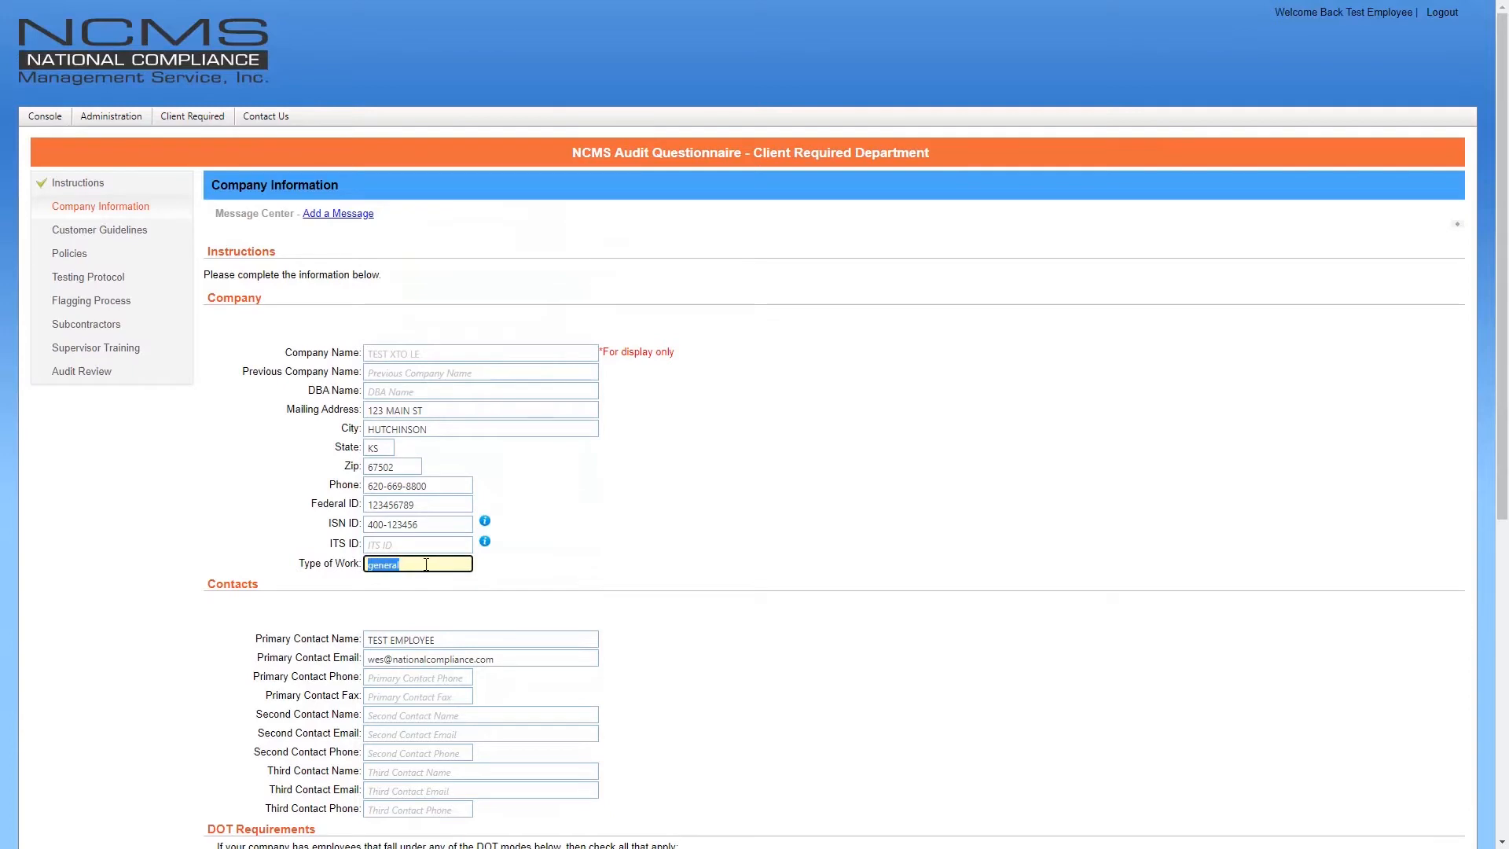
key("BackSpace")
left_click(743, 555)
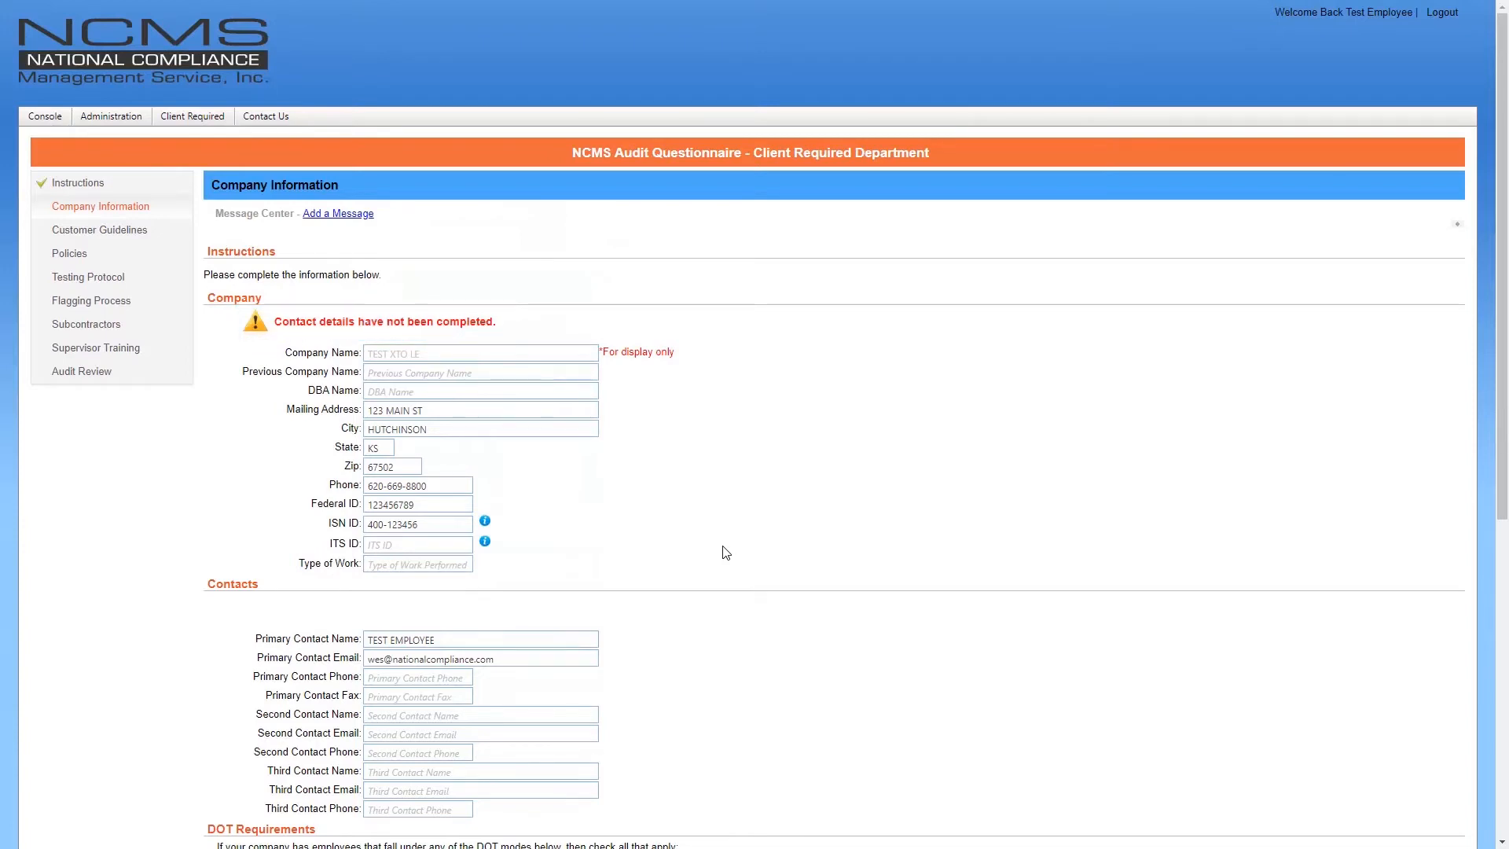
left_click(458, 562)
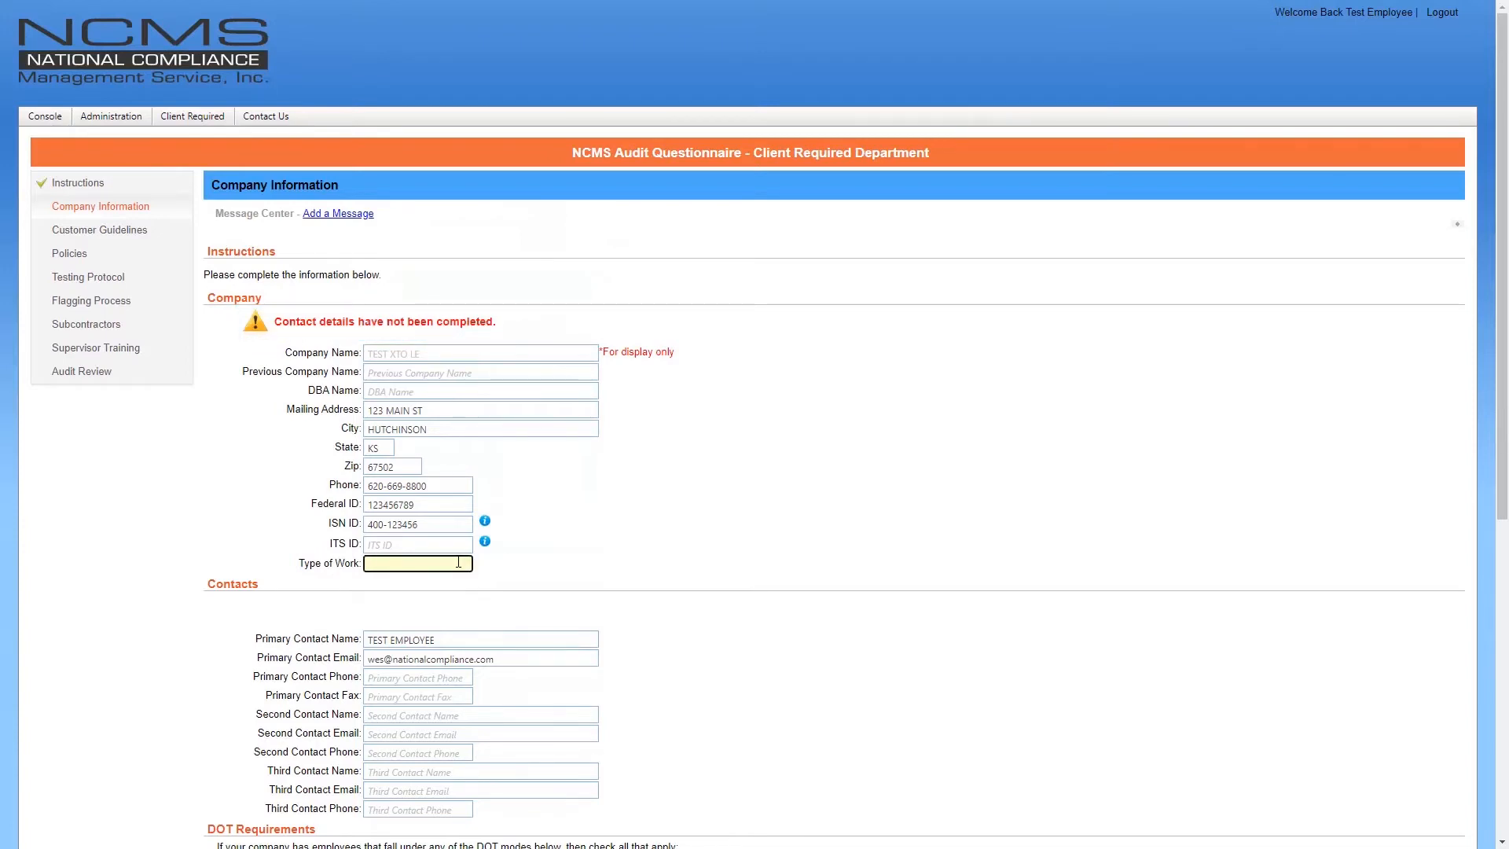
type("general")
left_click(582, 556)
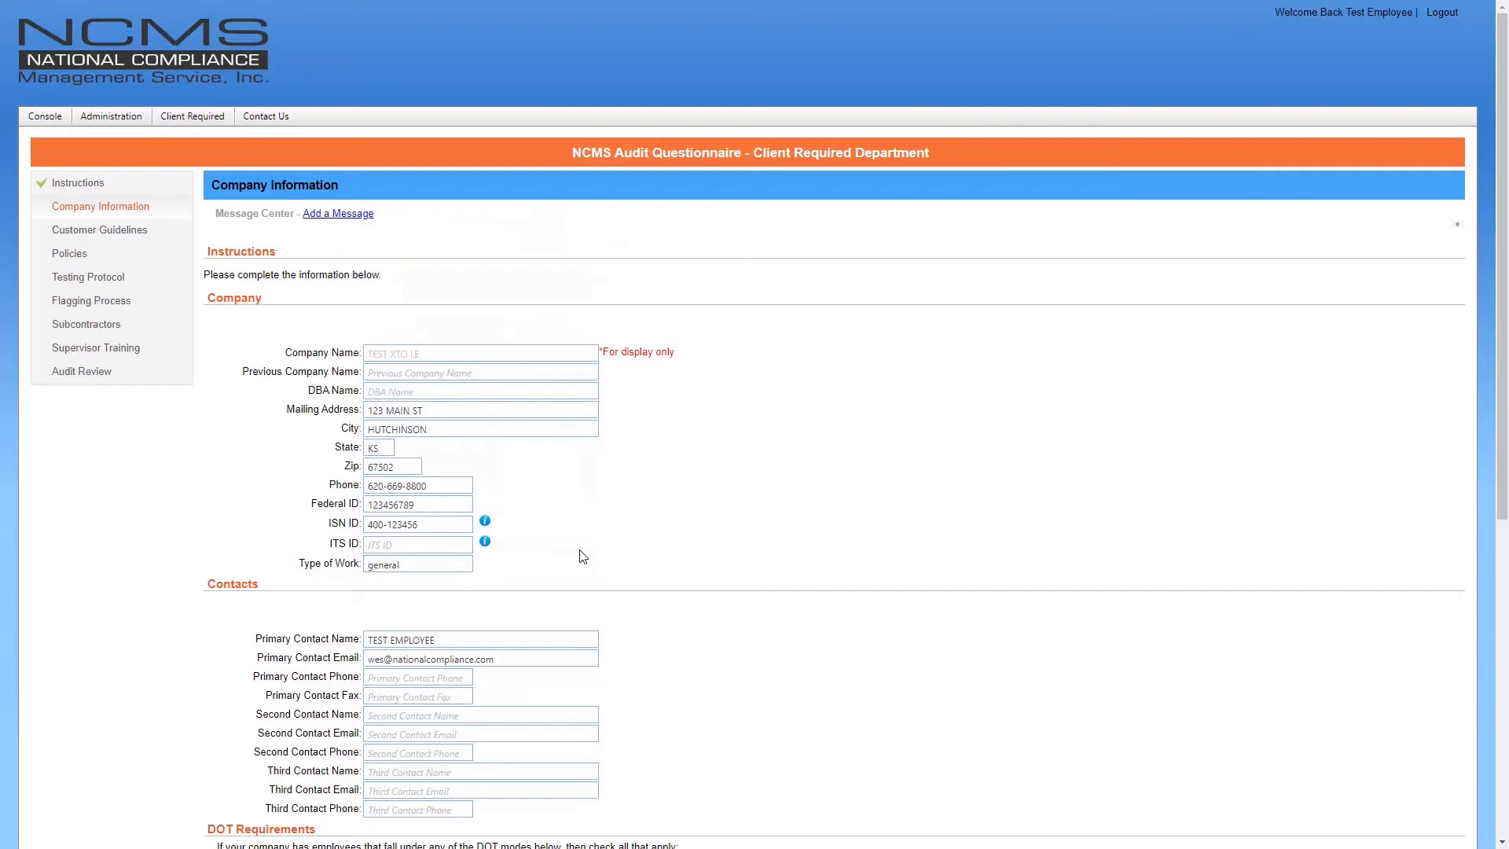
scroll(582, 556, "down", 5)
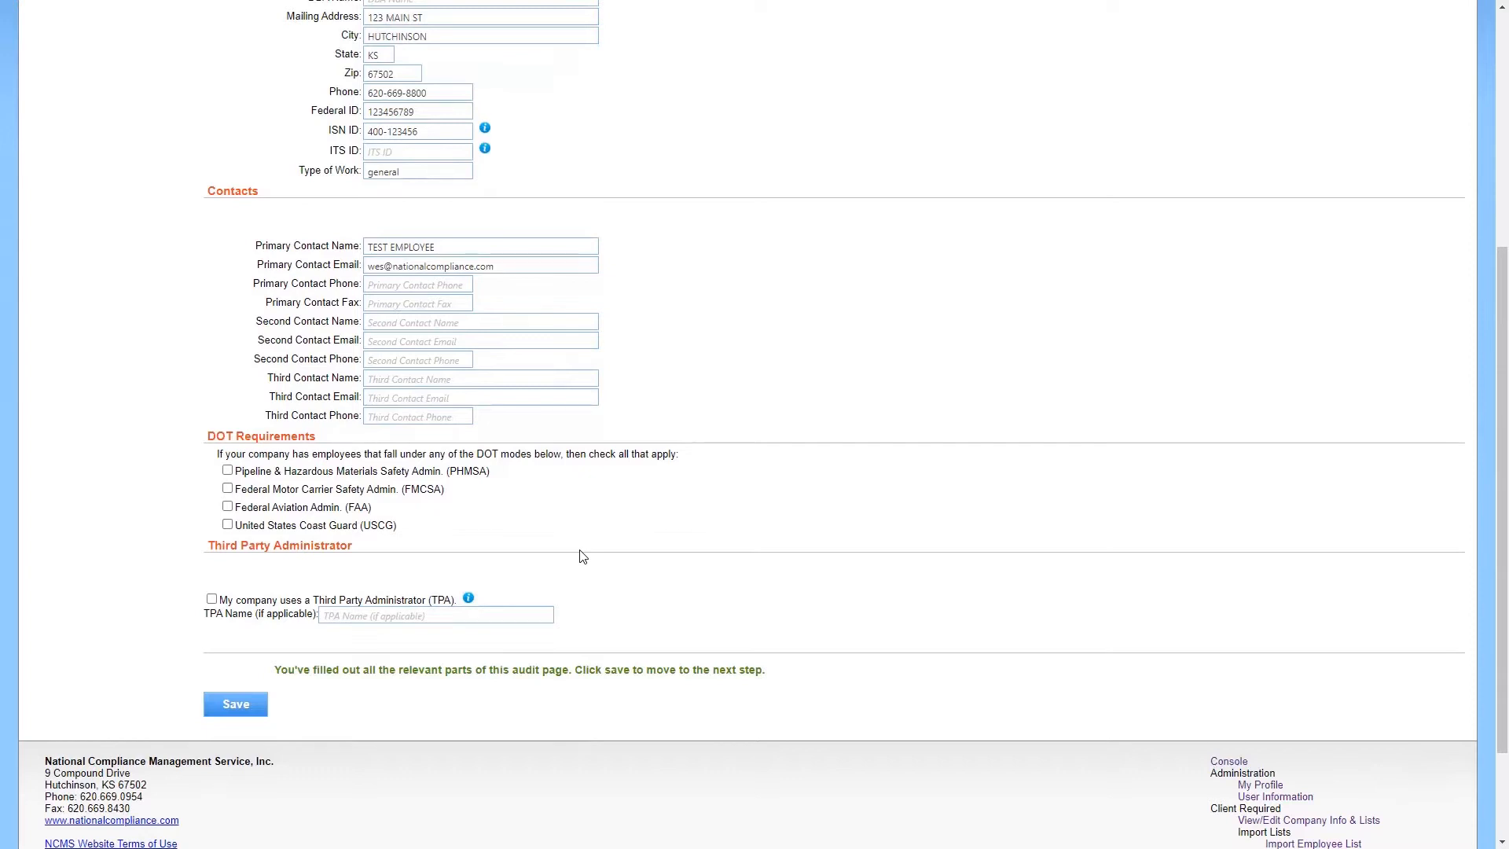
Save the completed Company Information page
left_click(246, 705)
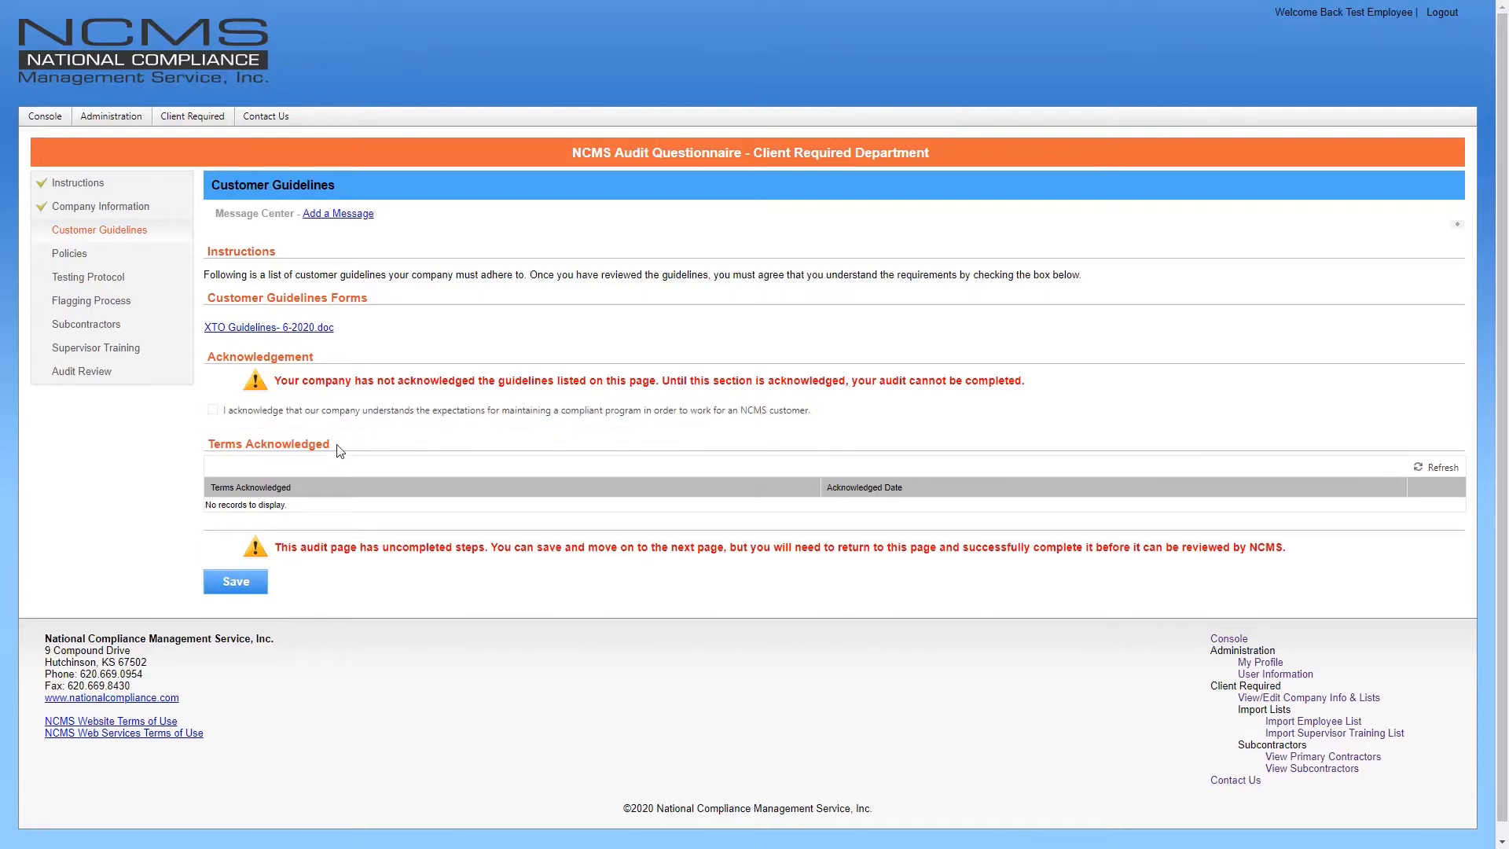
Acknowledge XTO Guidelines- 6-2020.doc and save the Customer Guidelines page
left_click(212, 409)
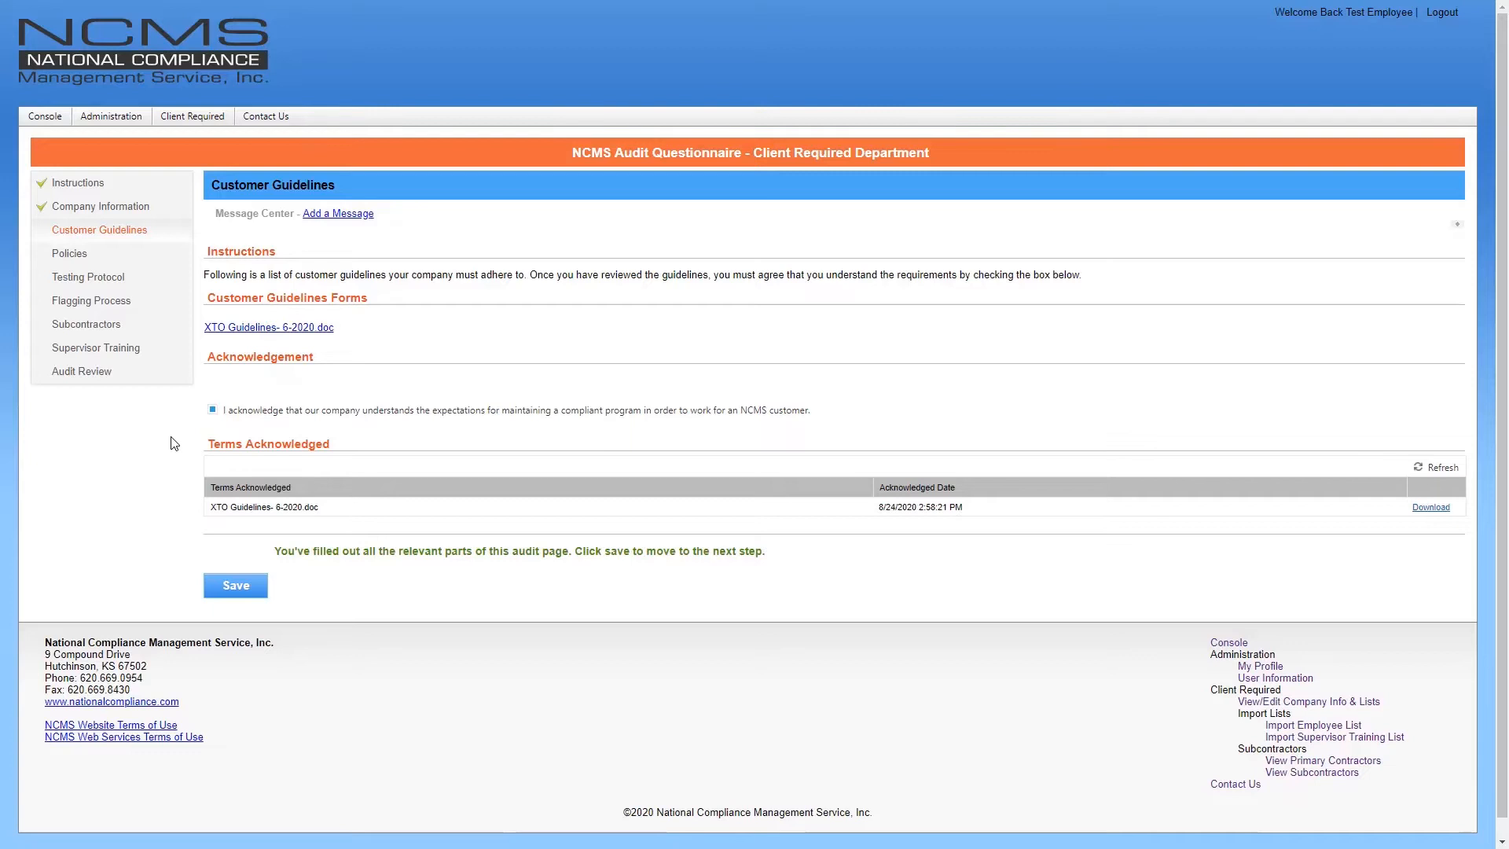
left_click(239, 591)
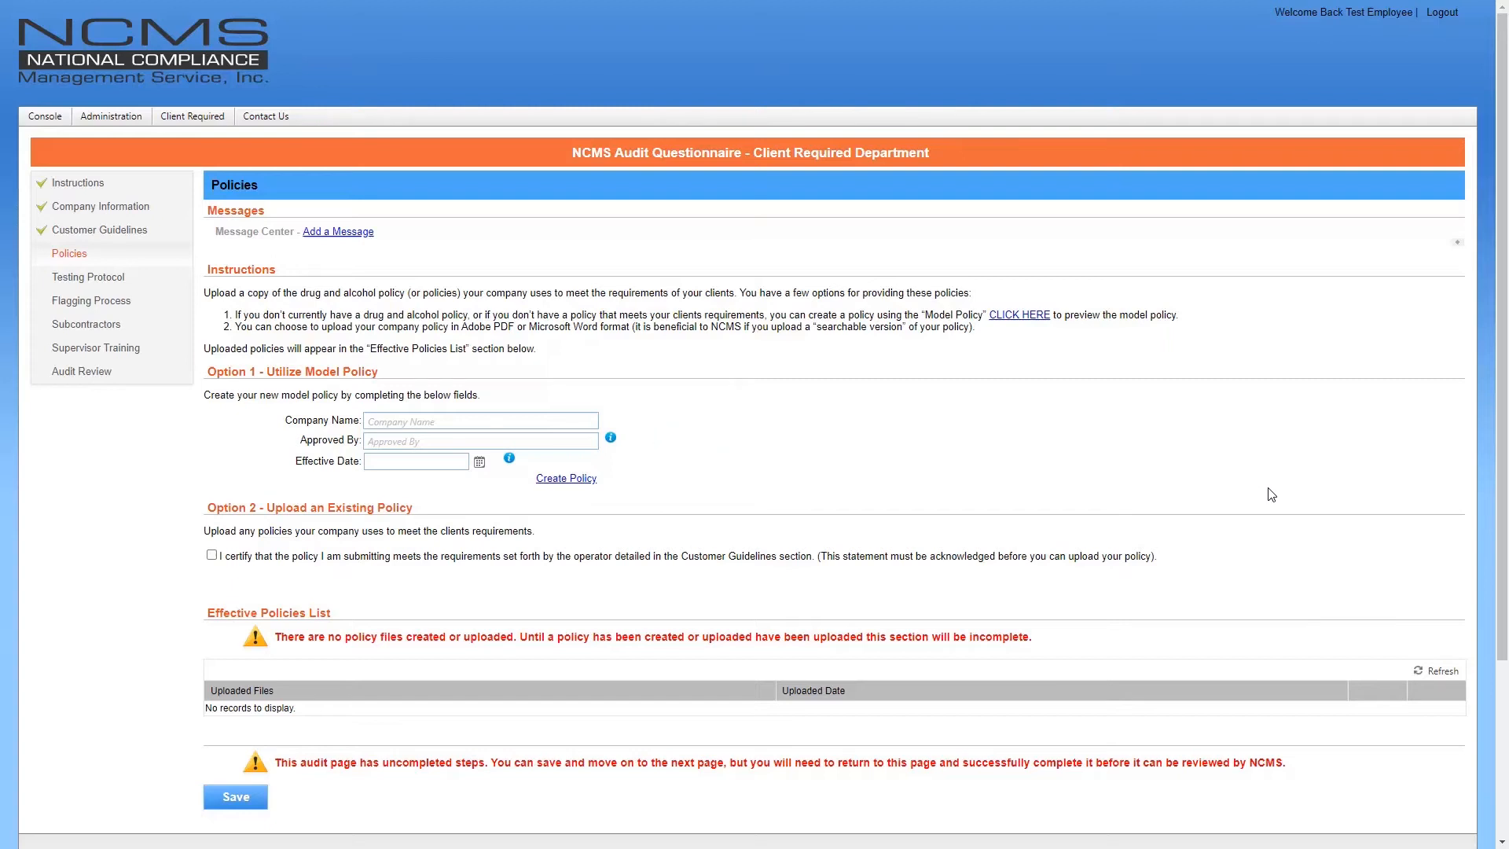
Generate a model policy for Test XTO LE, effective 08/01/2020, with the approver's name filled in
left_click(554, 426)
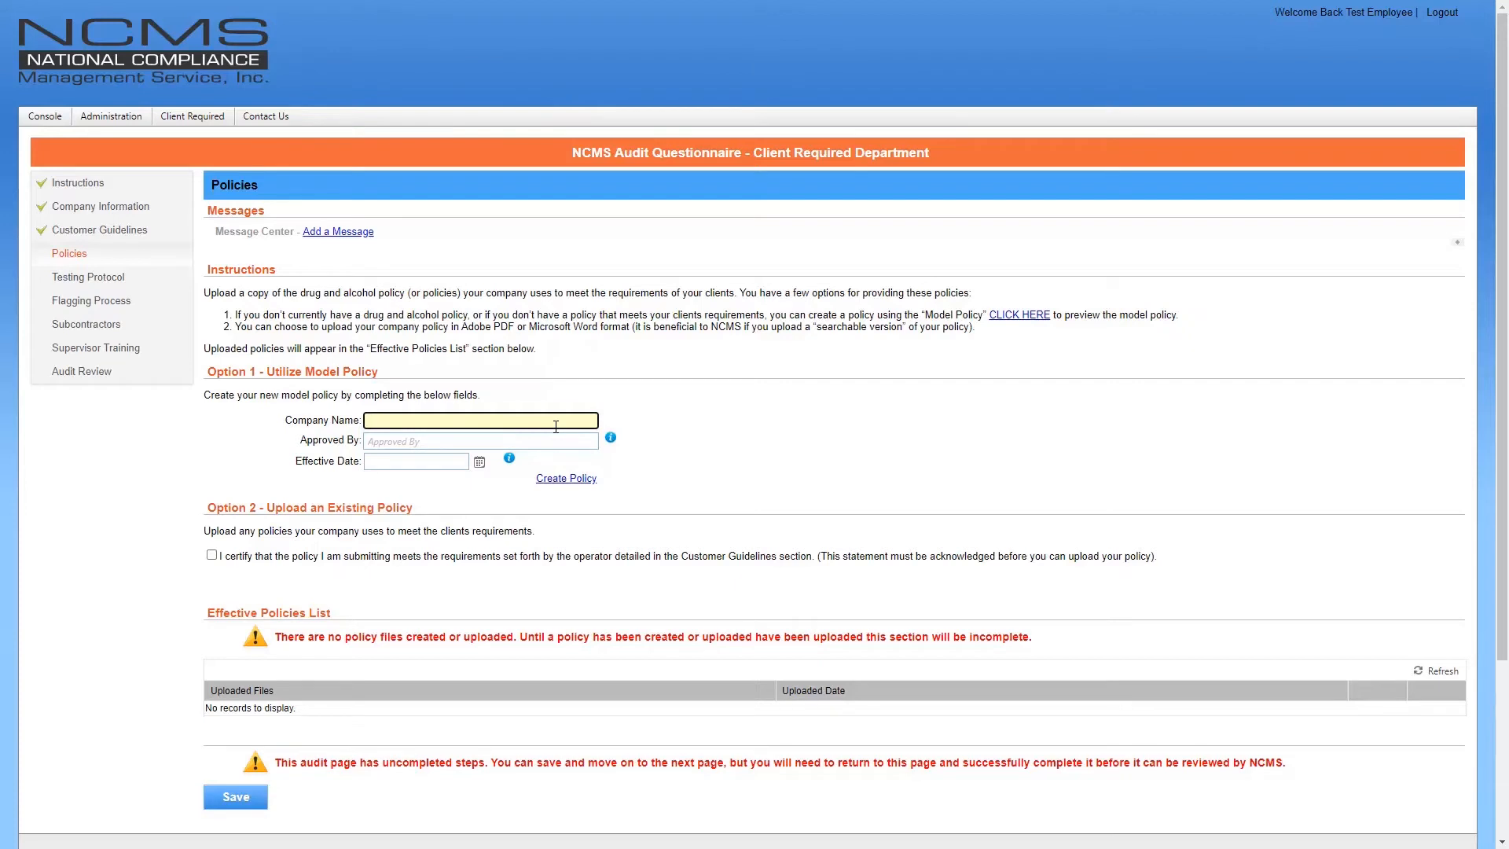
type("Test XTO LE")
key("Tab")
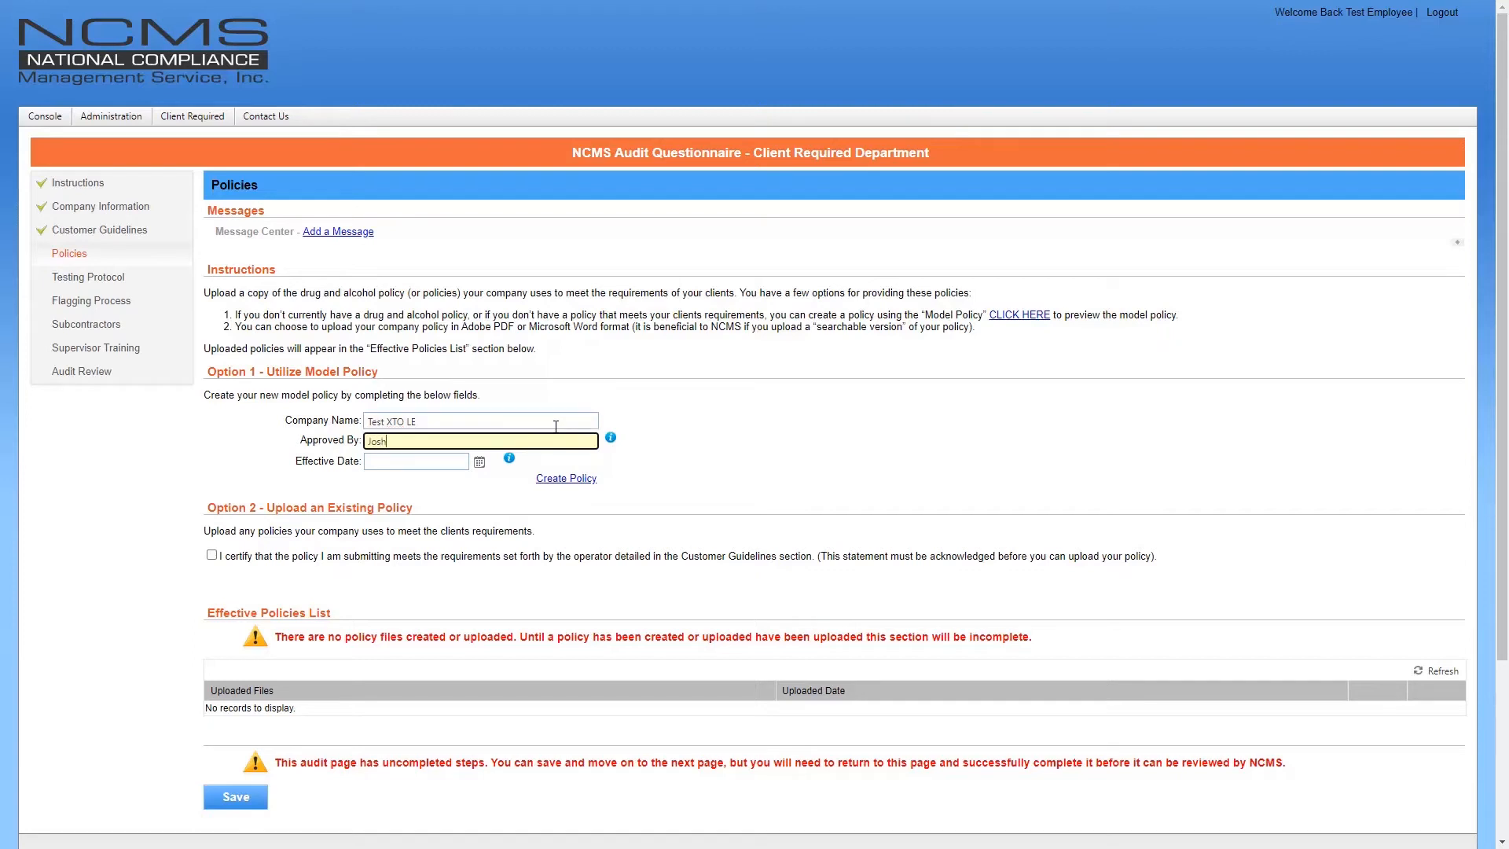
key("Tab")
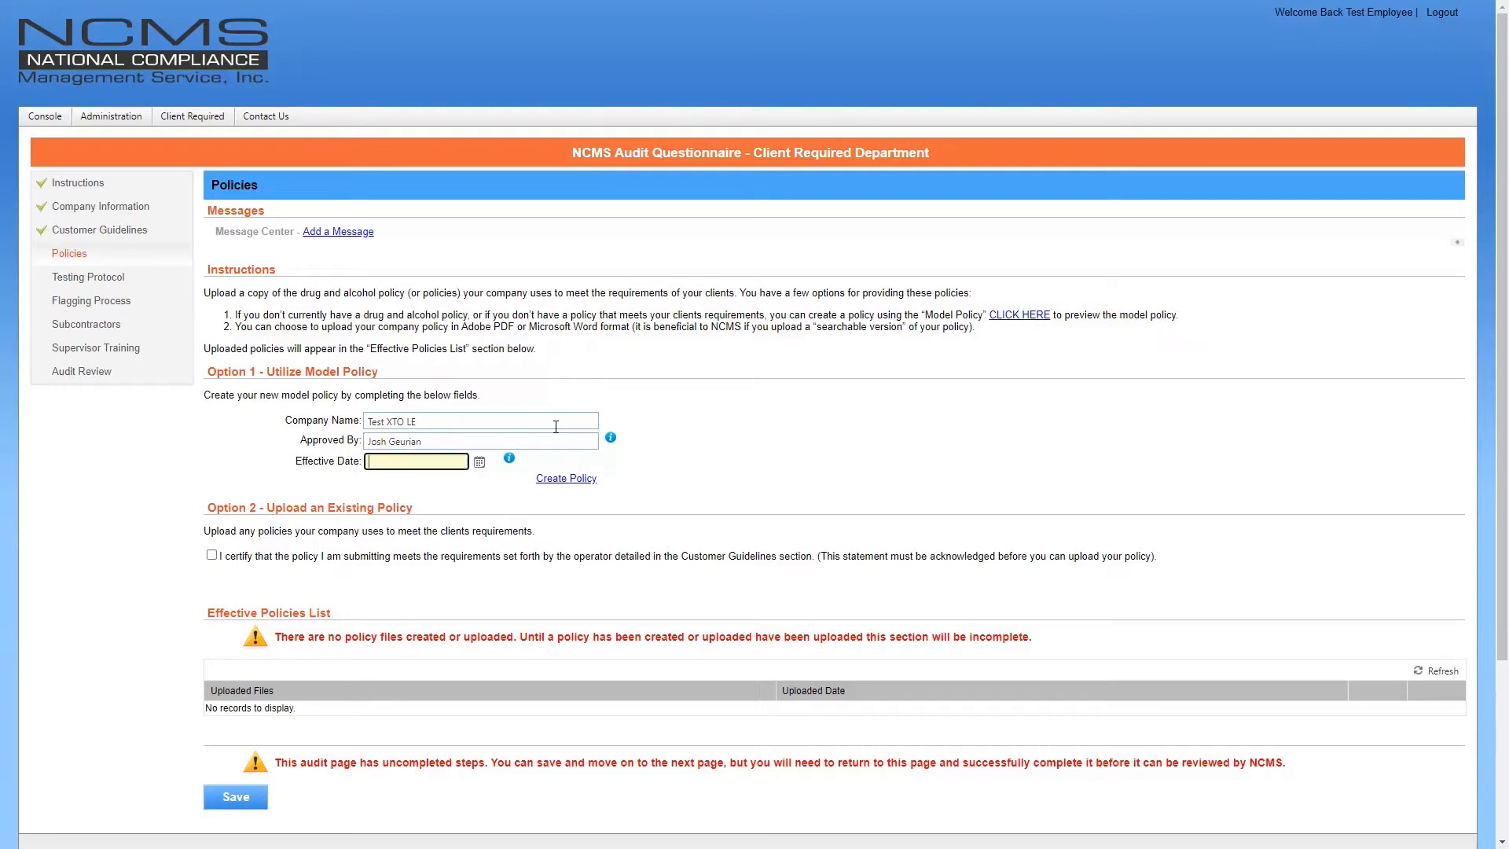
type("08/01/2020")
left_click(569, 481)
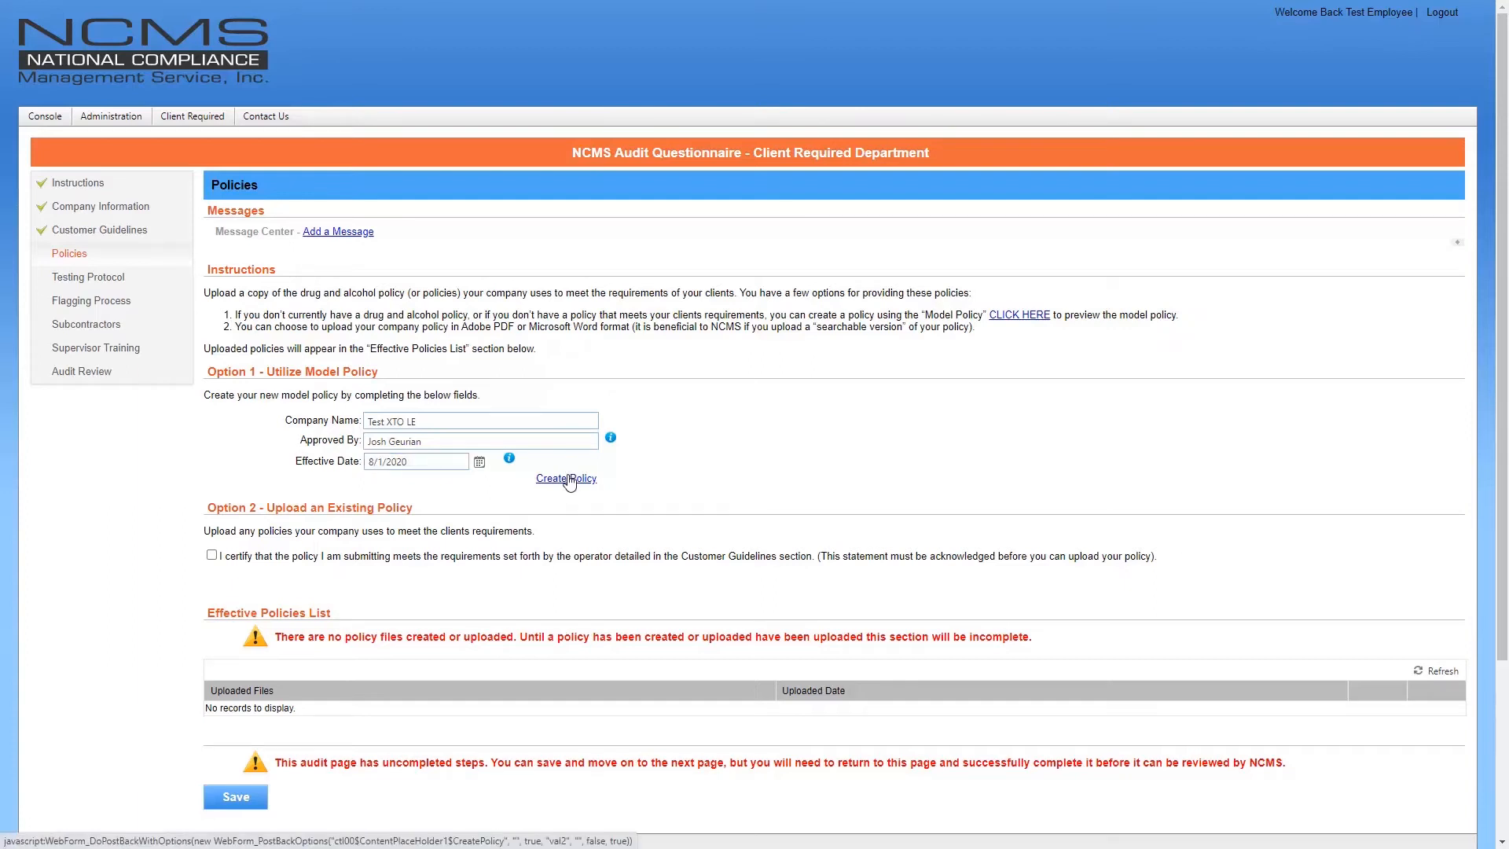
left_click(568, 479)
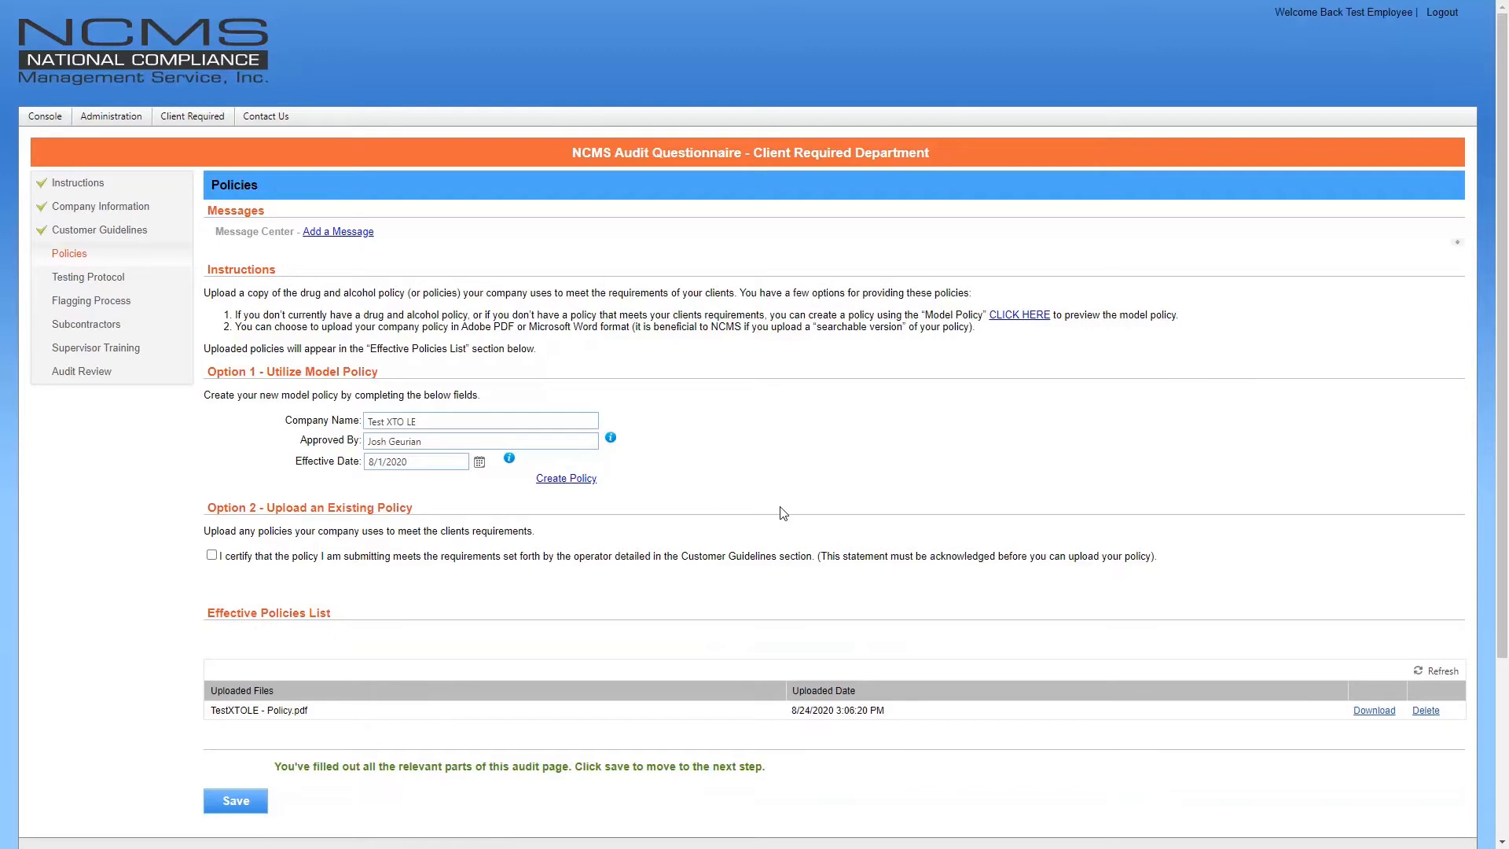
Save the Policies page to continue to Testing Protocols
scroll(1103, 497, "down", 1)
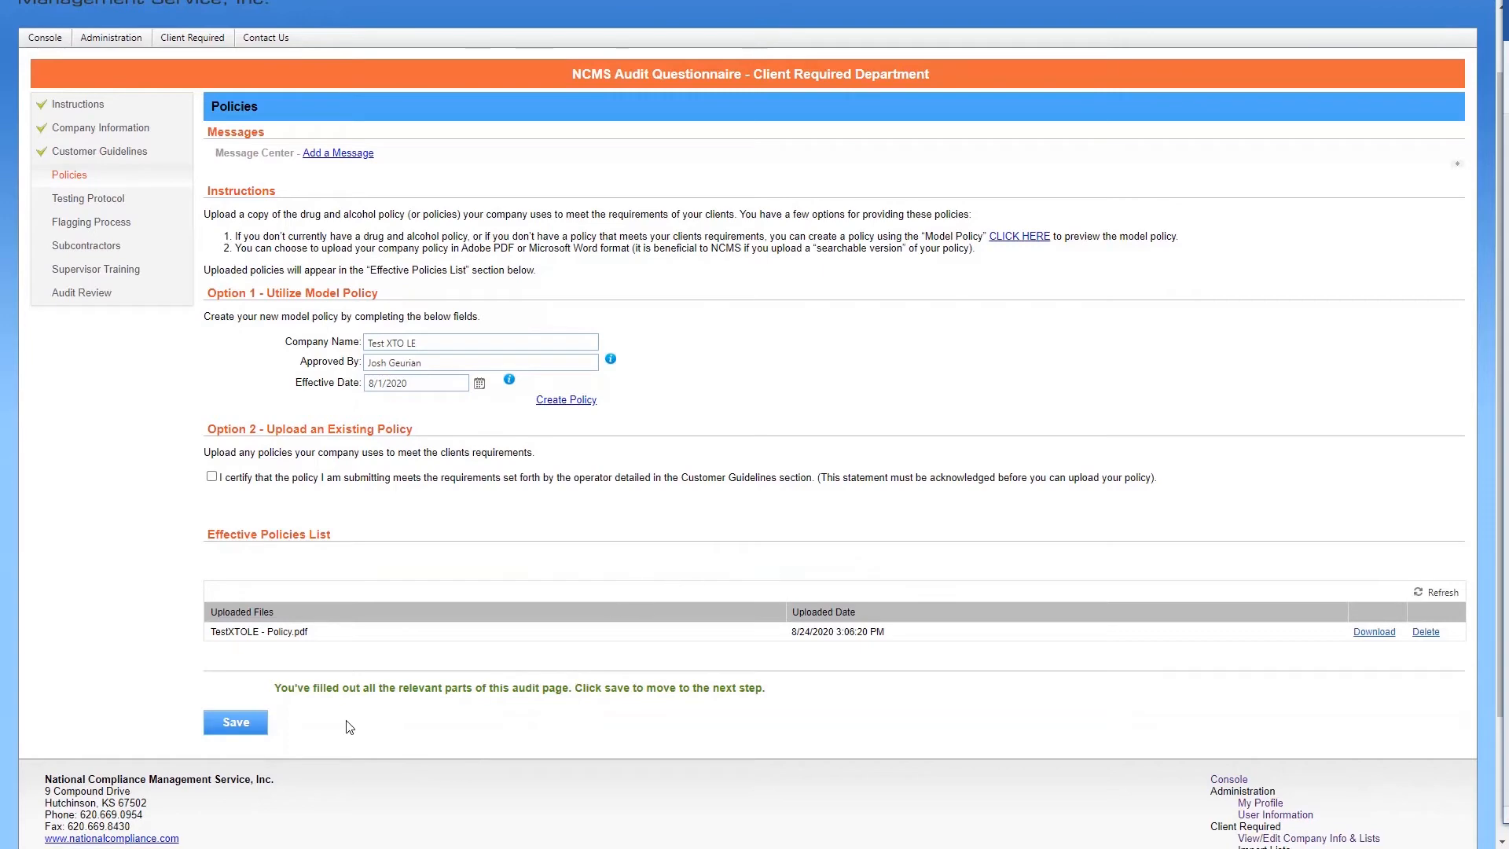
left_click(236, 722)
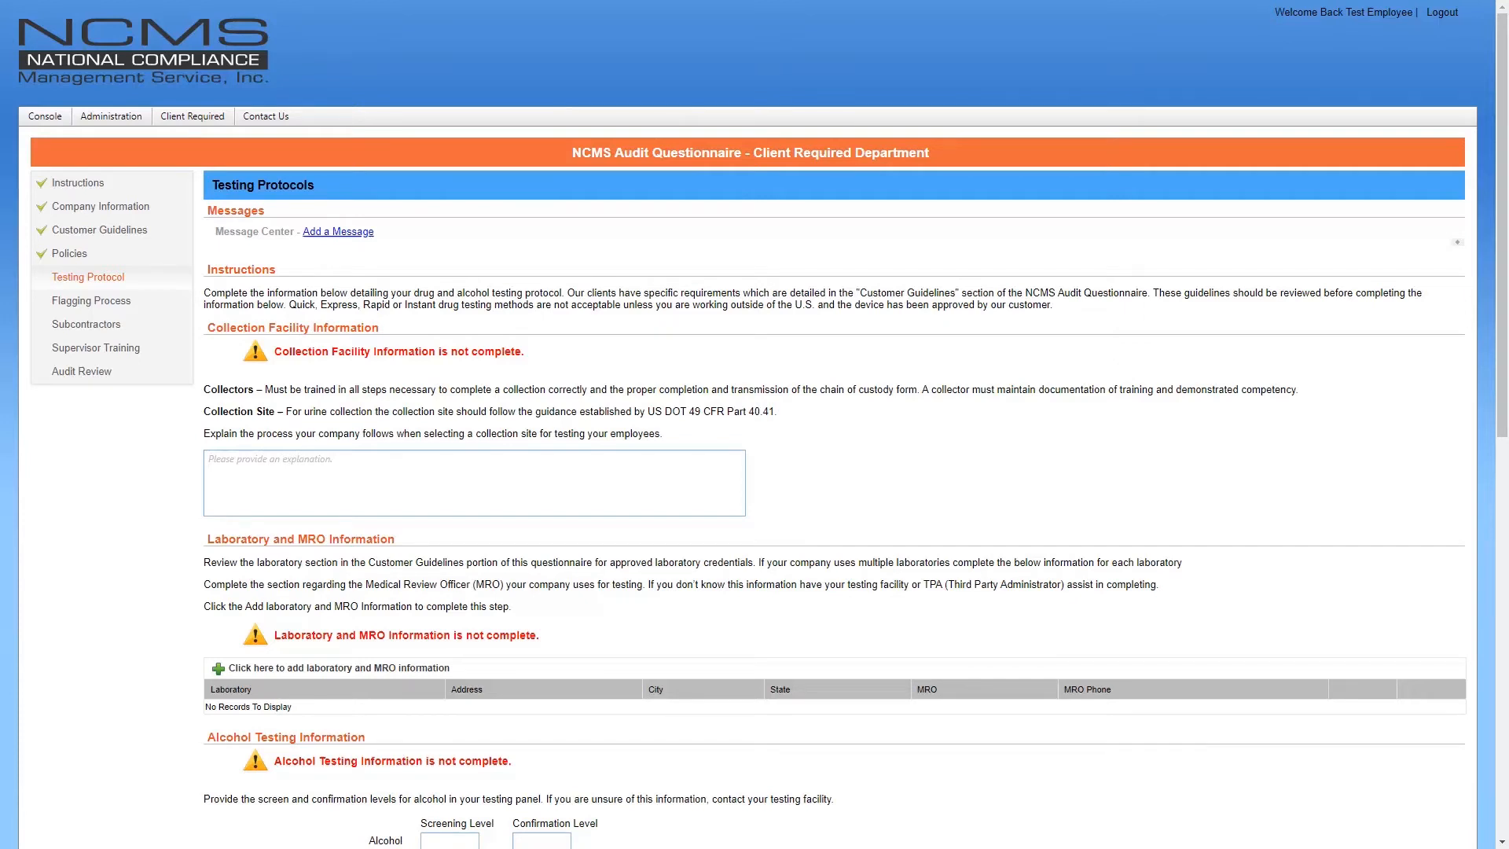
Enter 'test' as the collection-site explanation, then scroll down to the Laboratory section
left_click(719, 493)
type("test")
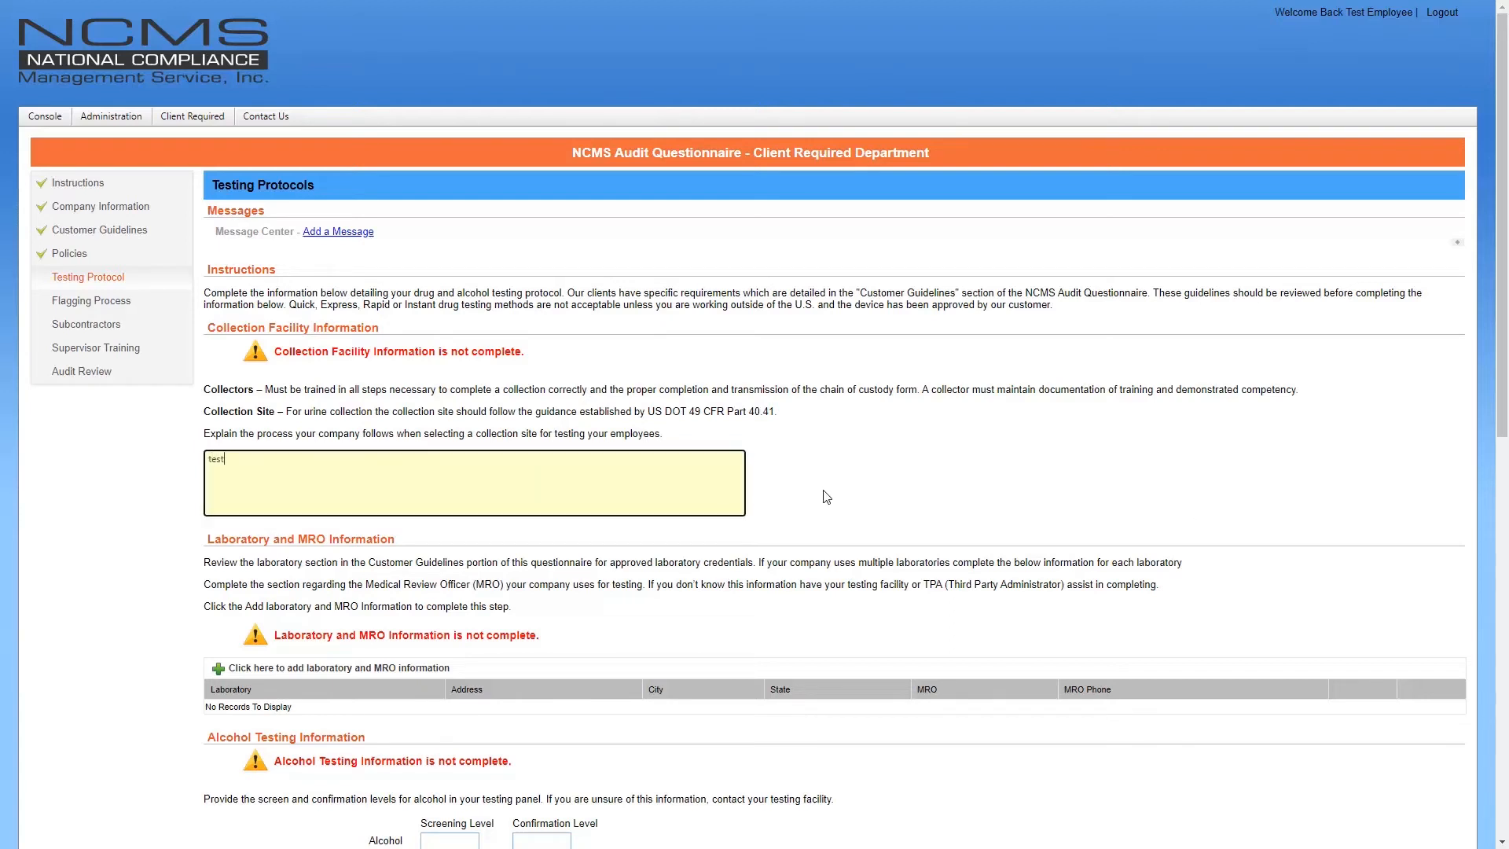
left_click(827, 497)
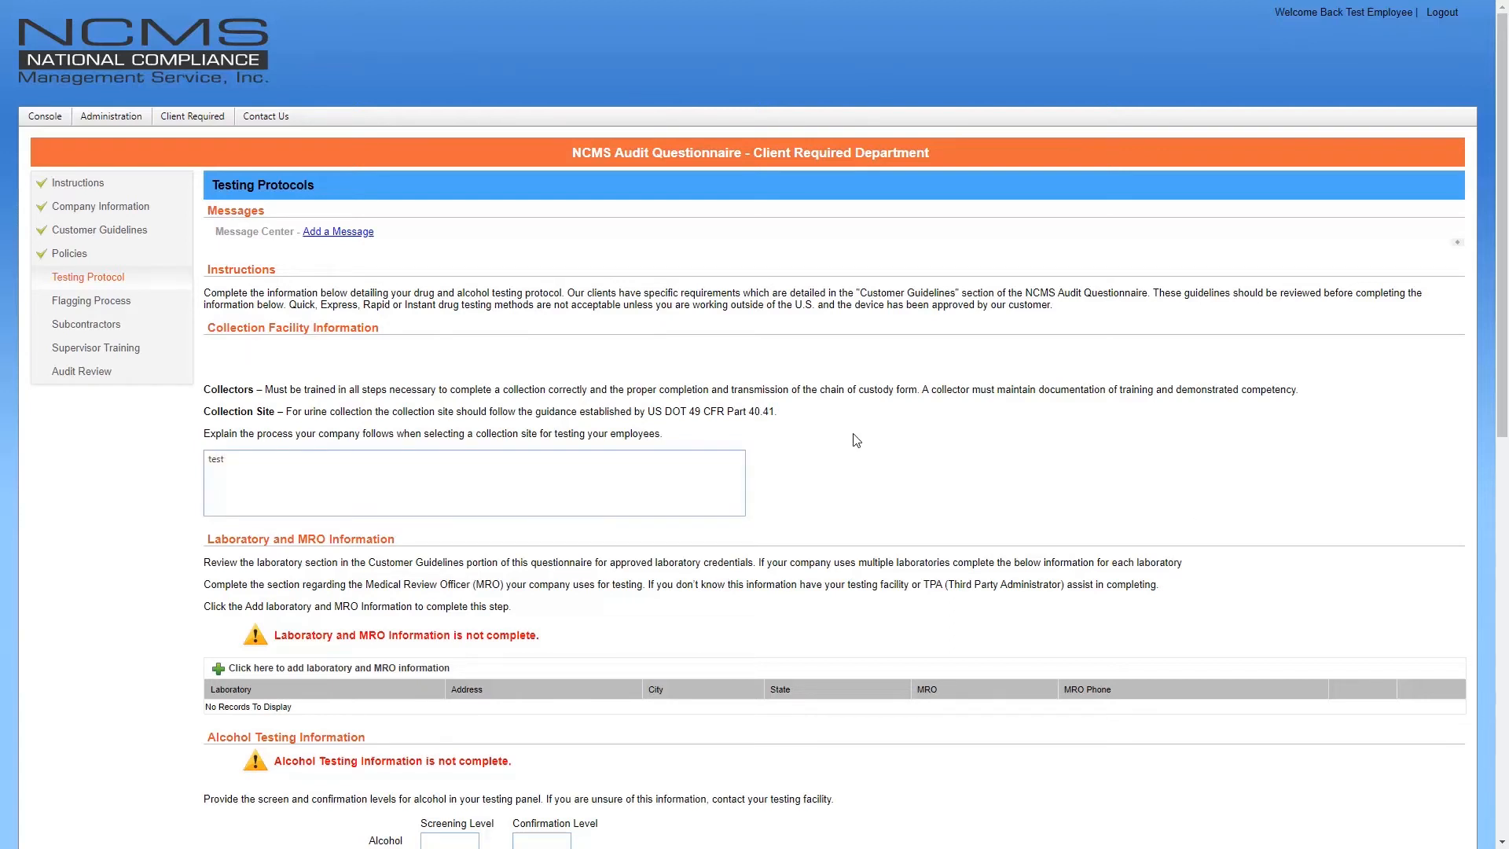
scroll(856, 440, "down", 2)
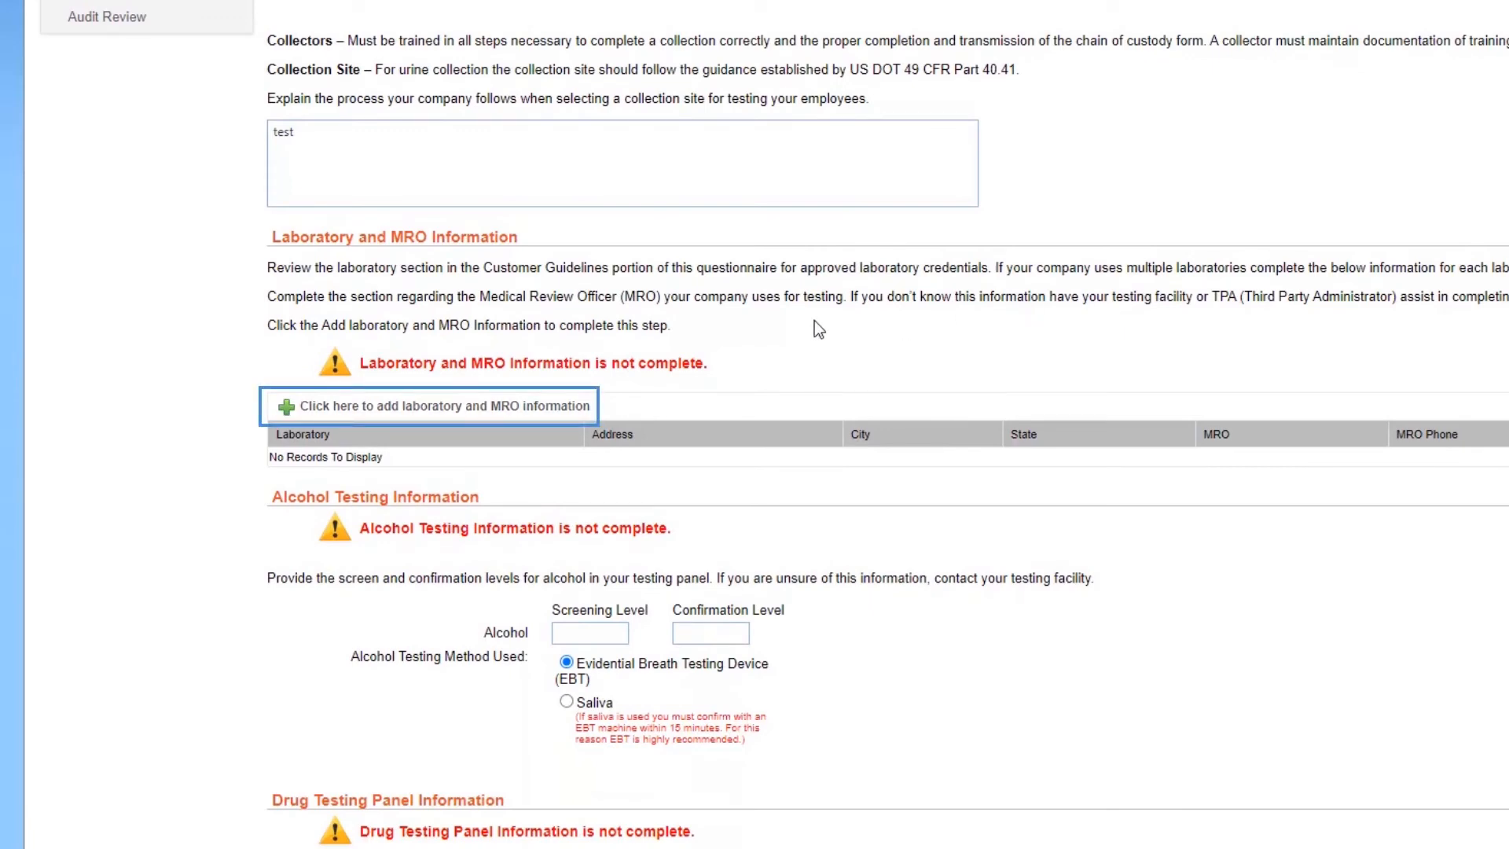
Enter Test Lab as the laboratory, with its street address, Hutchinson, KS, zip code and phone
left_click(347, 407)
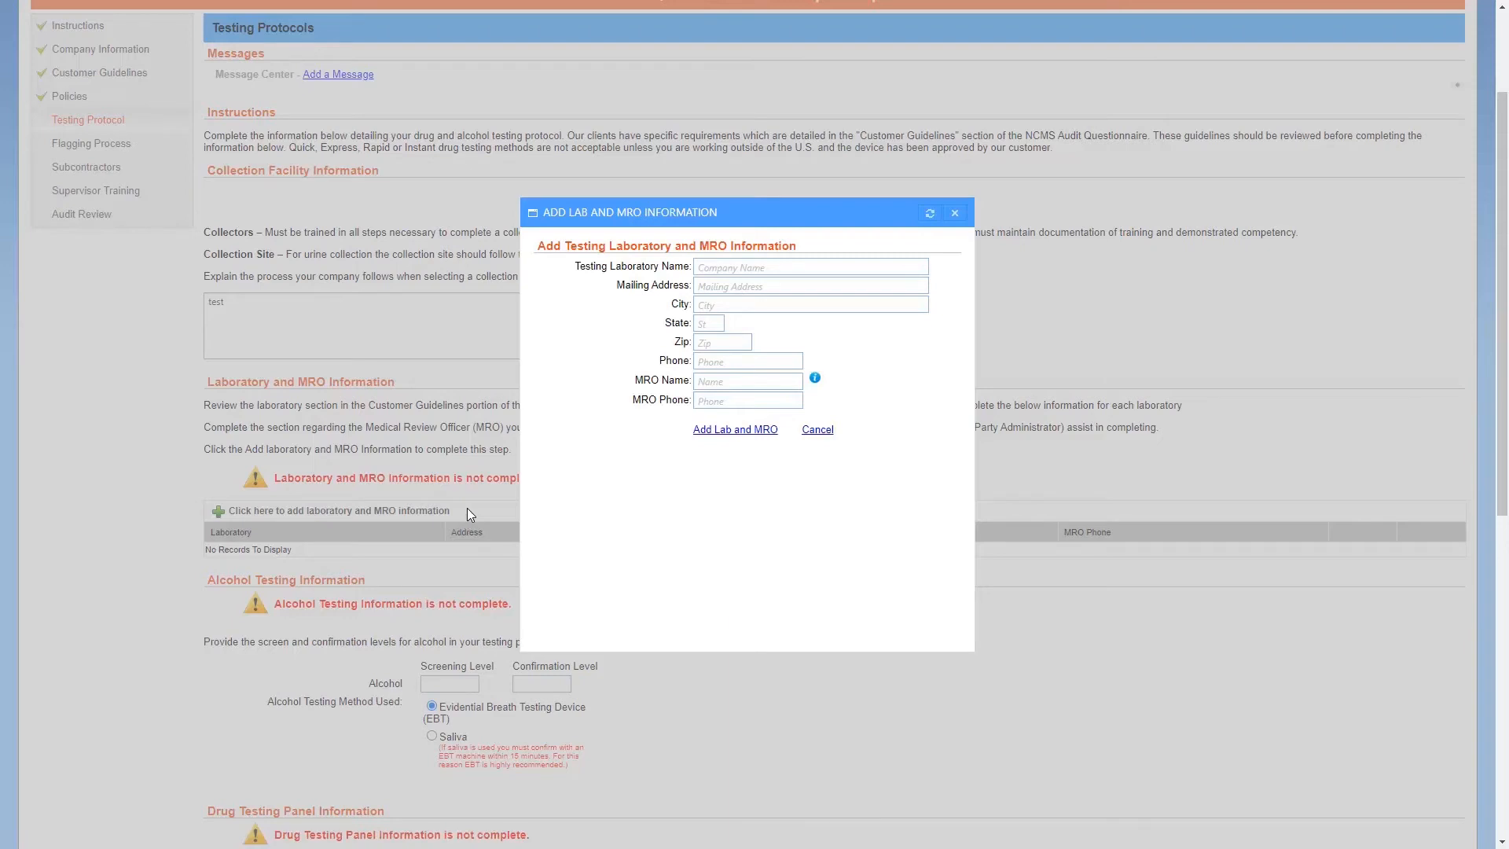
left_click(719, 268)
type("Test")
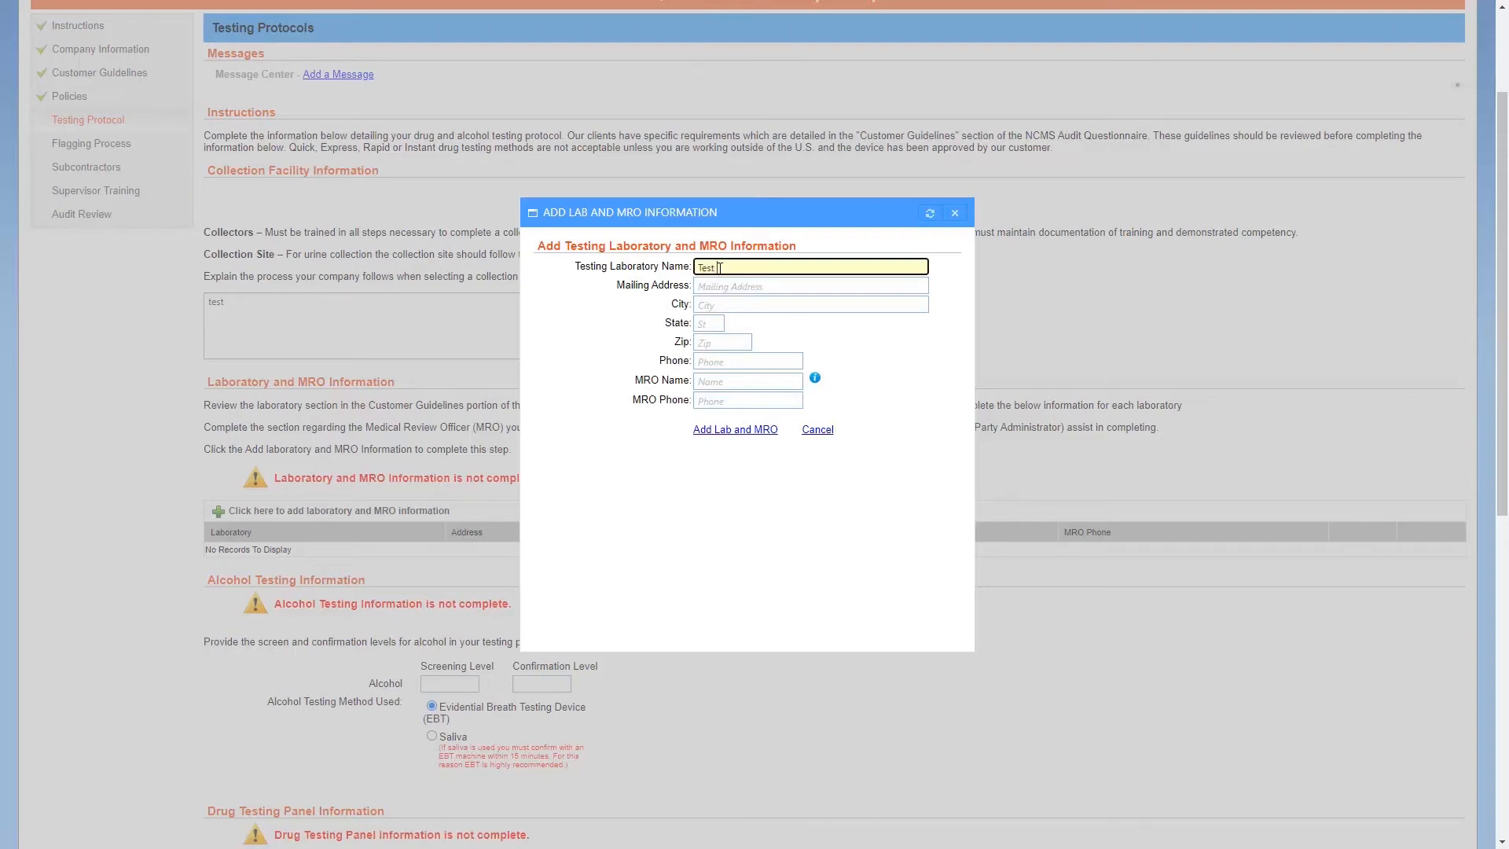
type(" Lab")
key("Tab")
type("123")
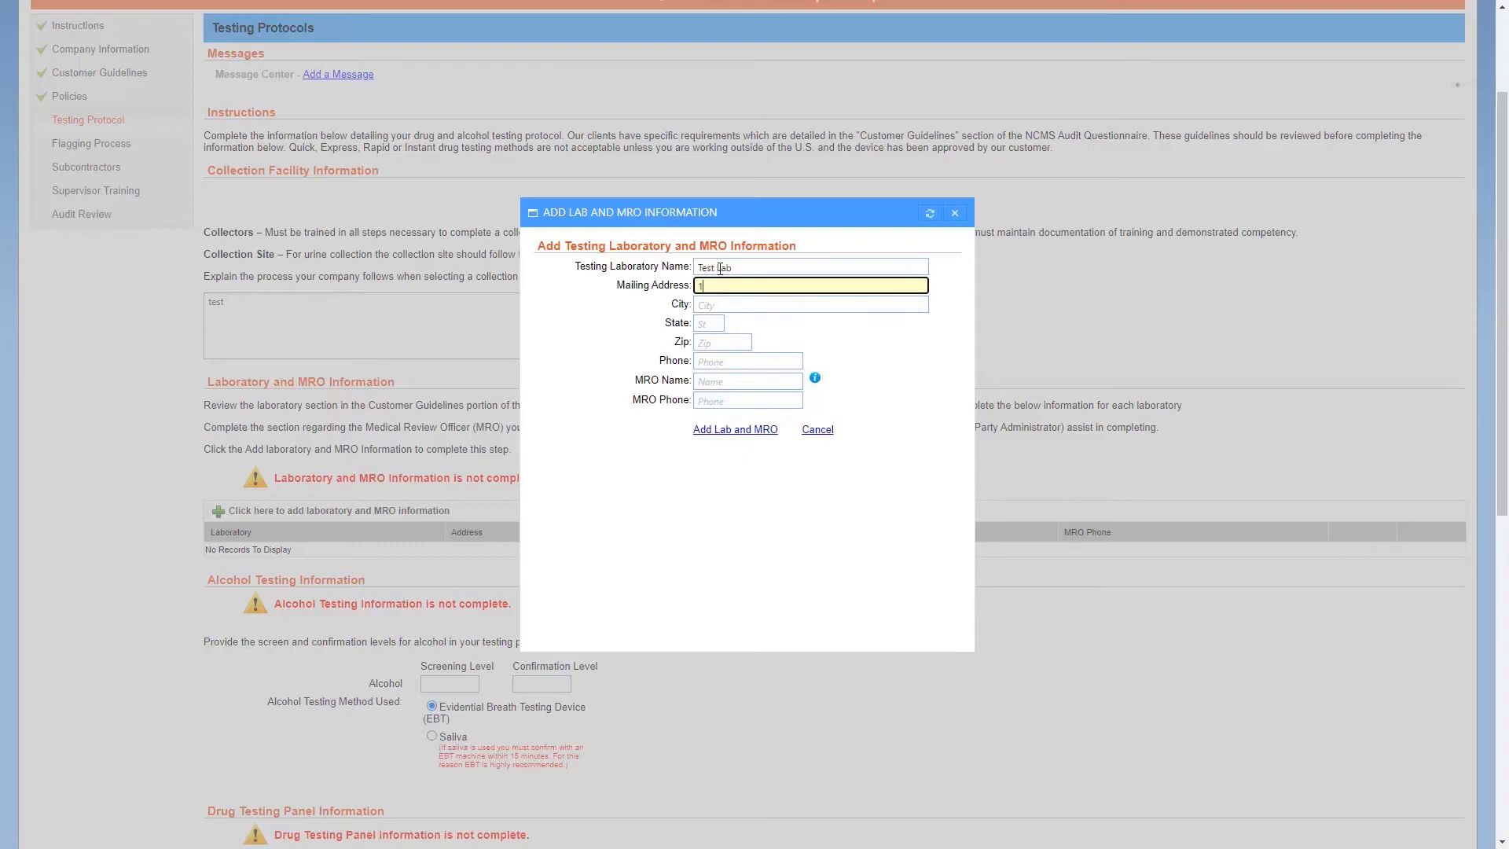
type("e Street")
key("Tab")
type("Hutchinson")
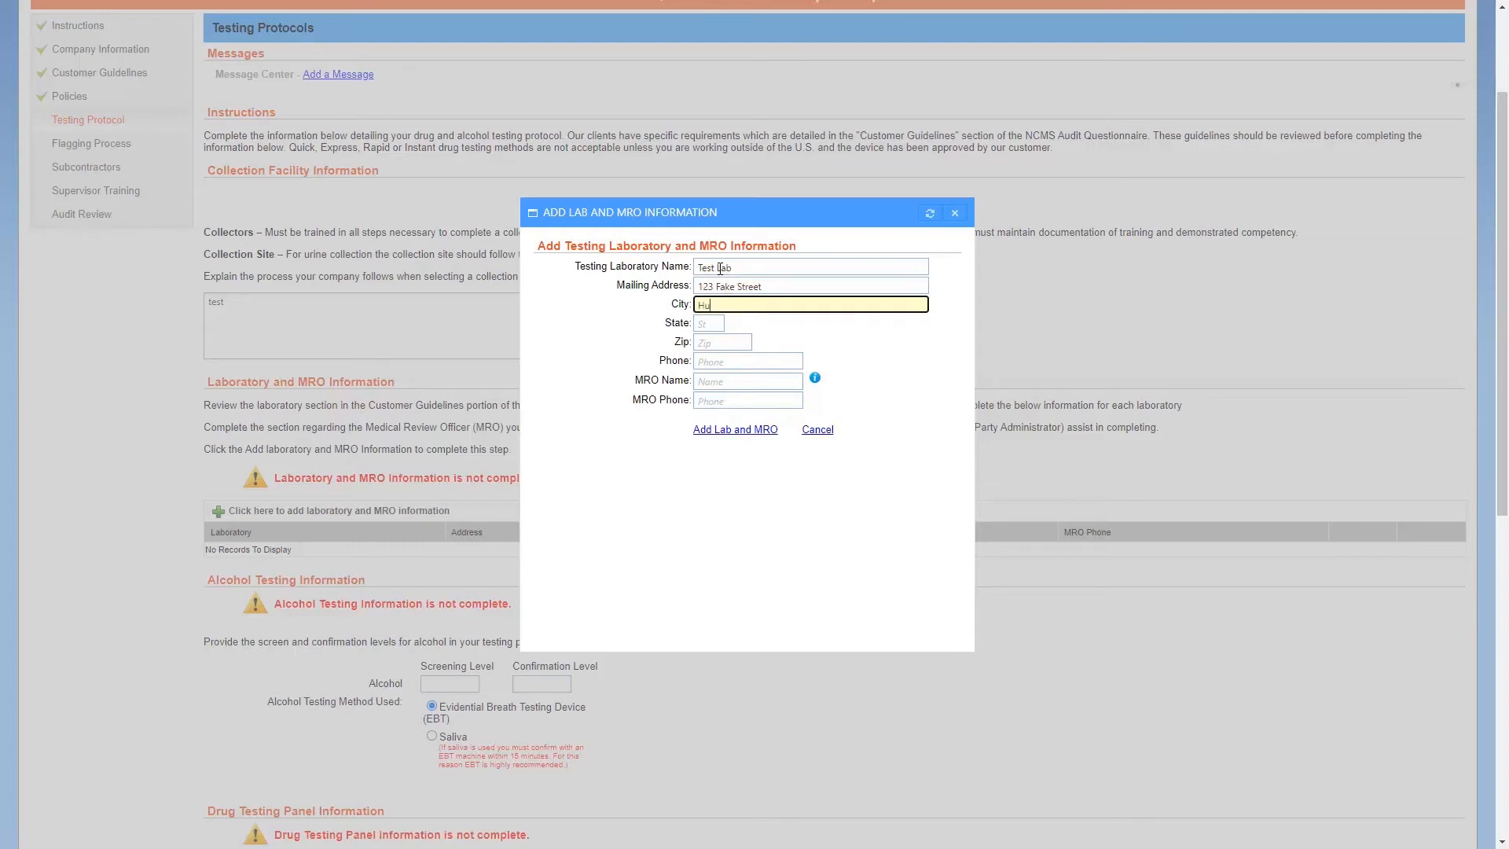
key("Tab")
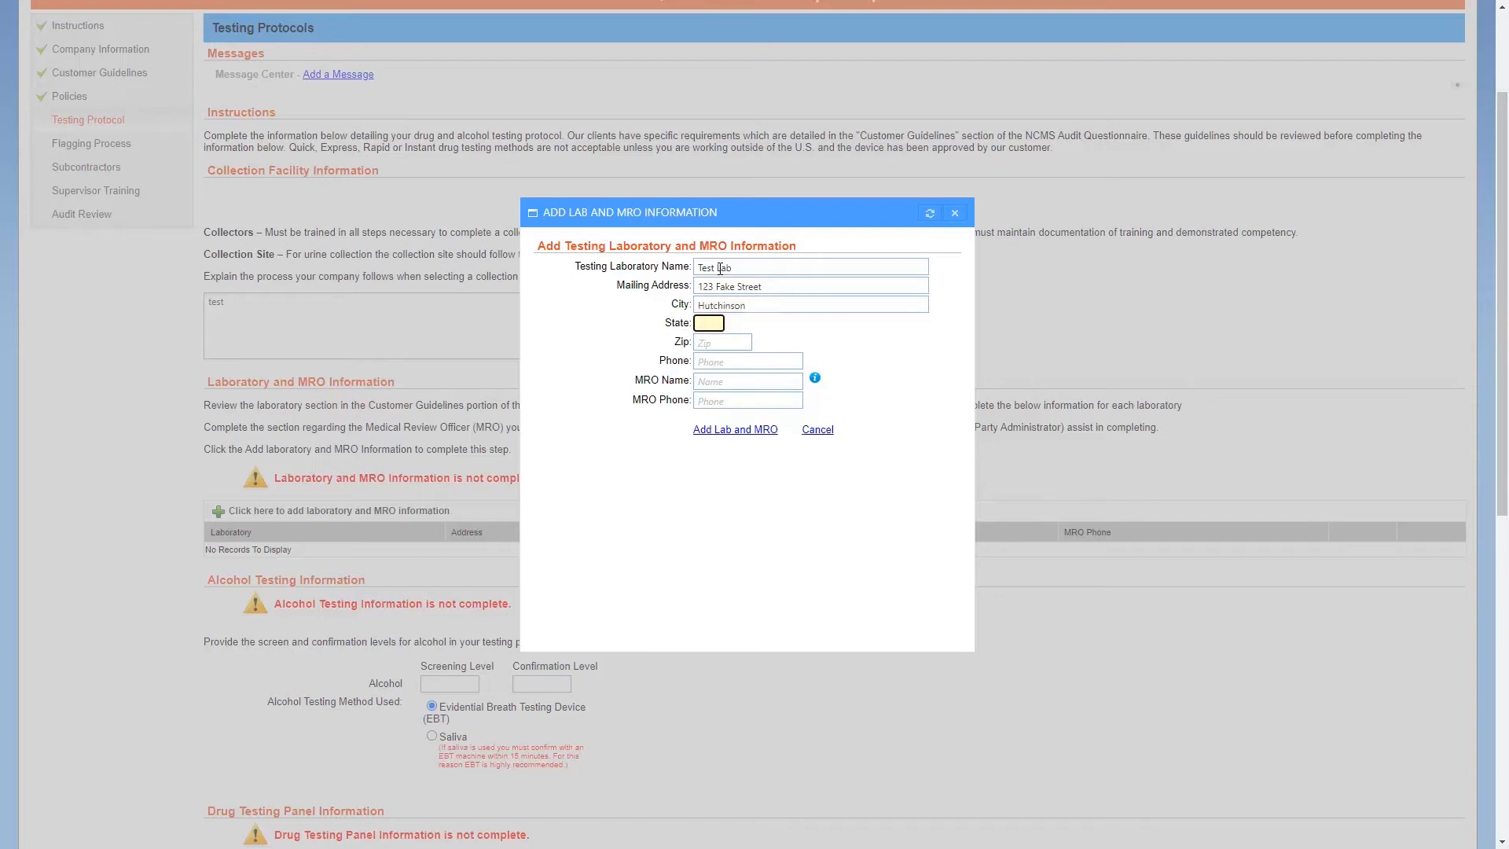
type("KS")
key("Tab")
type("67502")
key("Tab")
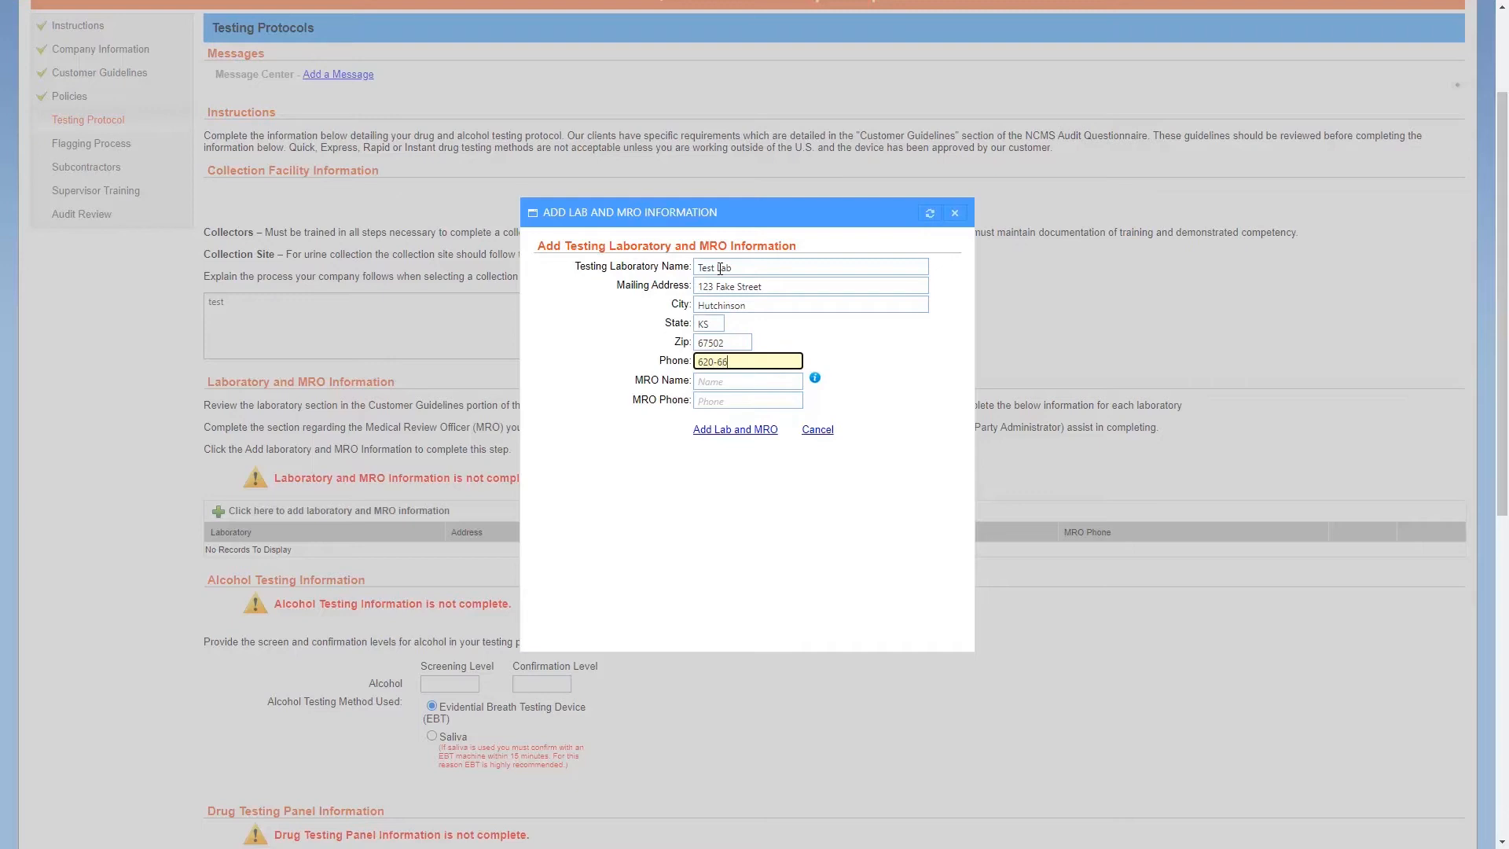
Fill in the MRO's name and phone number, then add the lab and MRO entry
key("Tab")
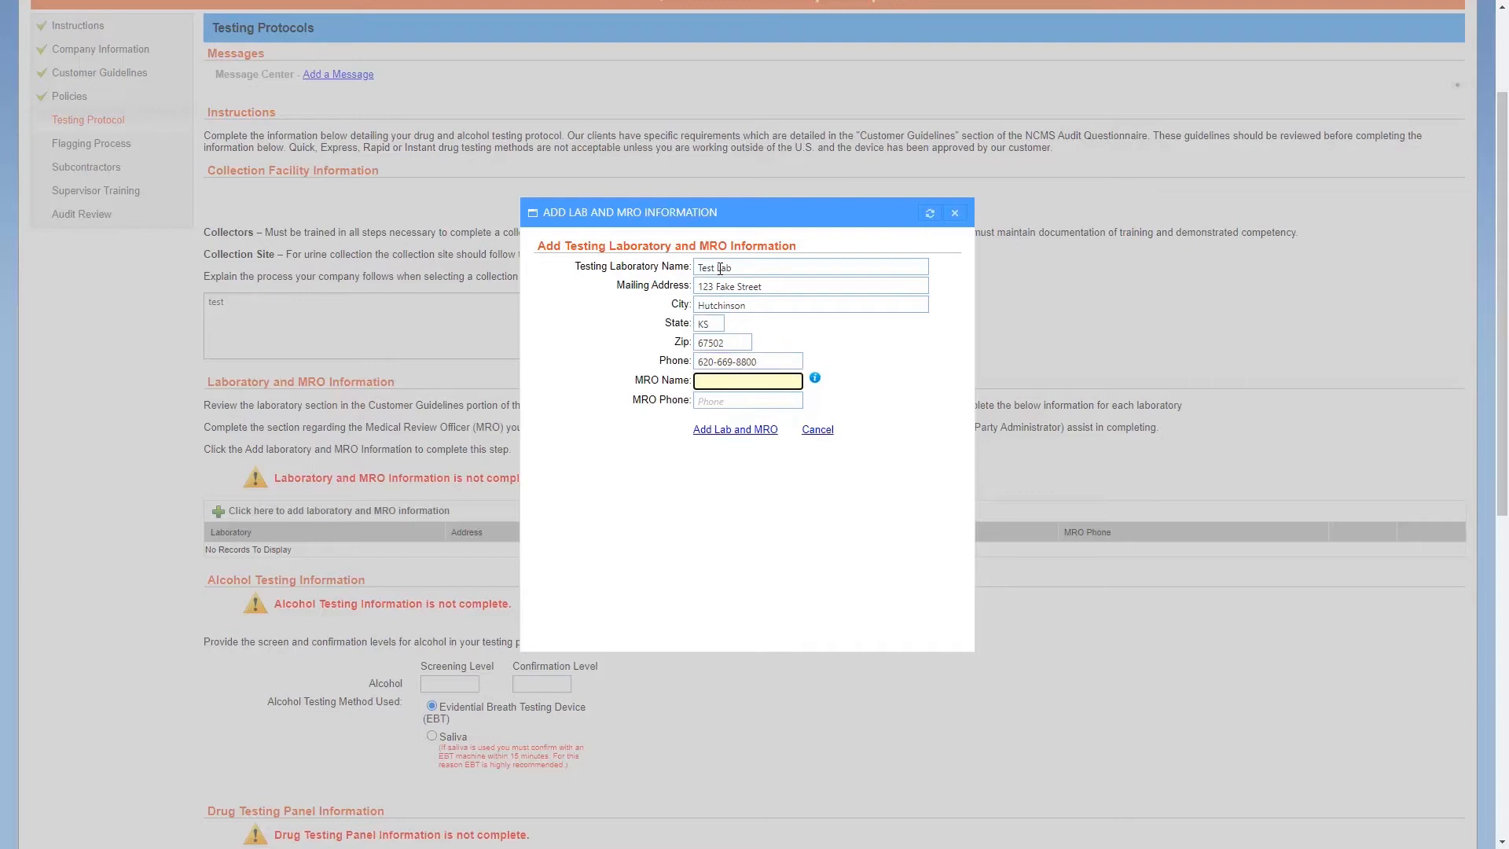
type("Dr. MRO")
key("Tab")
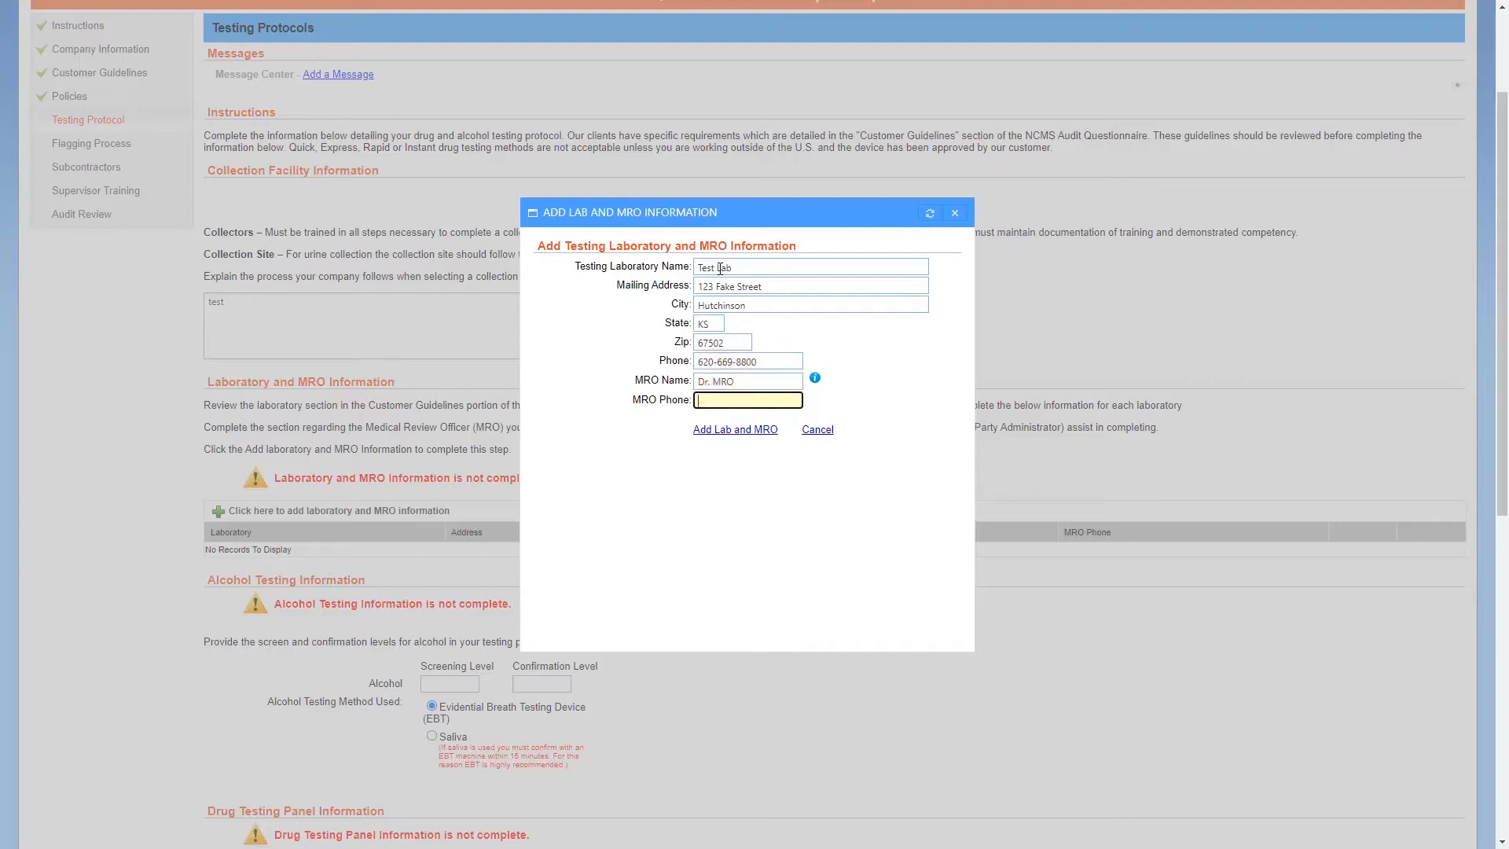
left_click(763, 429)
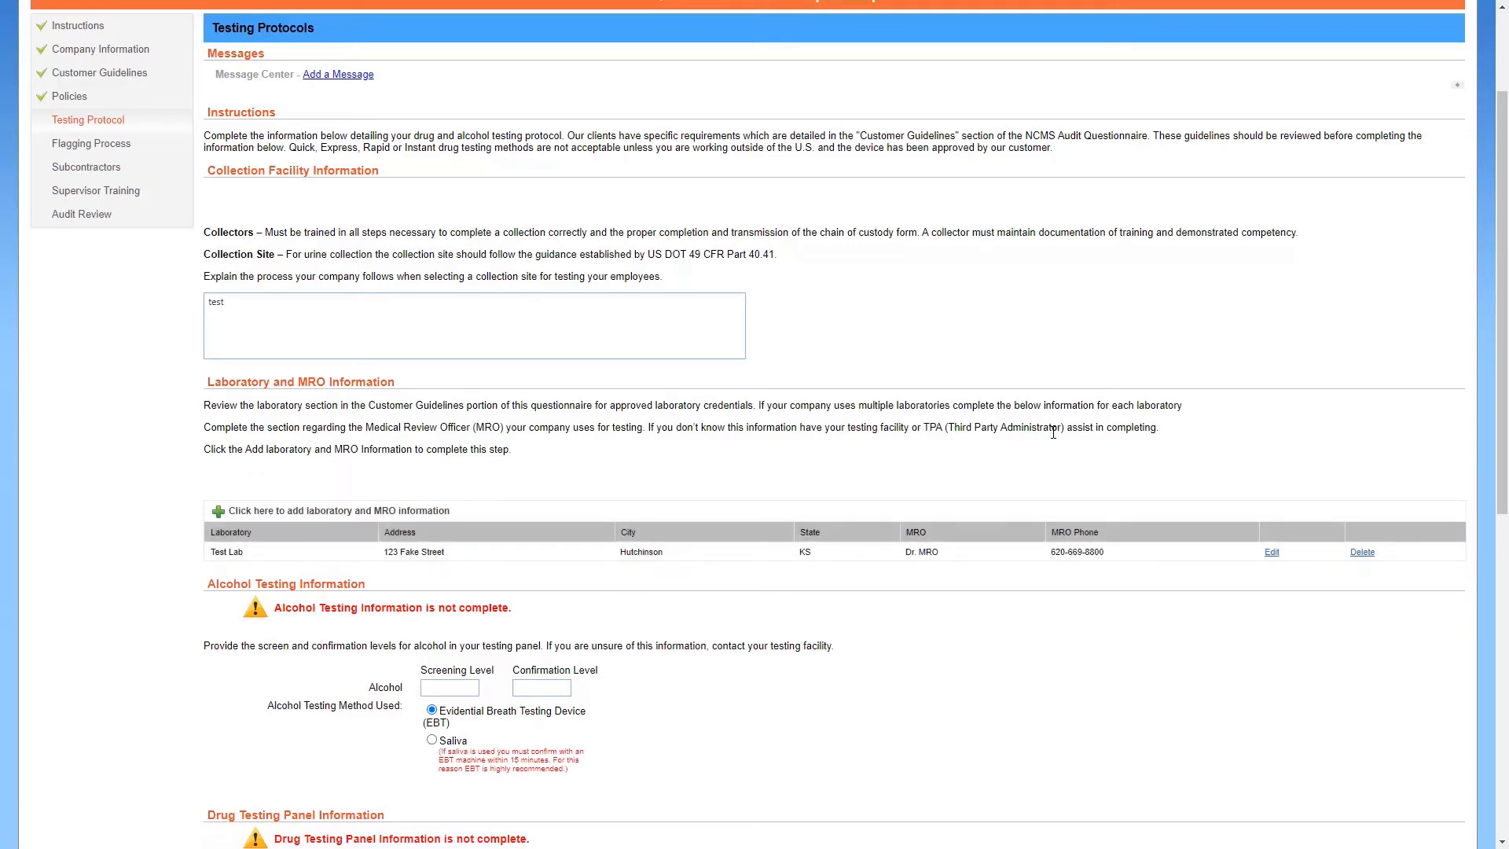
In the alcohol testing section, enter screening level .02 and confirmation level .04
scroll(1053, 432, "down", 3)
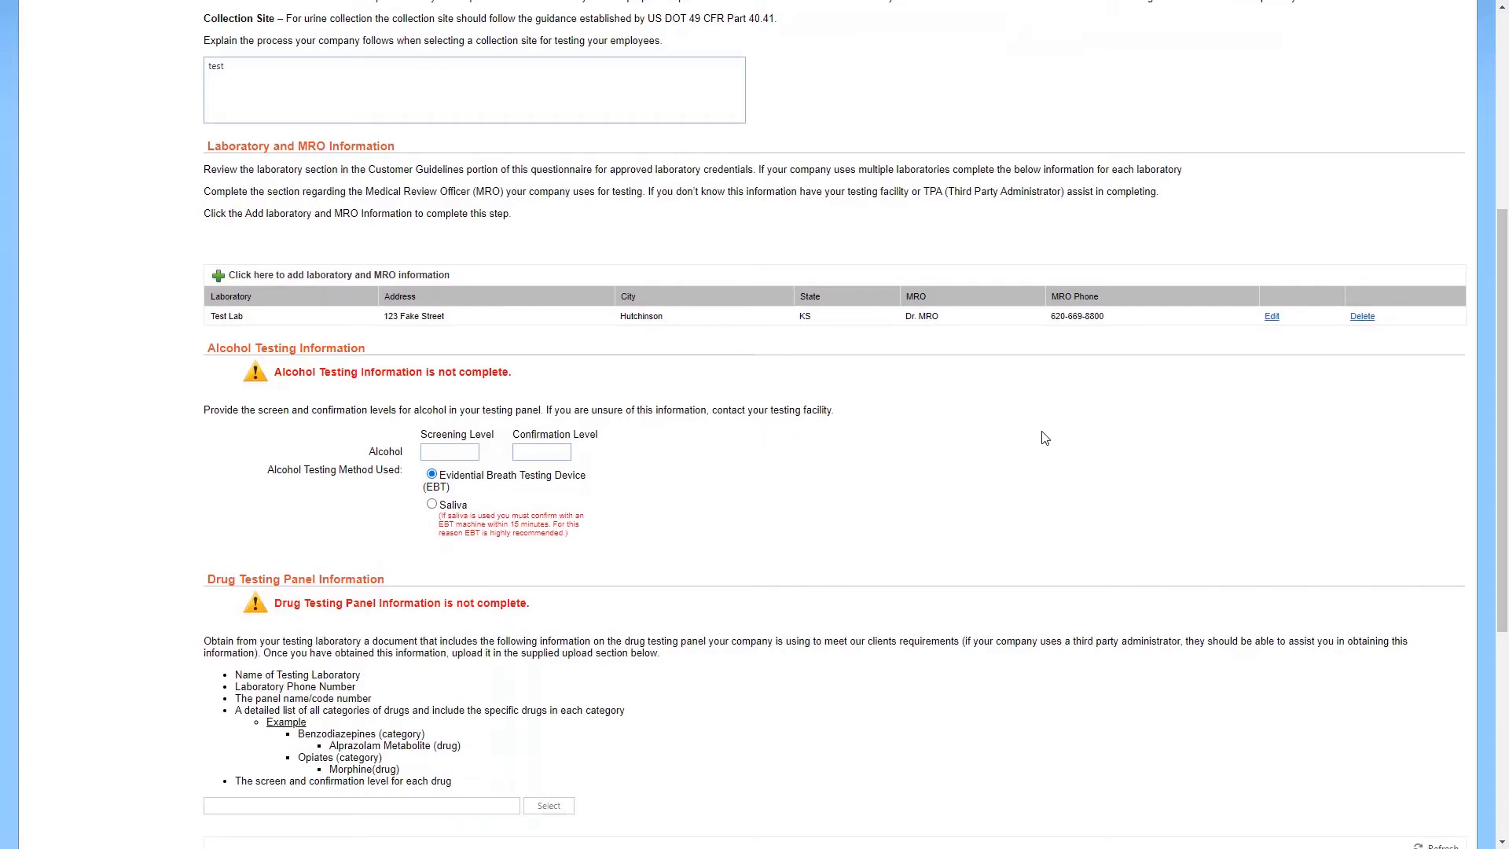
left_click(452, 448)
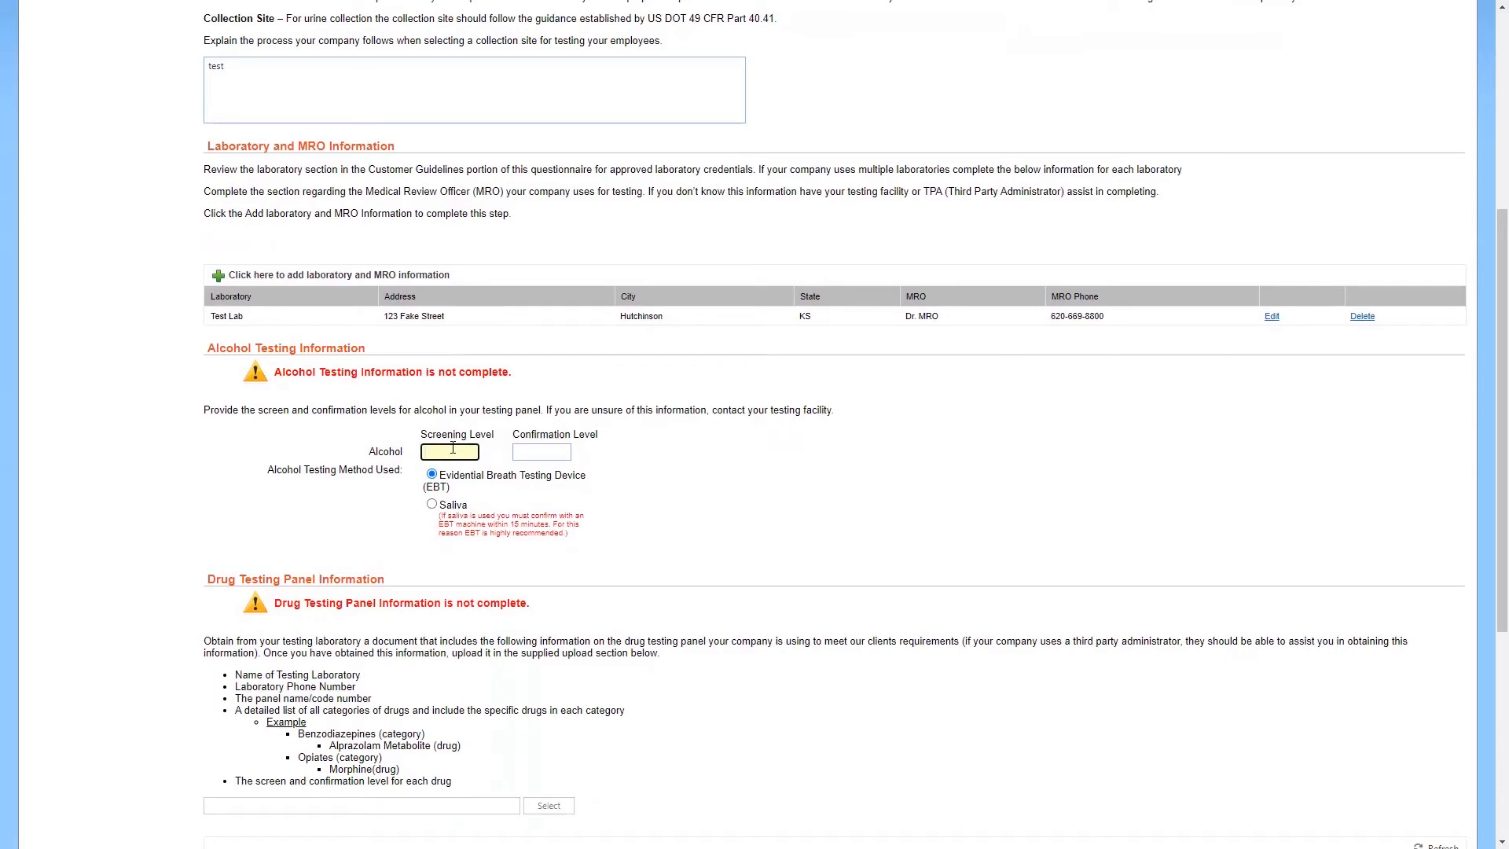
type(".02")
key("Tab")
type(".04")
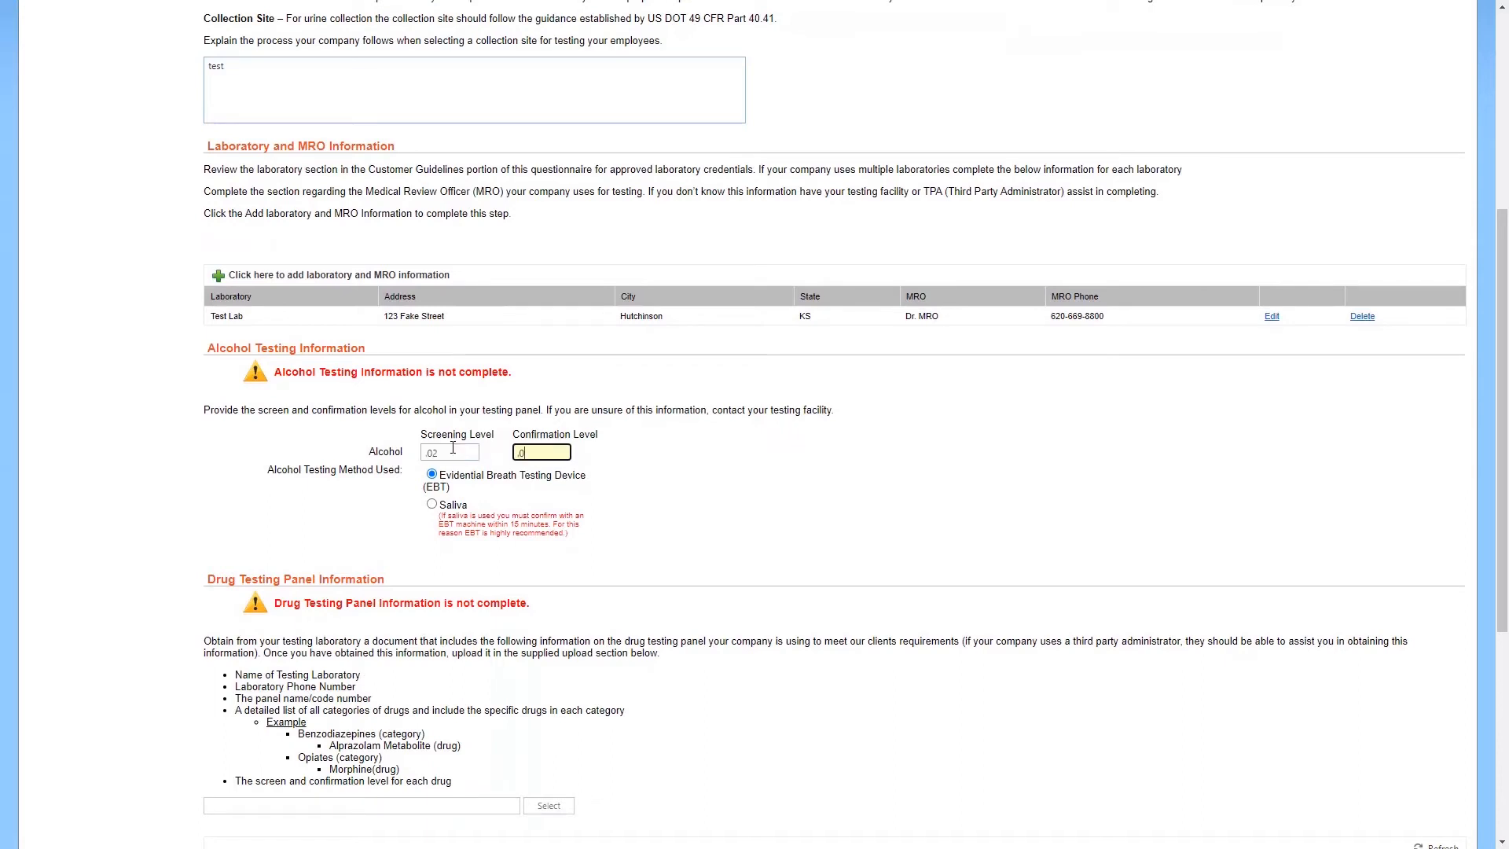
left_click(726, 493)
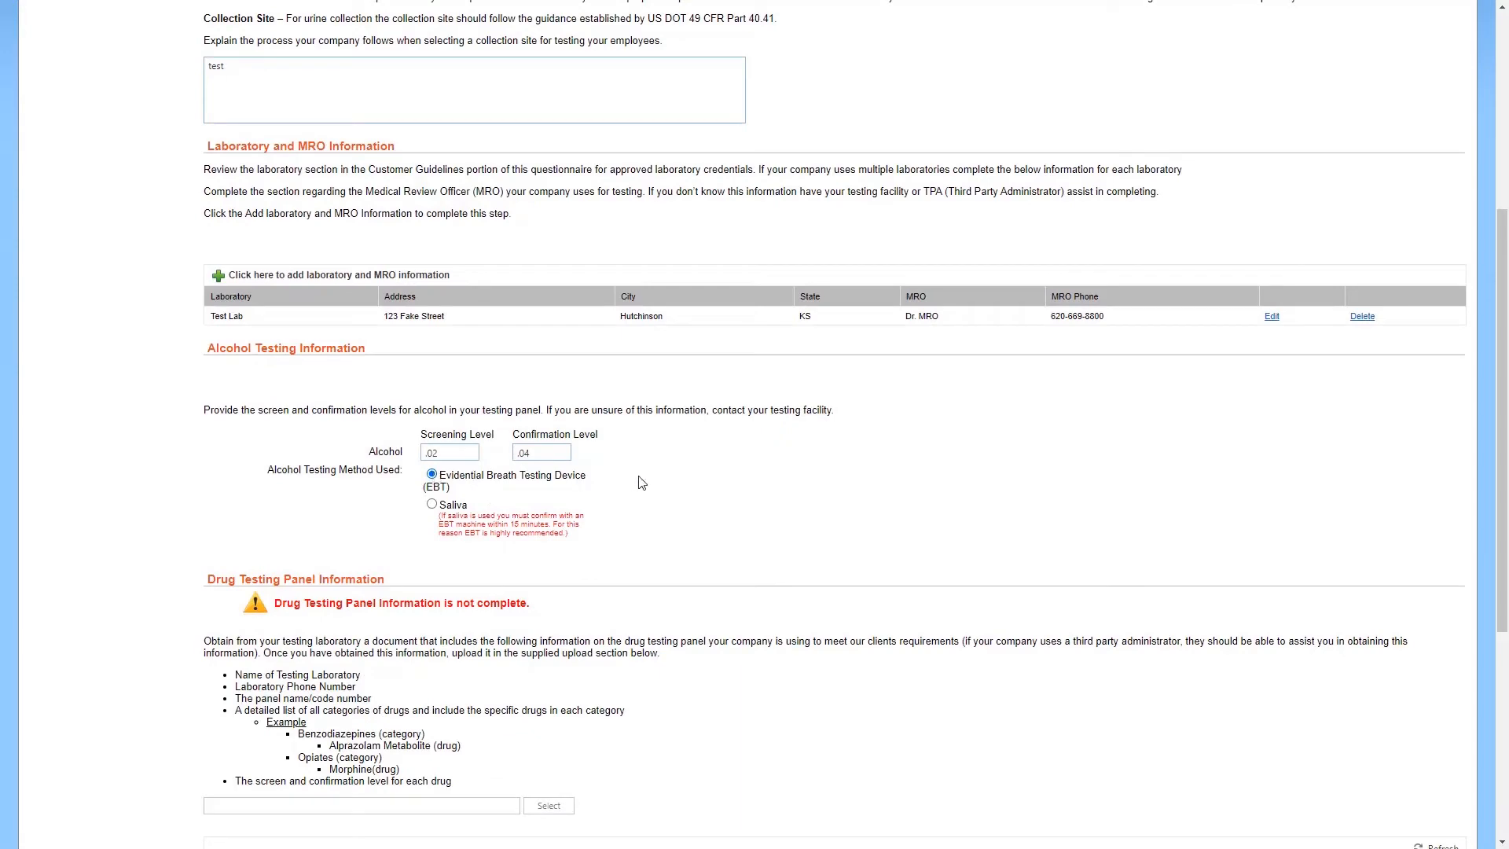
scroll(640, 482, "down", 3)
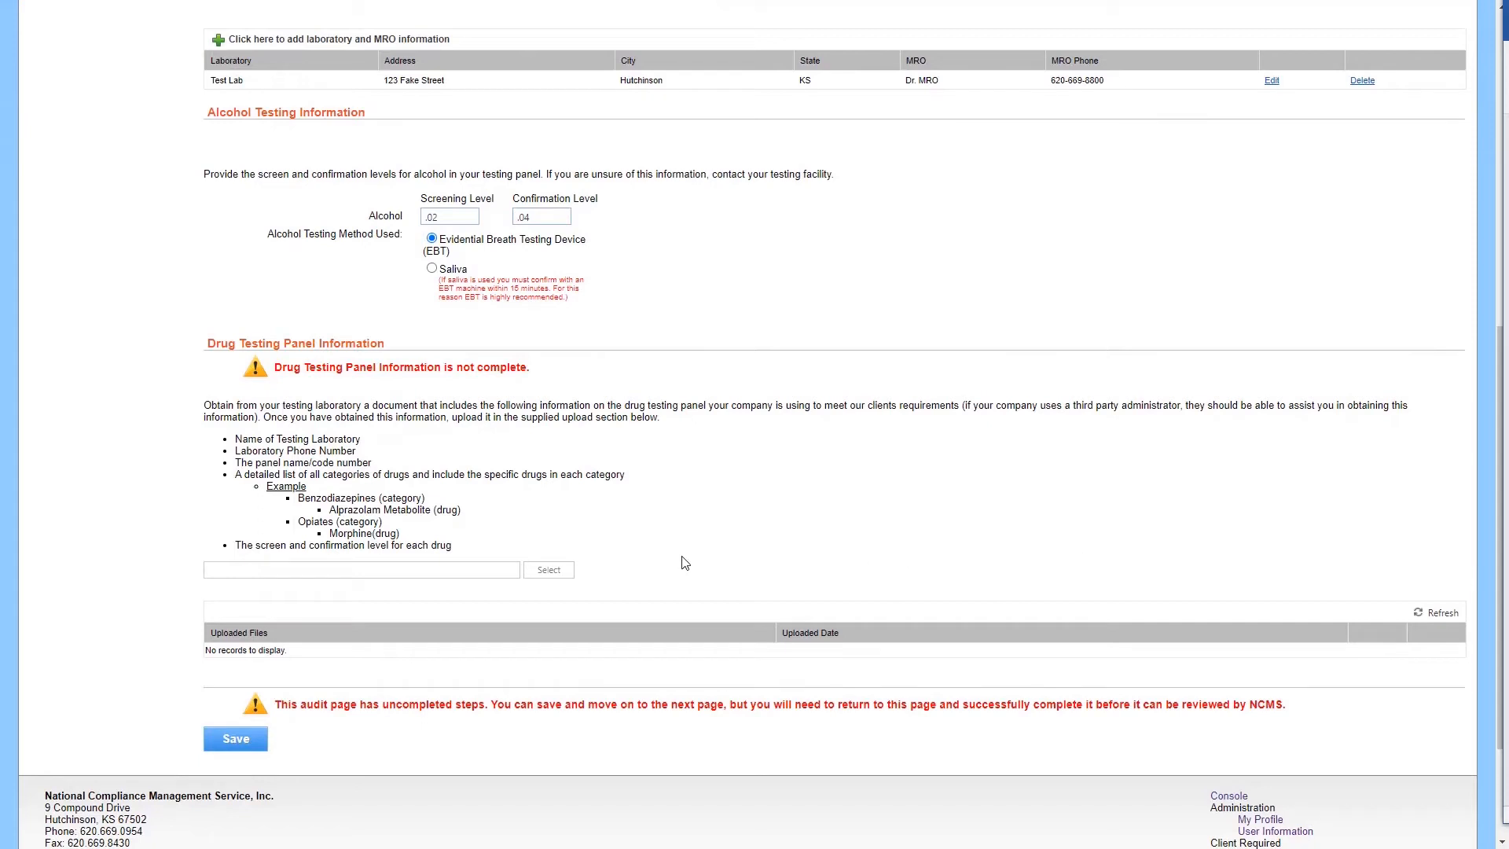
Upload Test PDF File.pdf under the Drug Testing Panel section
left_click(504, 579)
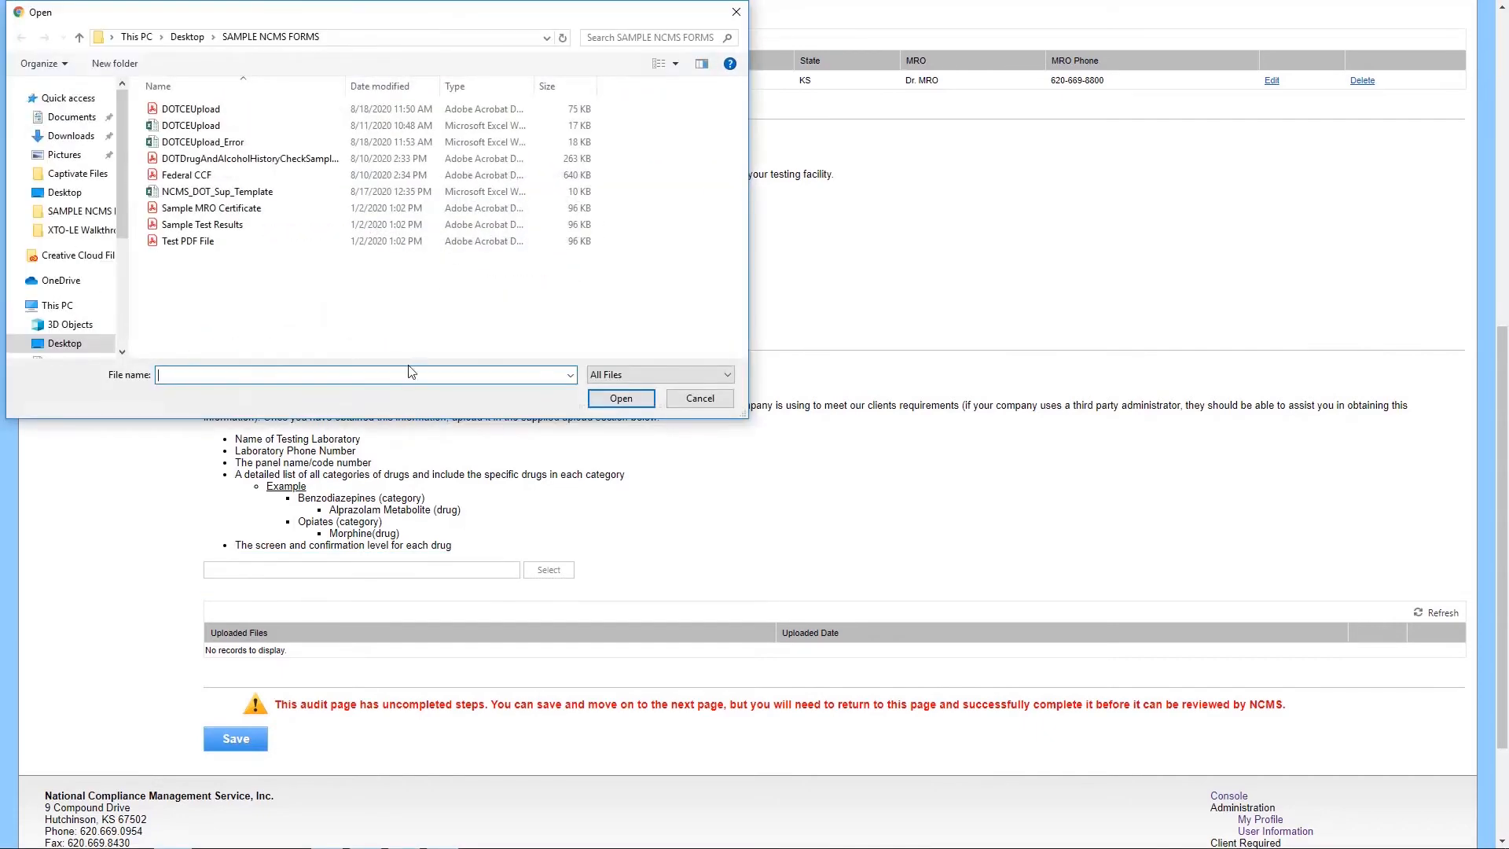
left_click(377, 245)
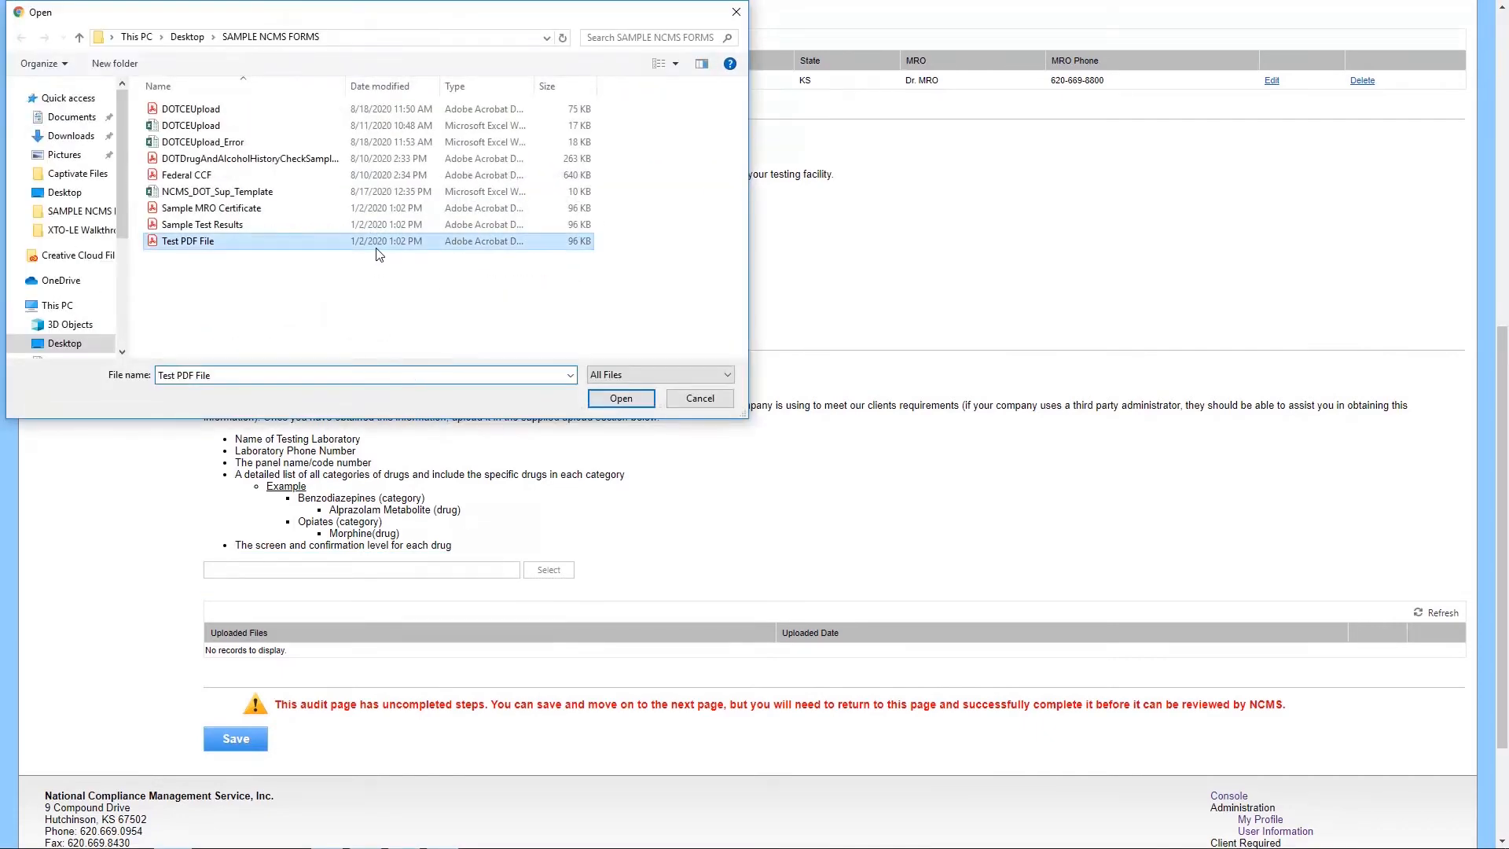
left_click(601, 399)
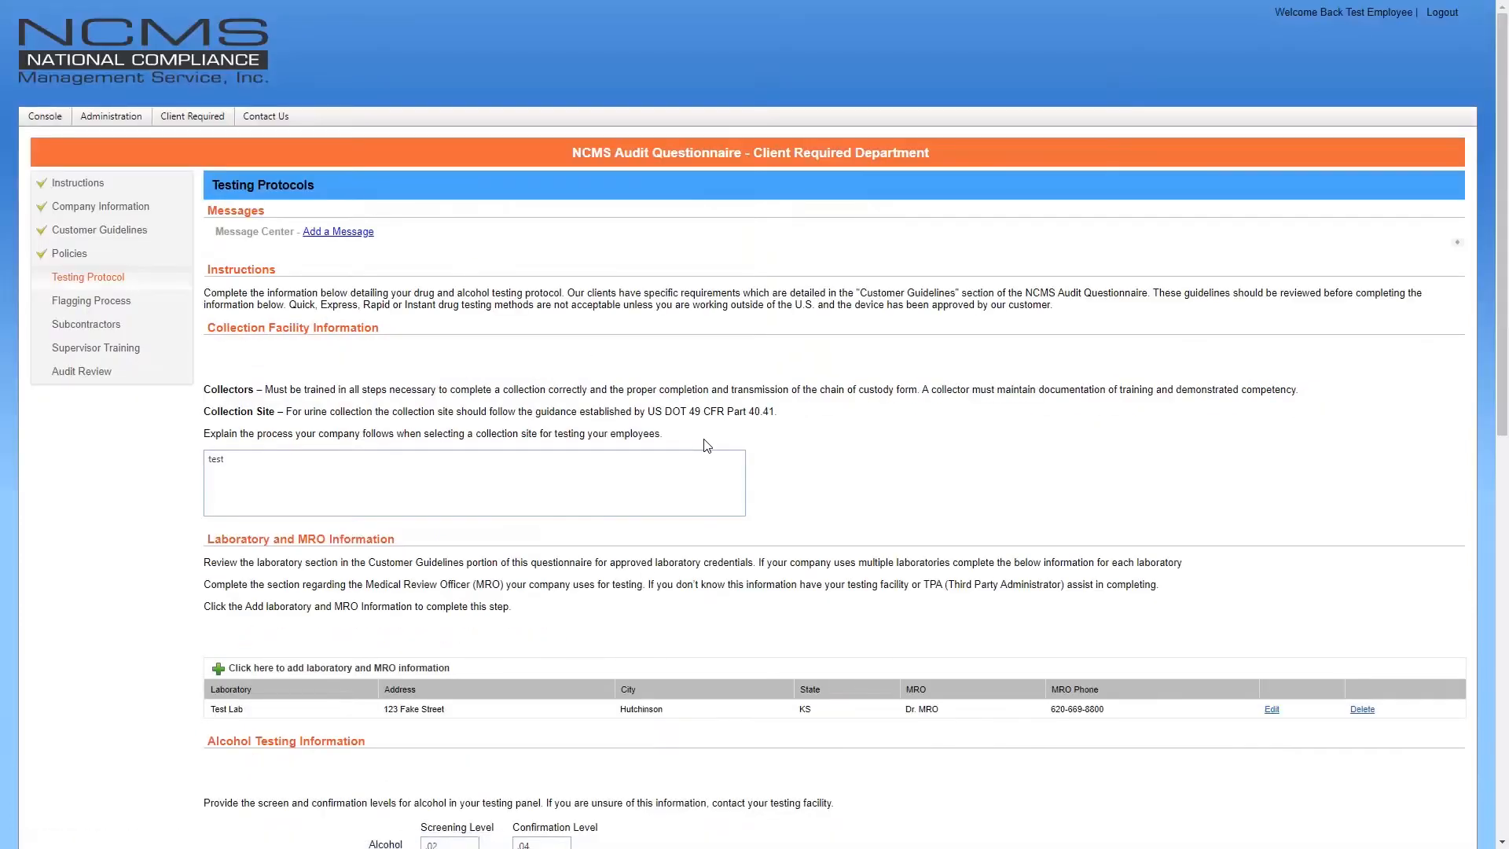
scroll(707, 446, "down", 6)
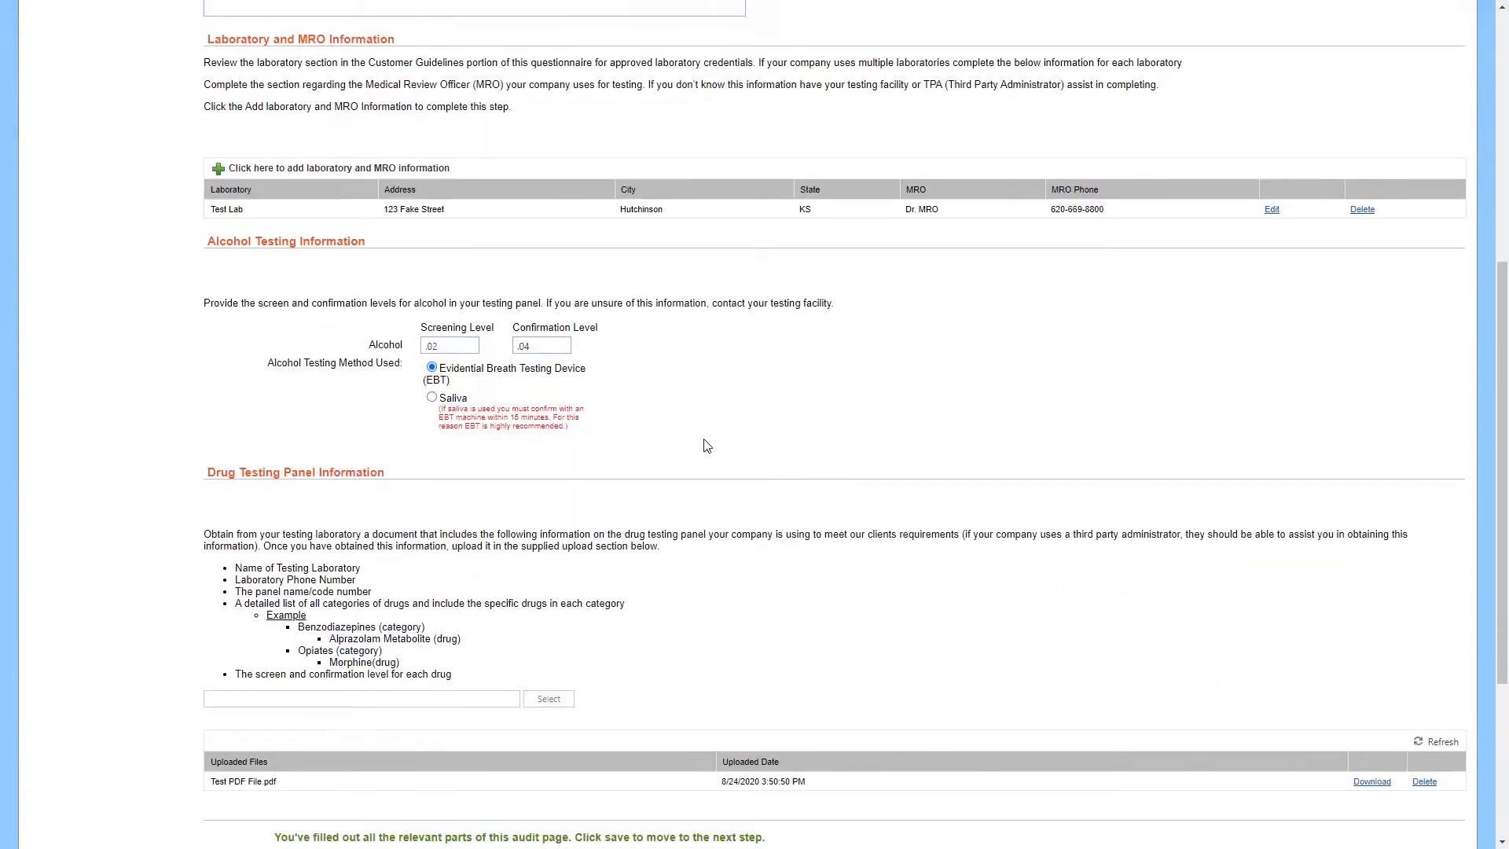
scroll(706, 446, "down", 2)
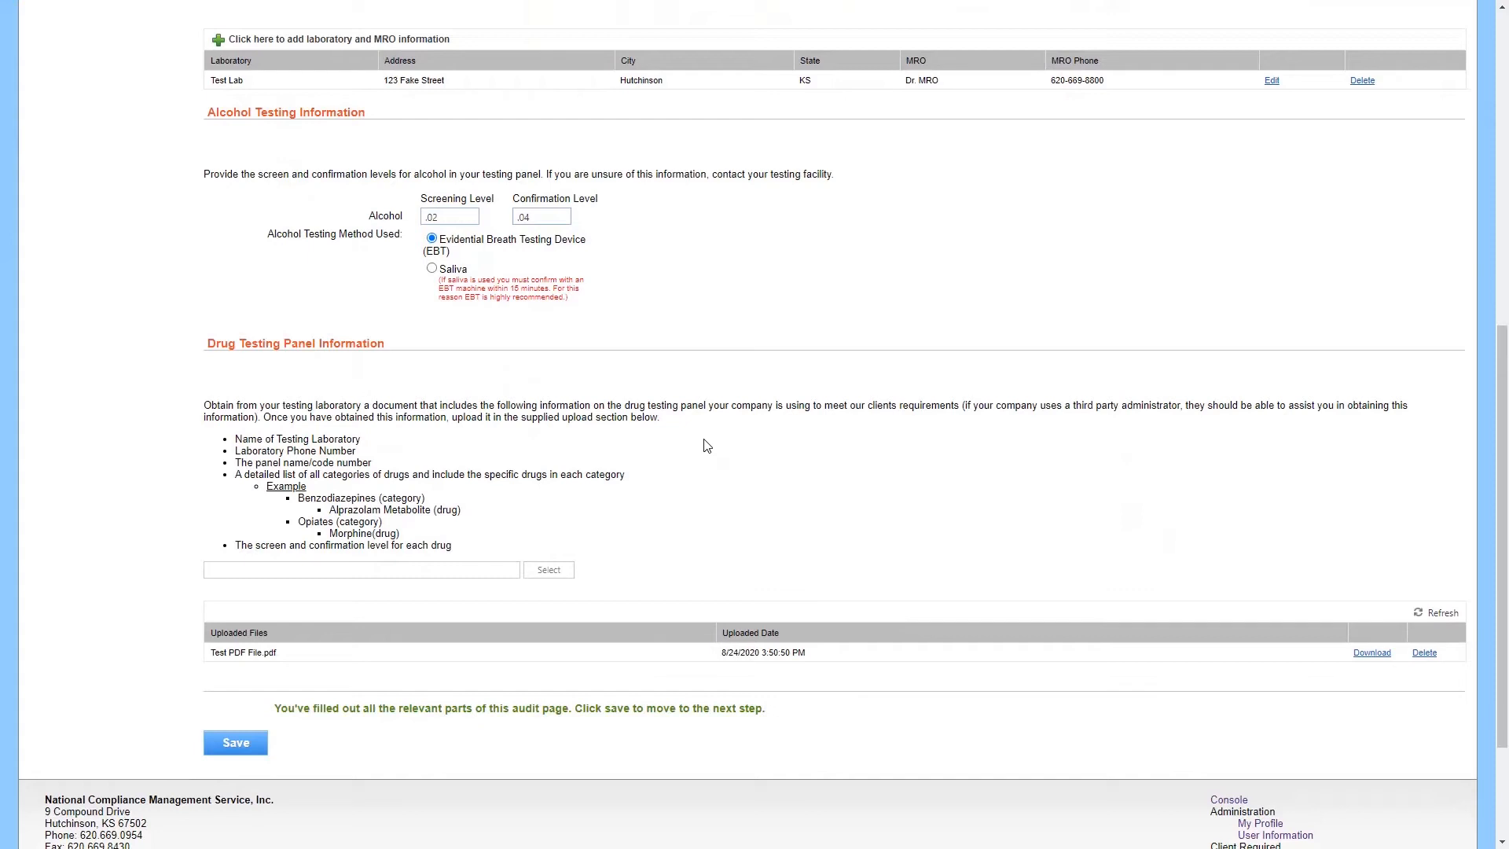
Save the Testing Protocols page to continue to Flagging Process
left_click(246, 746)
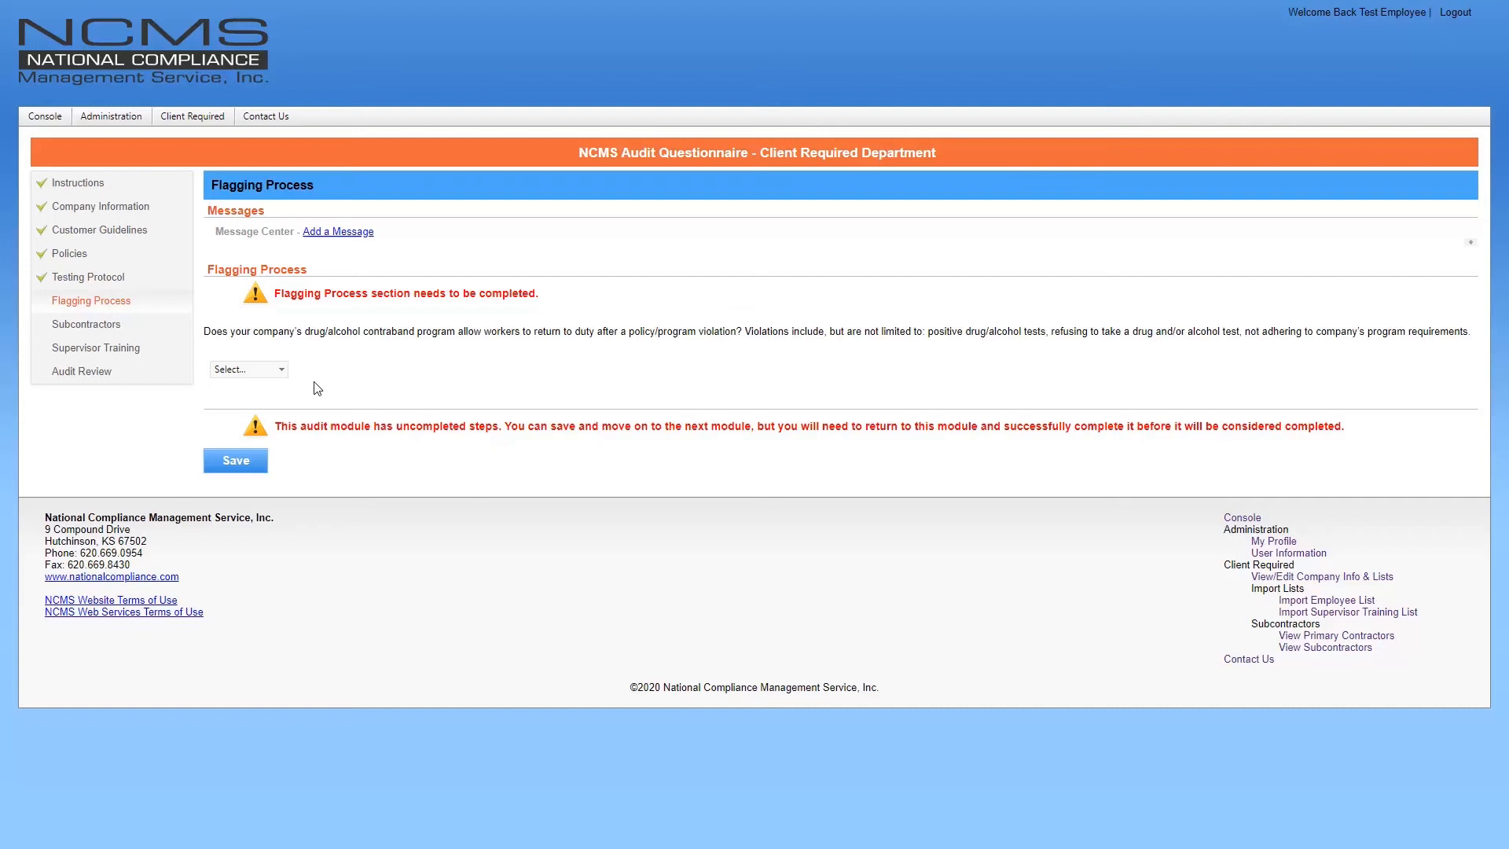
Answer the return-to-duty question, first choosing No, then changing it to Yes
left_click(274, 374)
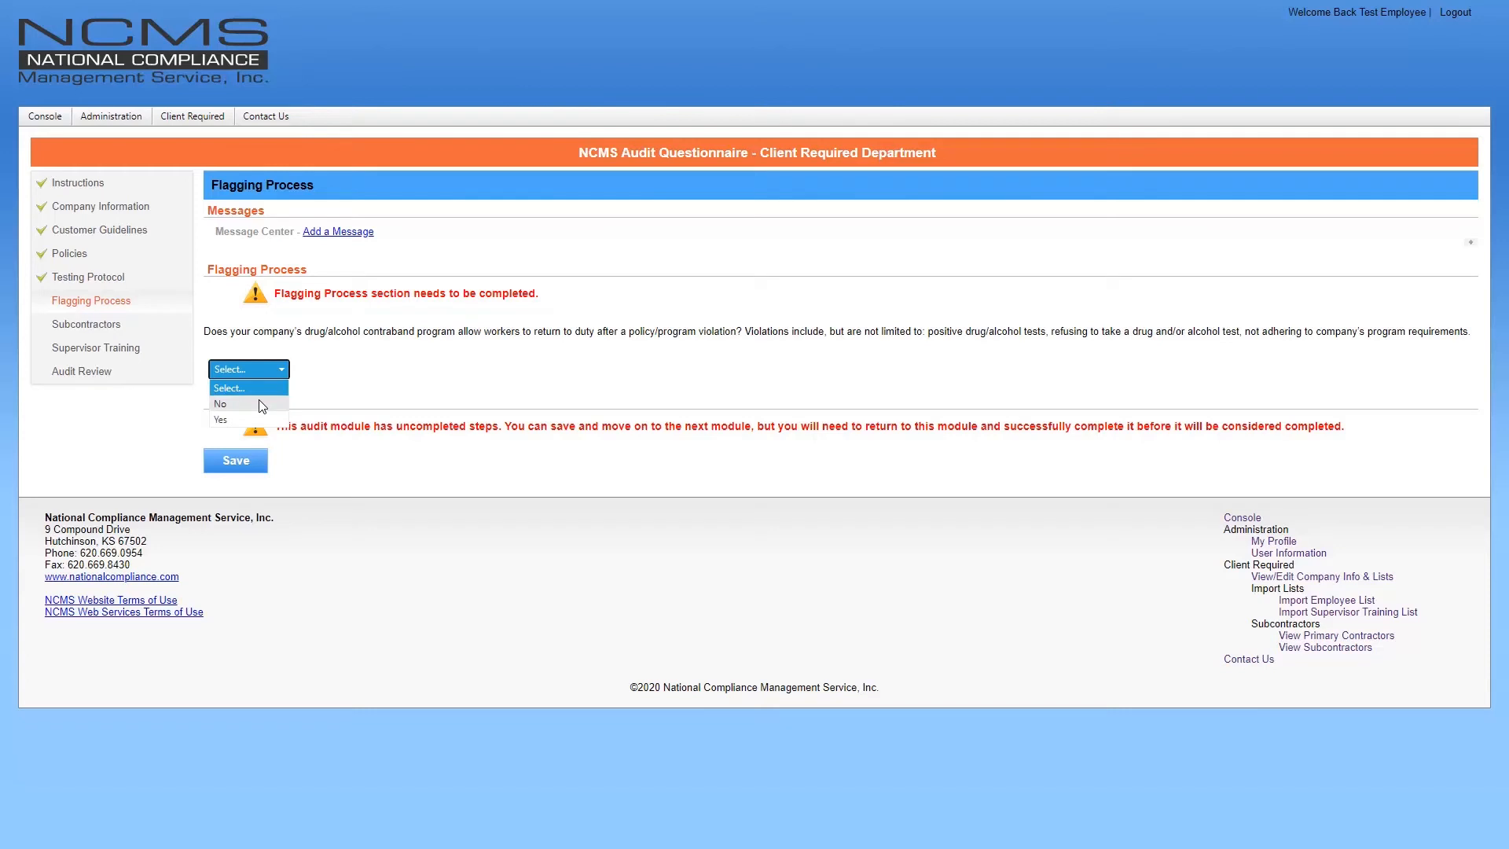
left_click(262, 405)
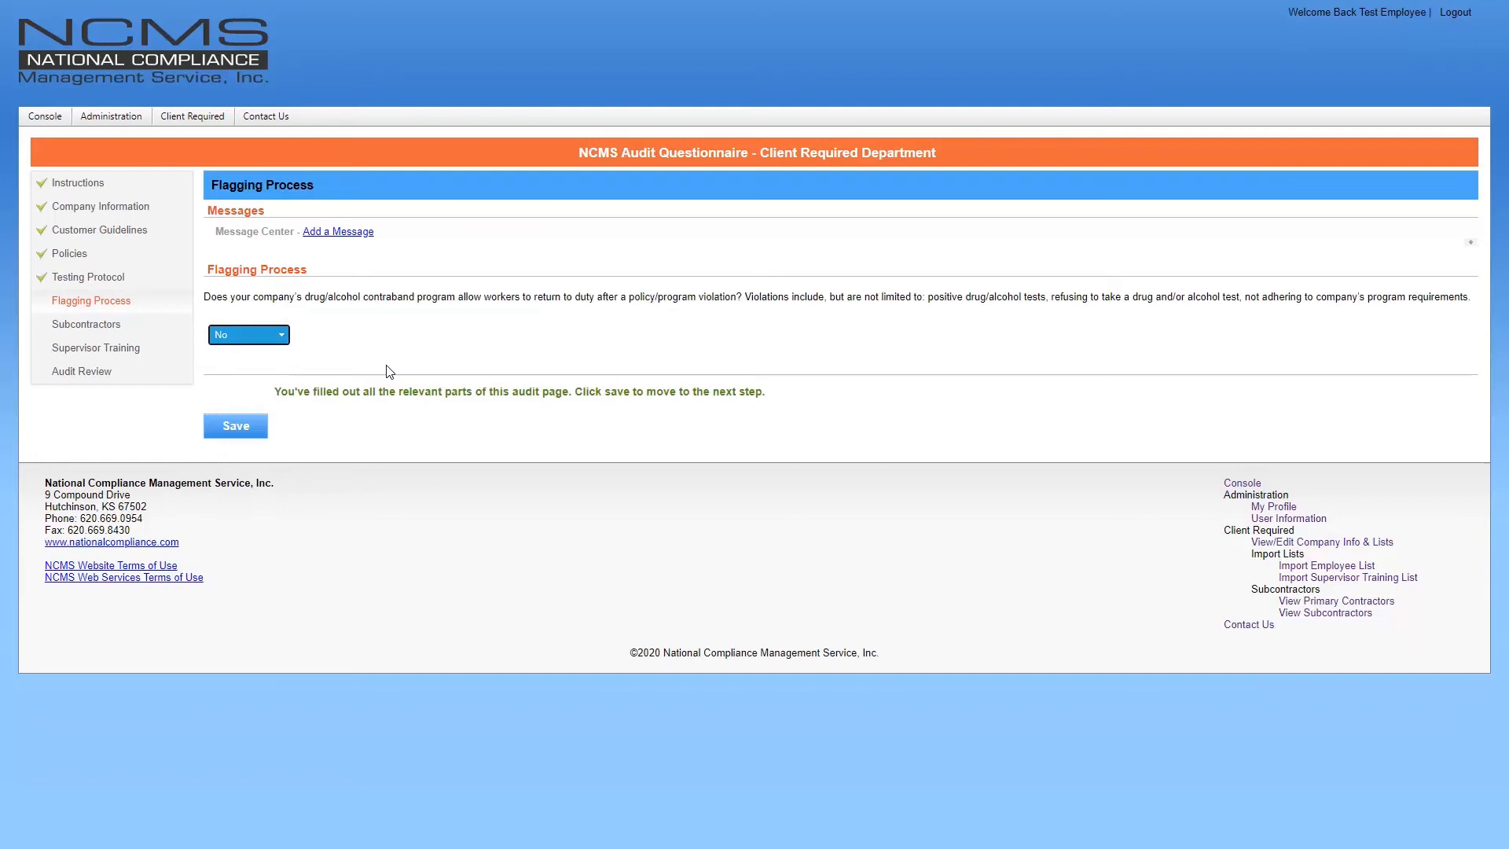
left_click(277, 338)
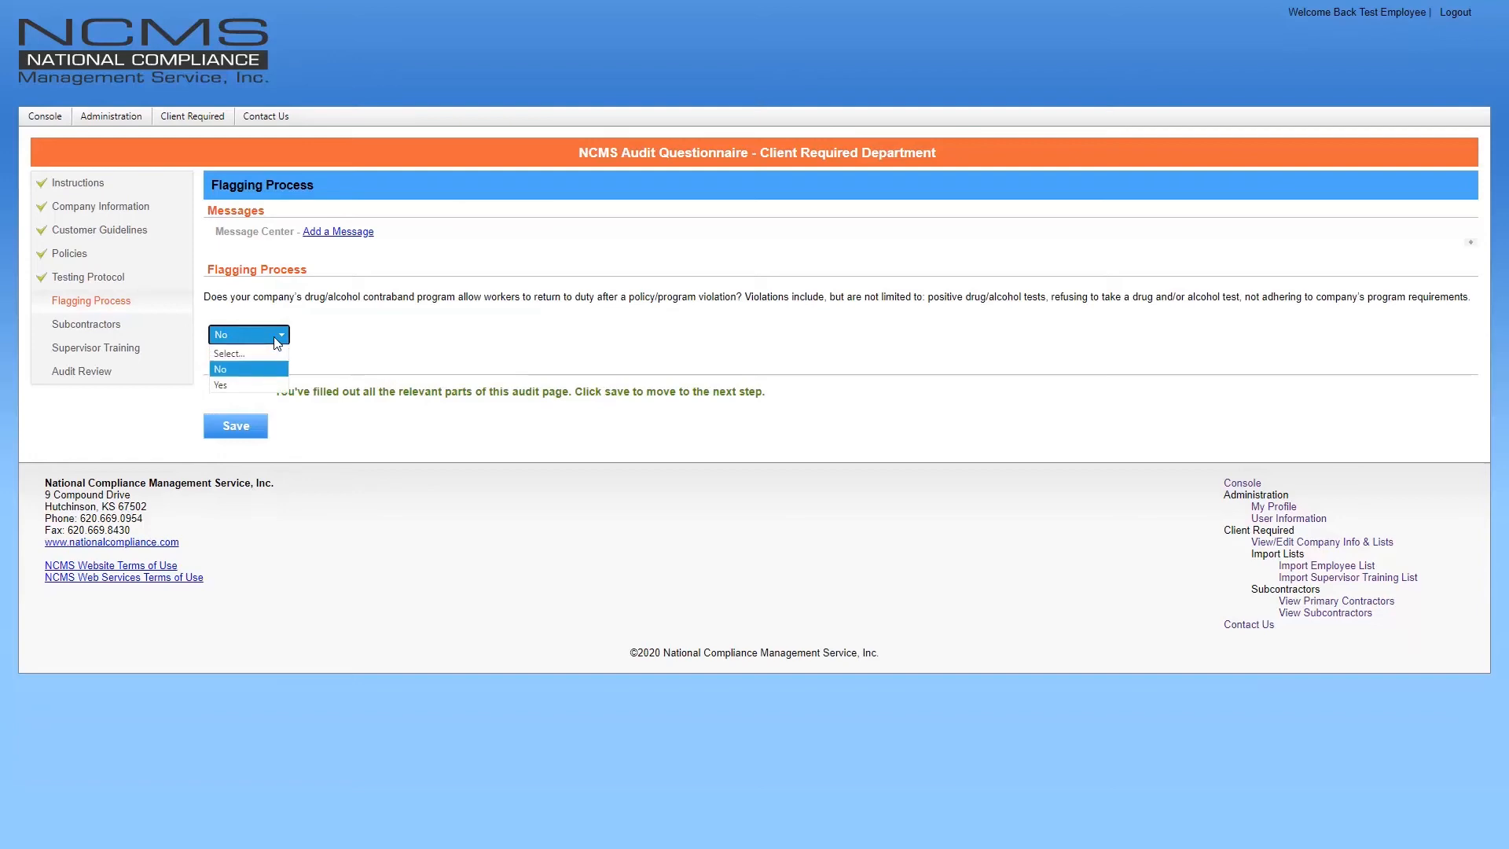
left_click(272, 385)
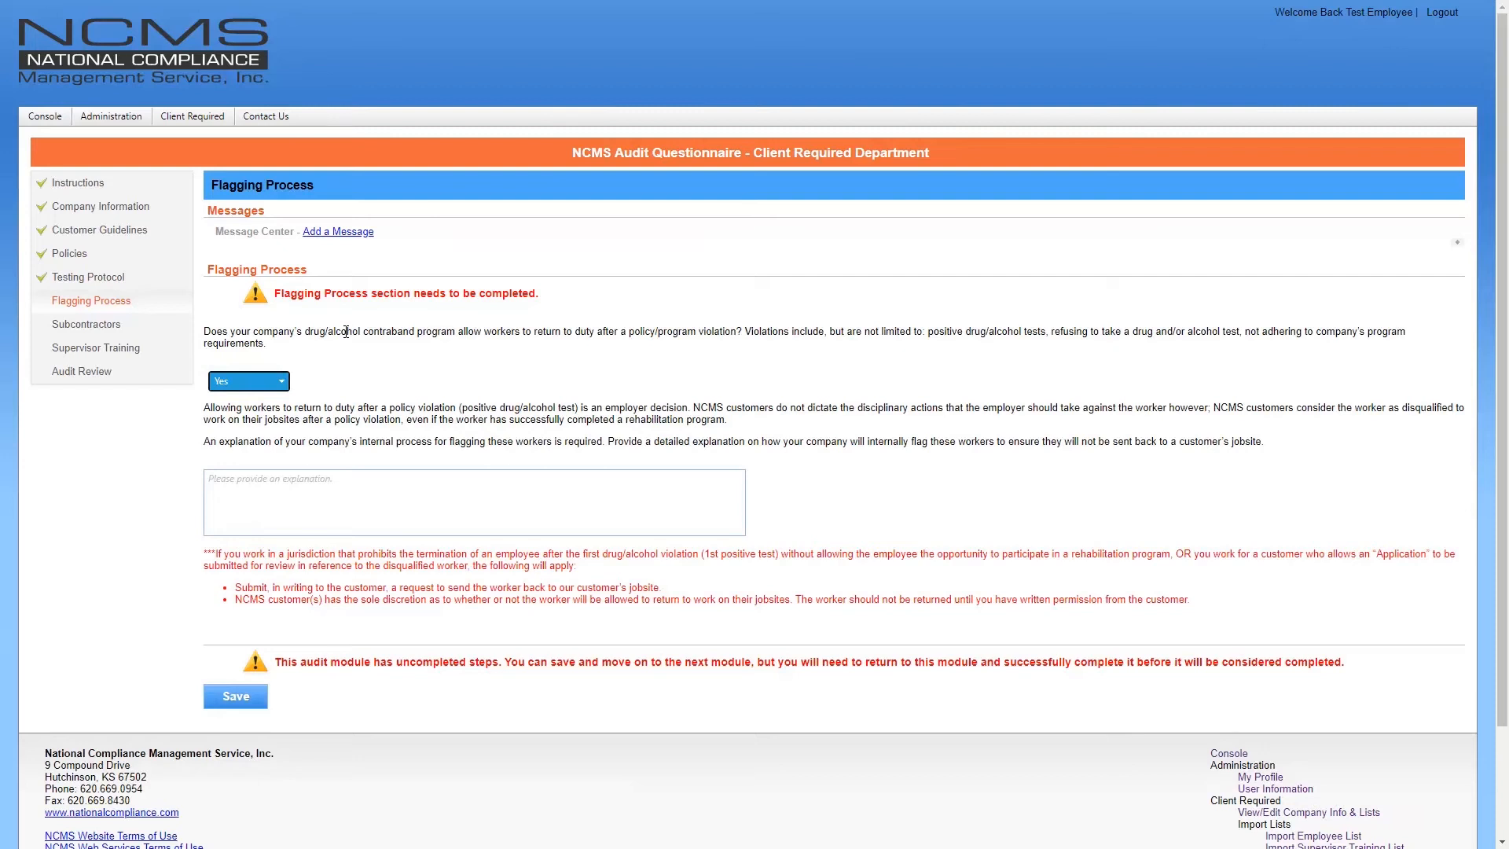
Change the return-to-duty answer back to No and save the Flagging Process page
left_click(242, 382)
left_click(242, 417)
left_click(244, 429)
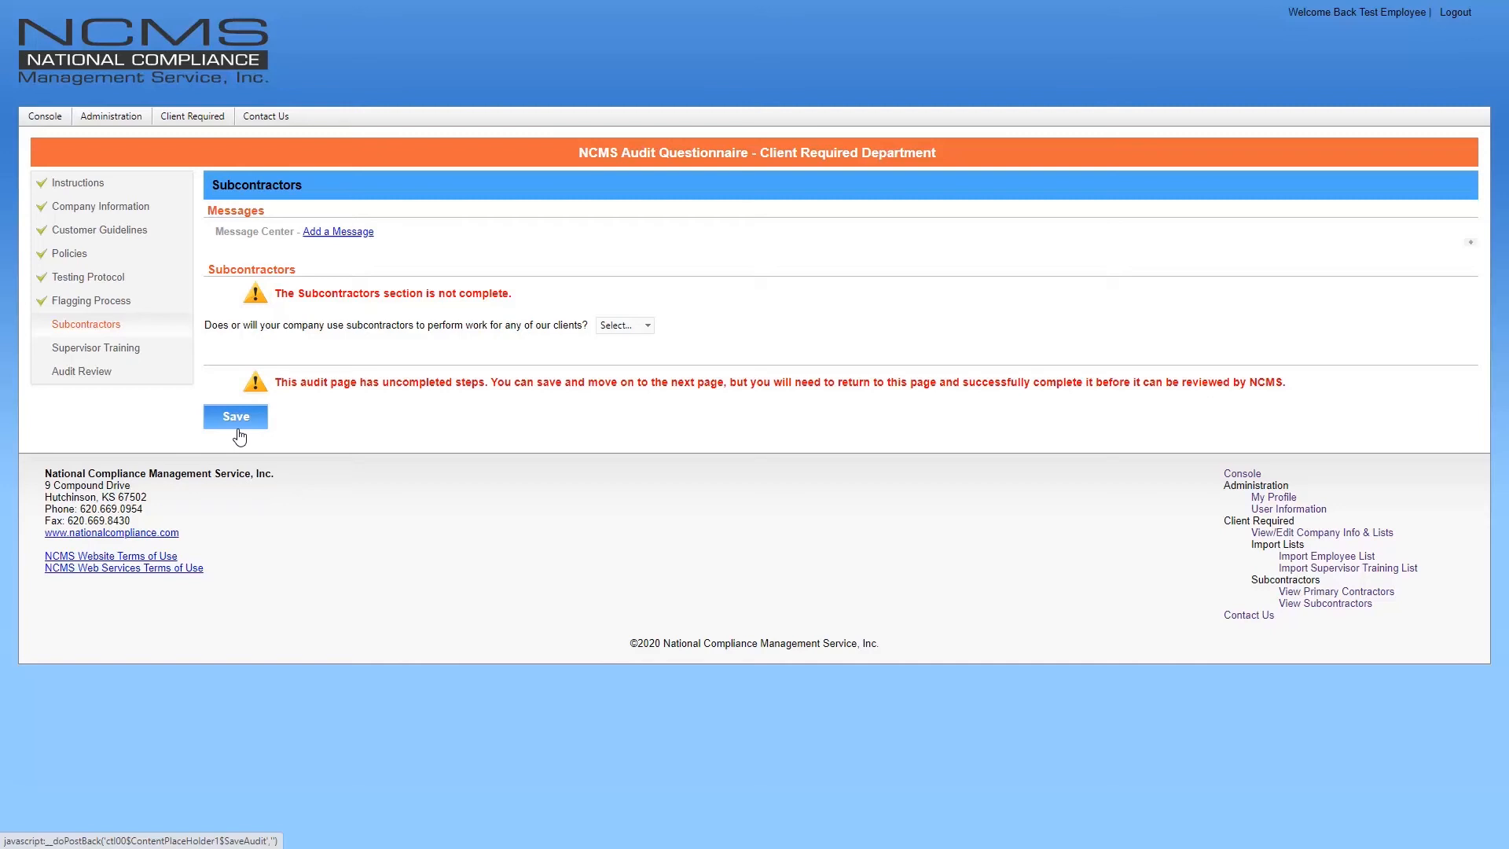
Answer Yes to using subcontractors and bring up the Add Subcontractor form
left_click(618, 326)
left_click(620, 361)
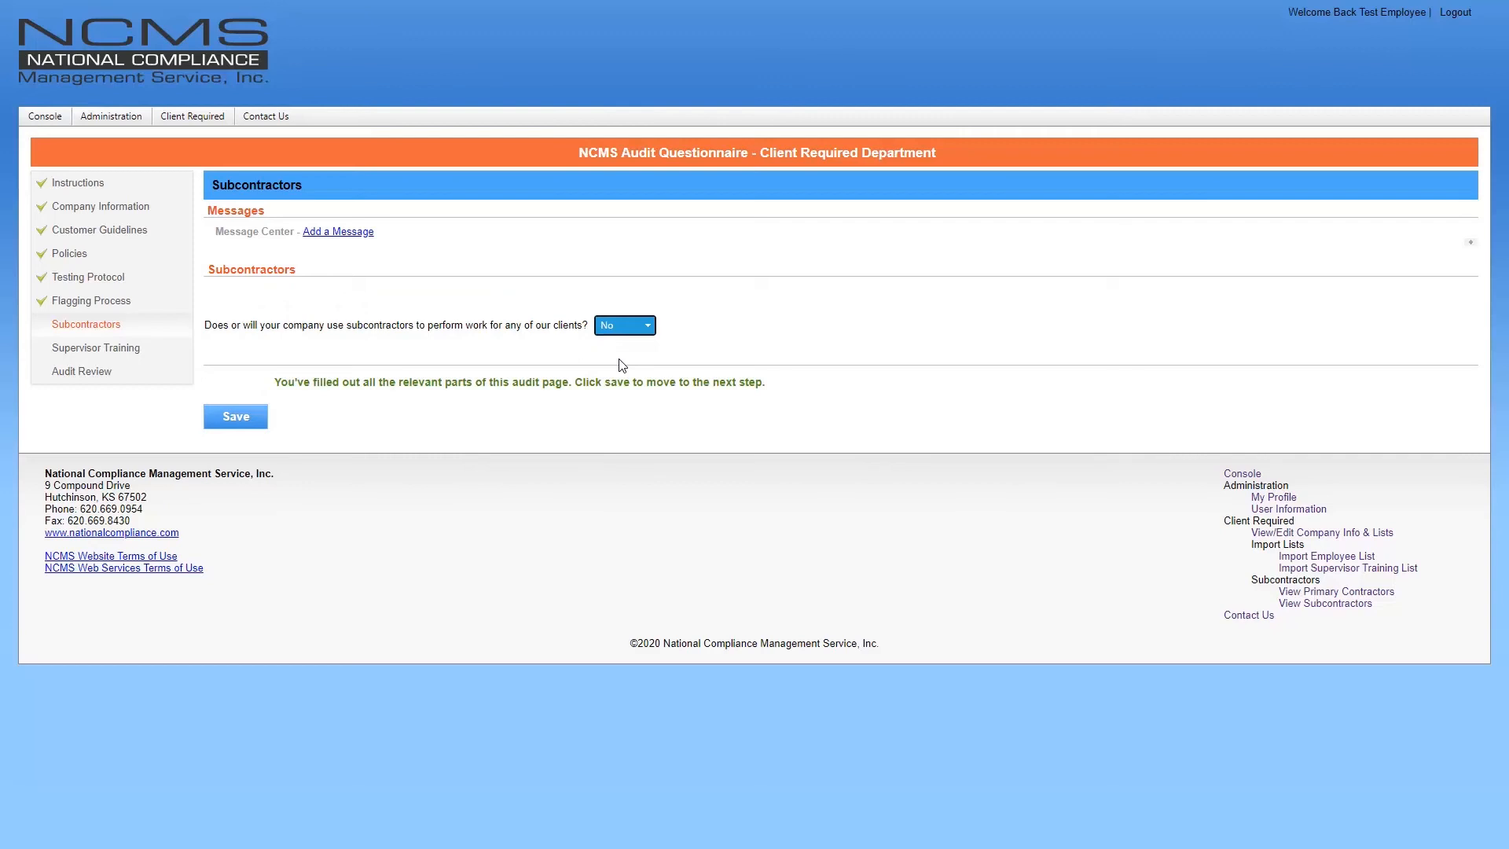
left_click(624, 327)
left_click(623, 376)
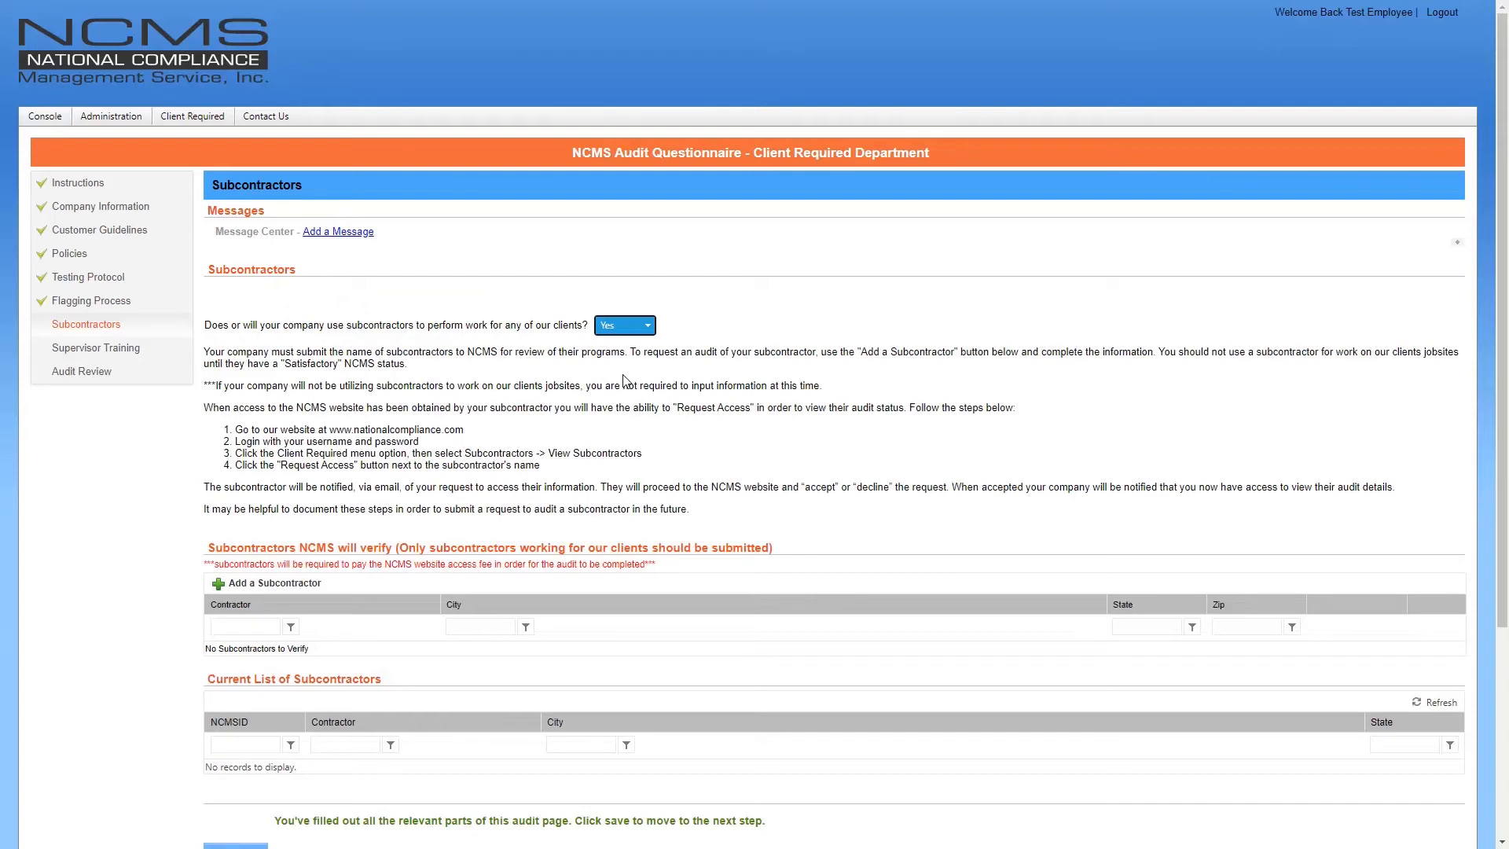
scroll(623, 379, "down", 2)
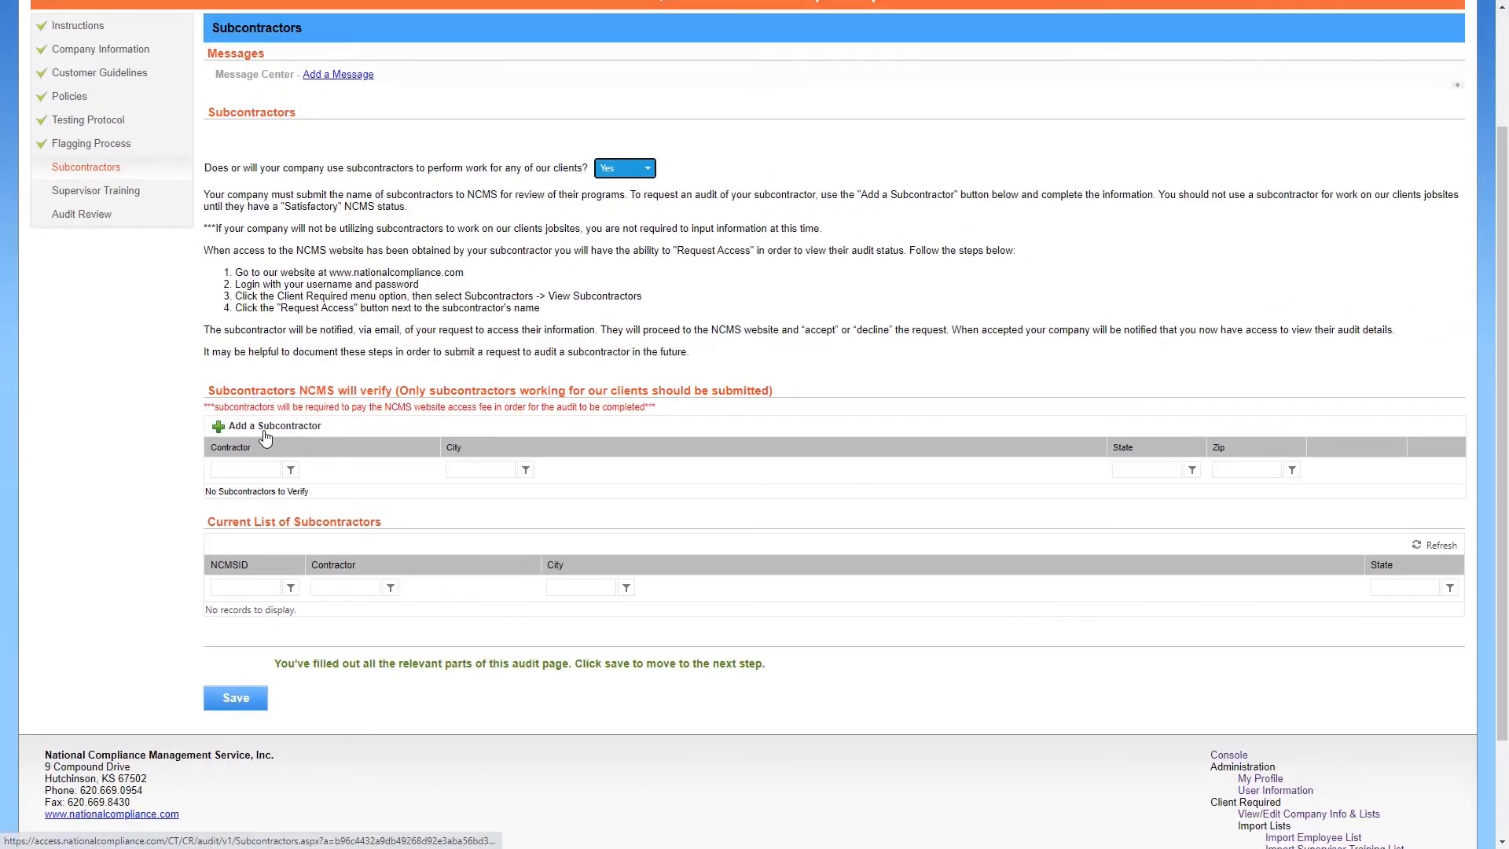
left_click(266, 429)
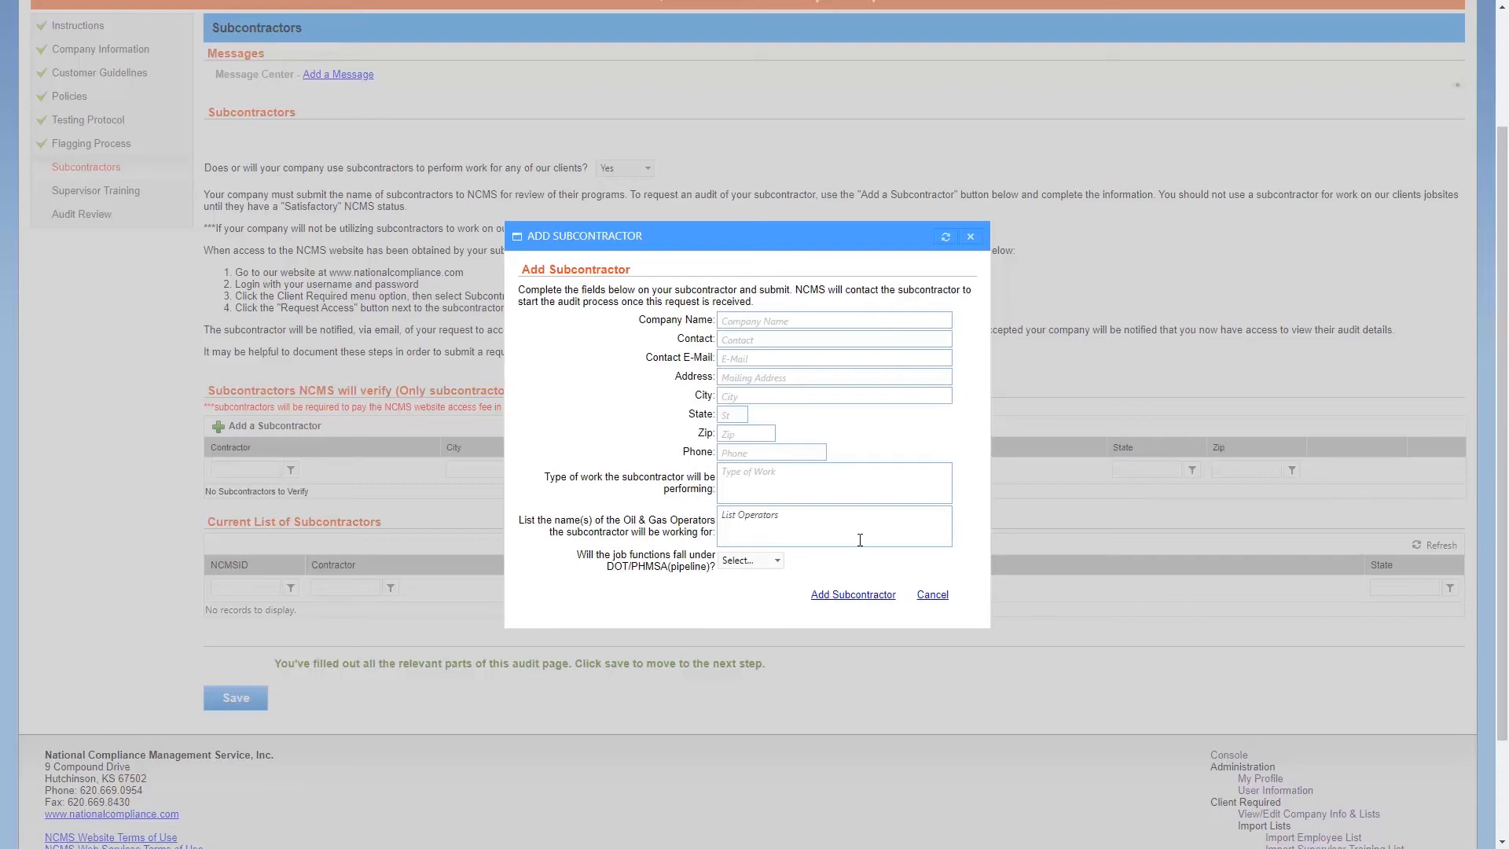
Cancel the Add Subcontractor form and set the subcontractors answer back to No
left_click(935, 597)
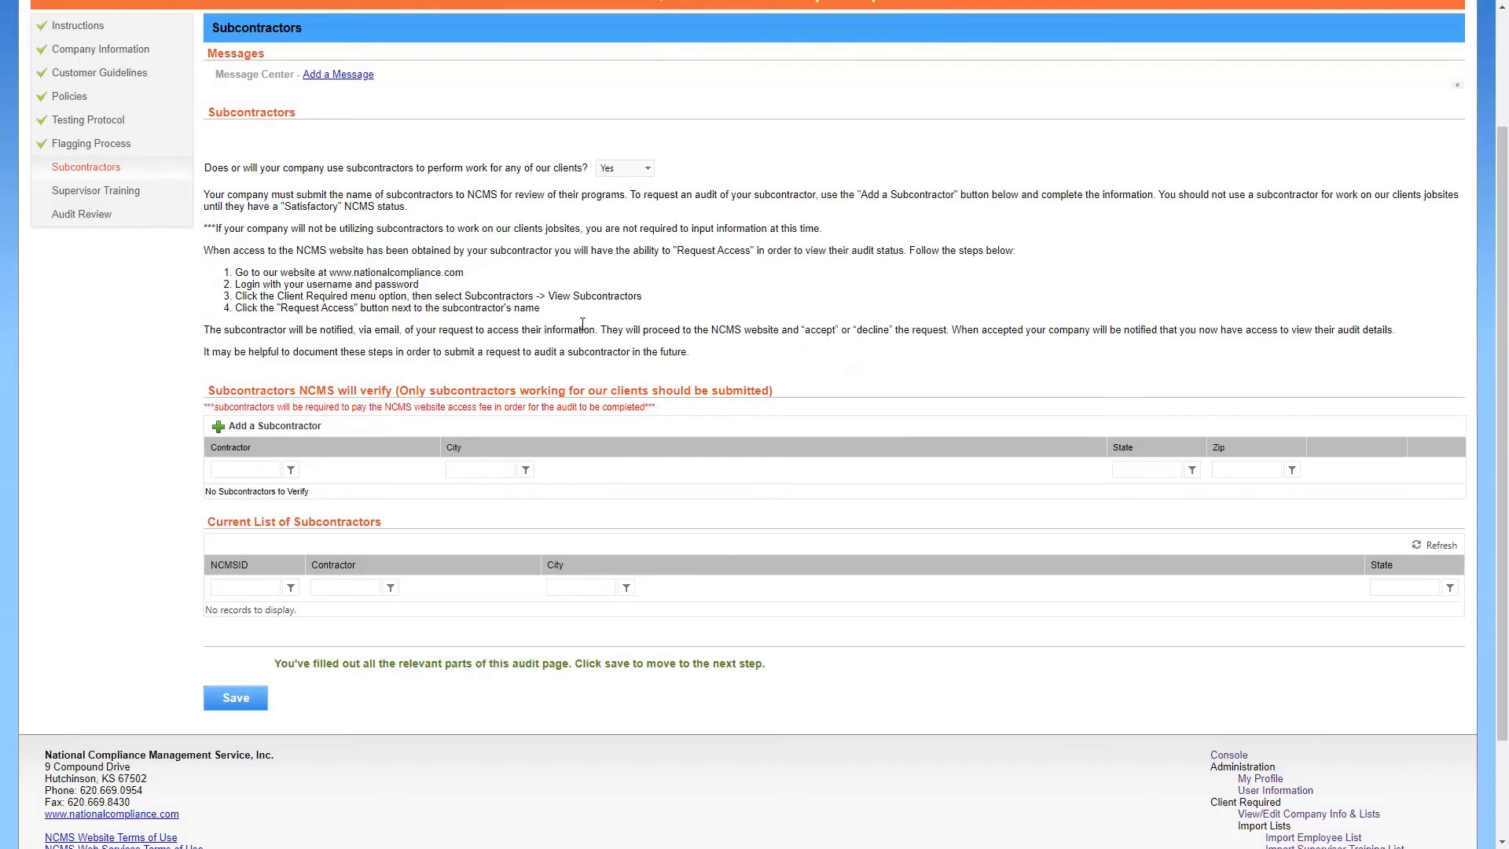
left_click(626, 170)
left_click(620, 205)
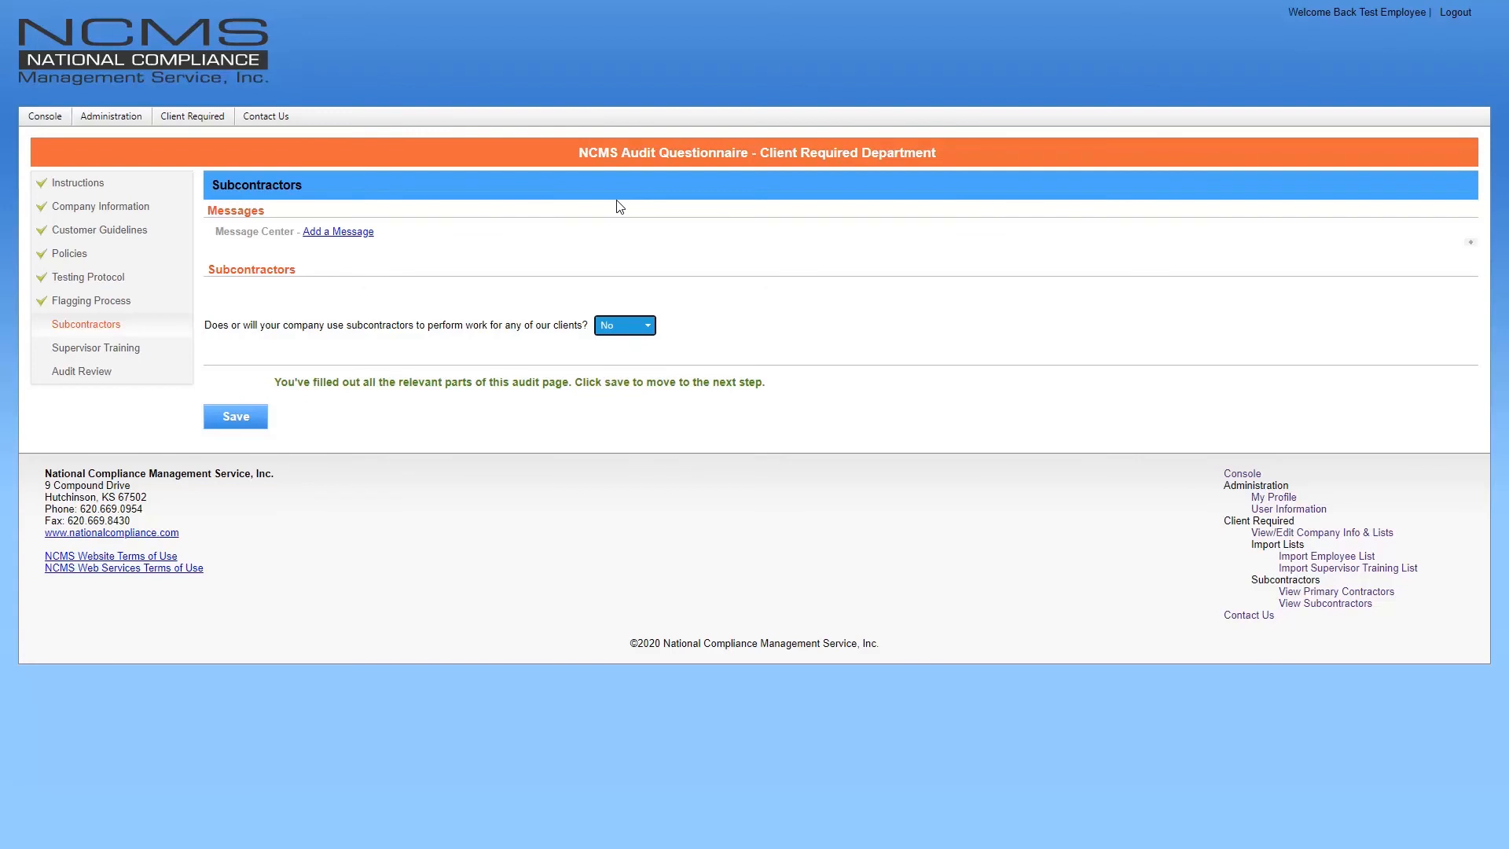
Save Subcontractors, tick the supervisor training acknowledgement, and open the Add New Supervisor form
left_click(244, 420)
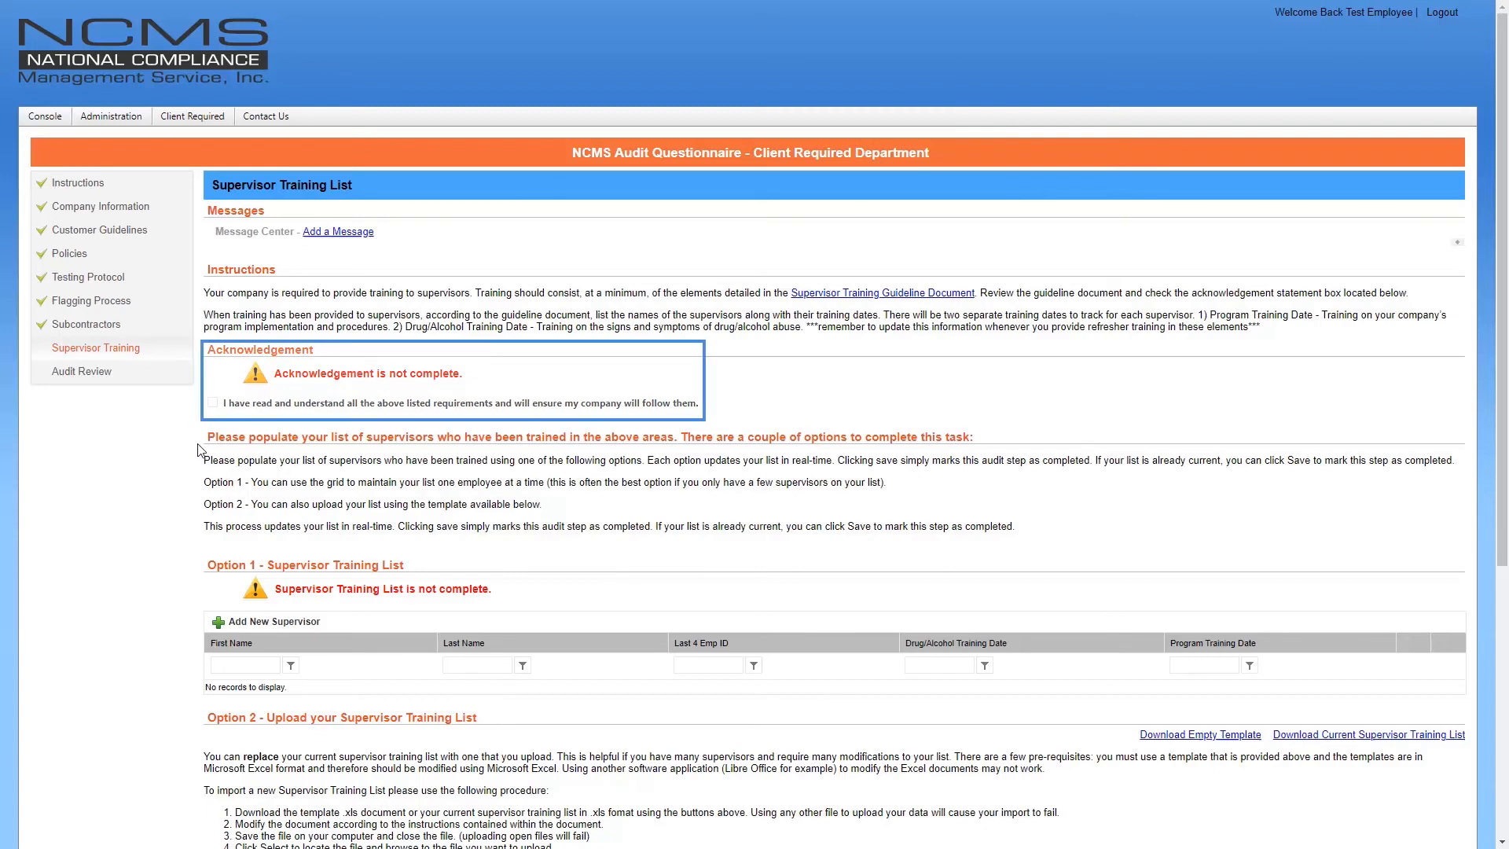
left_click(212, 403)
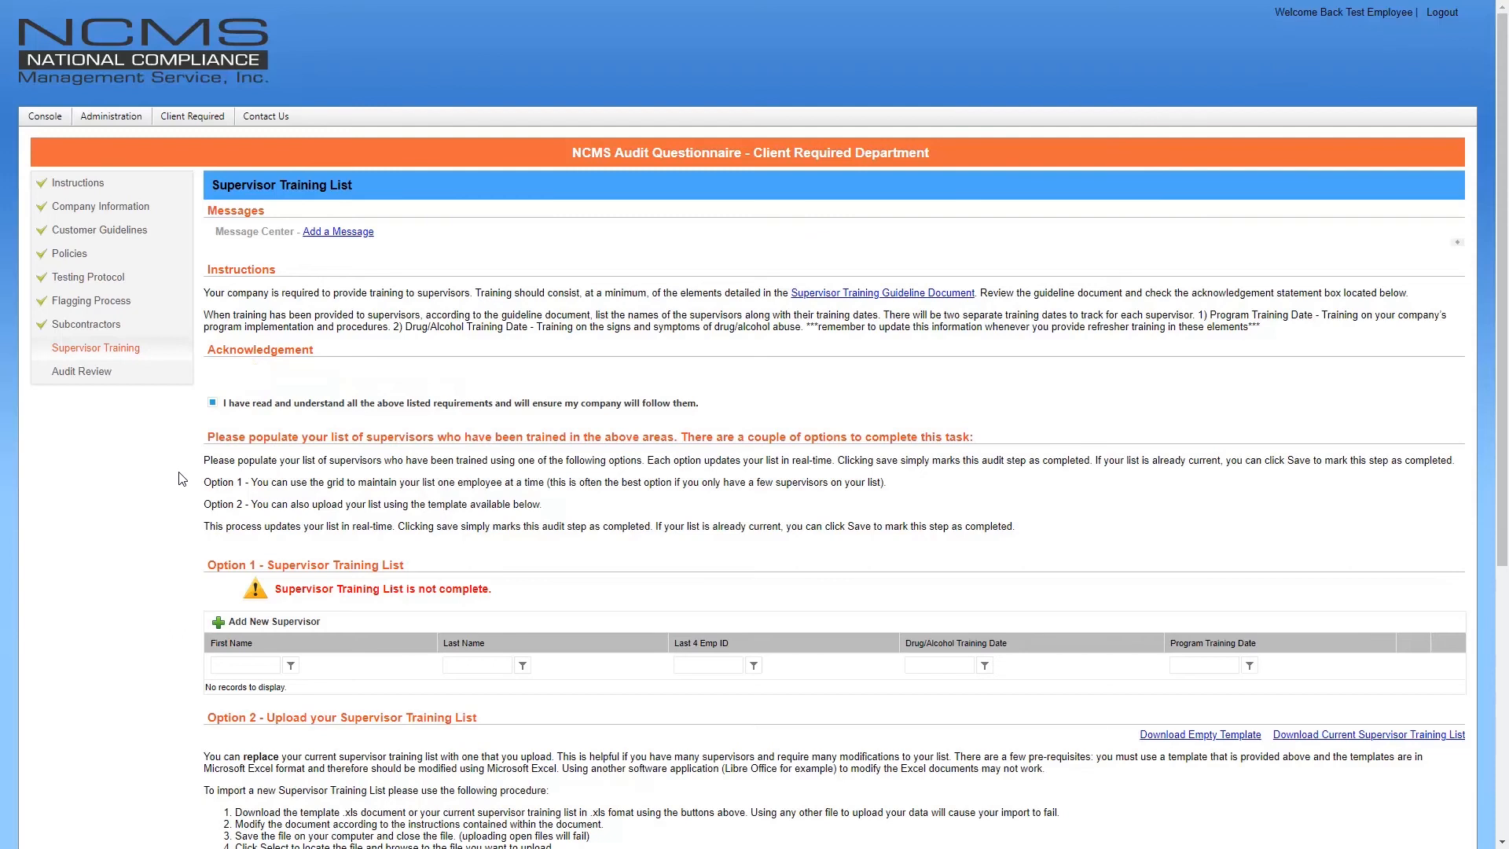
scroll(189, 484, "down", 2)
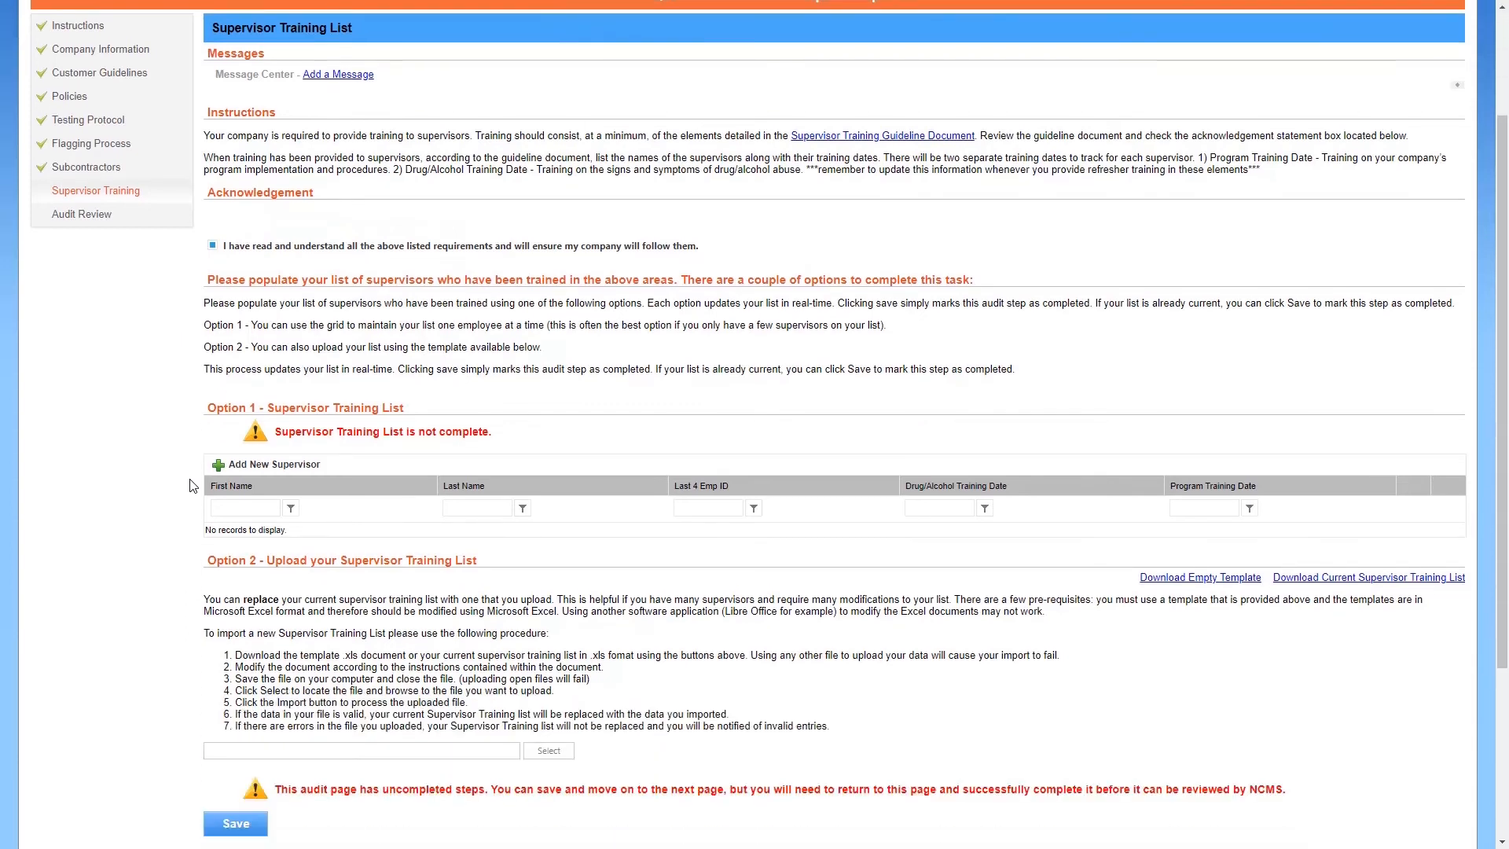
left_click(242, 469)
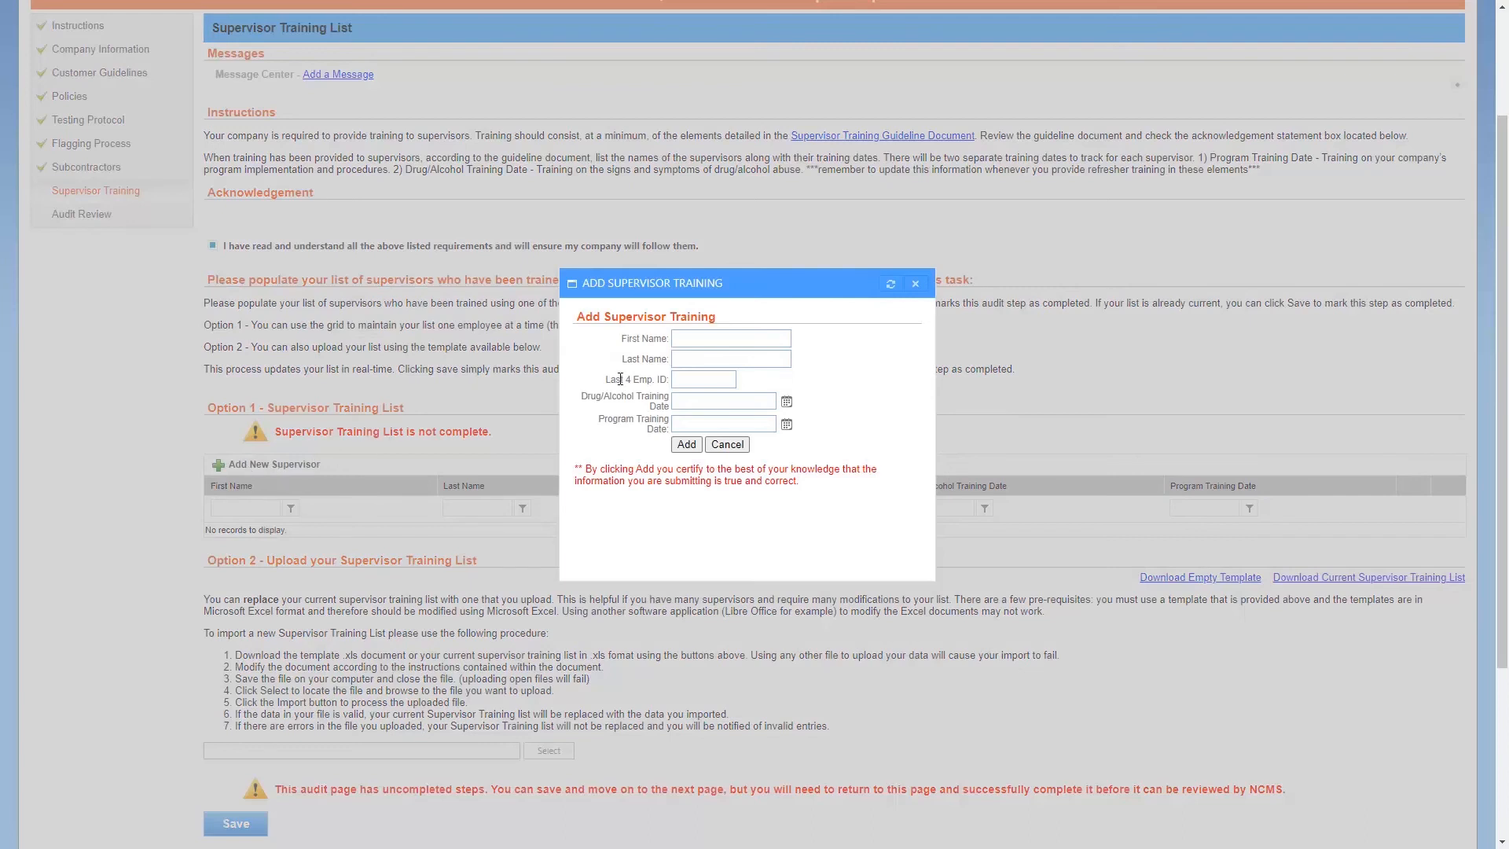
Add a supervisor with first and last name, employee ID digits, and both training dates 08/01/2020
left_click(694, 343)
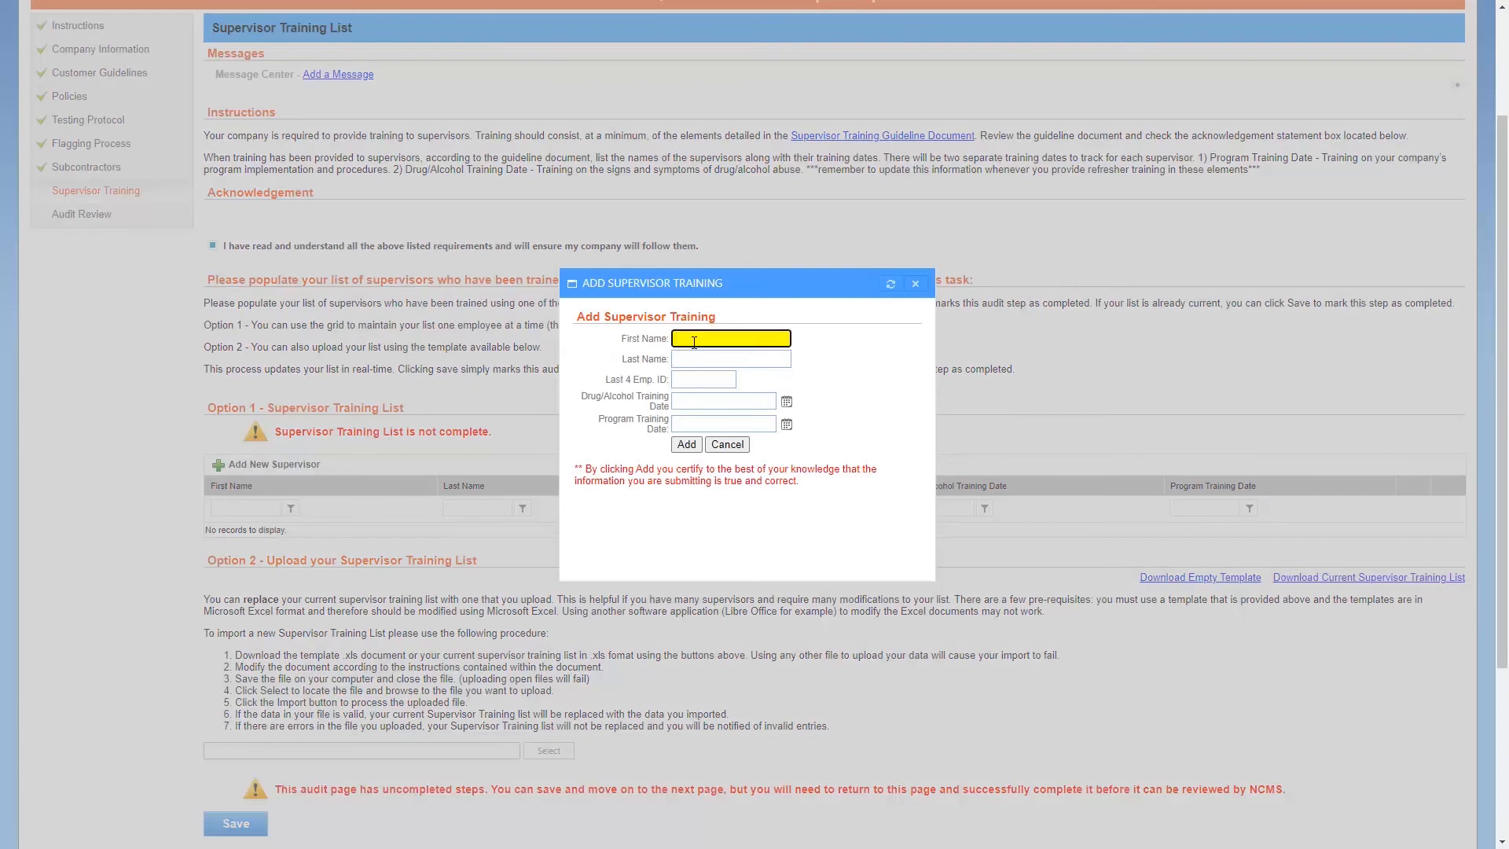
type("Test")
key("Tab")
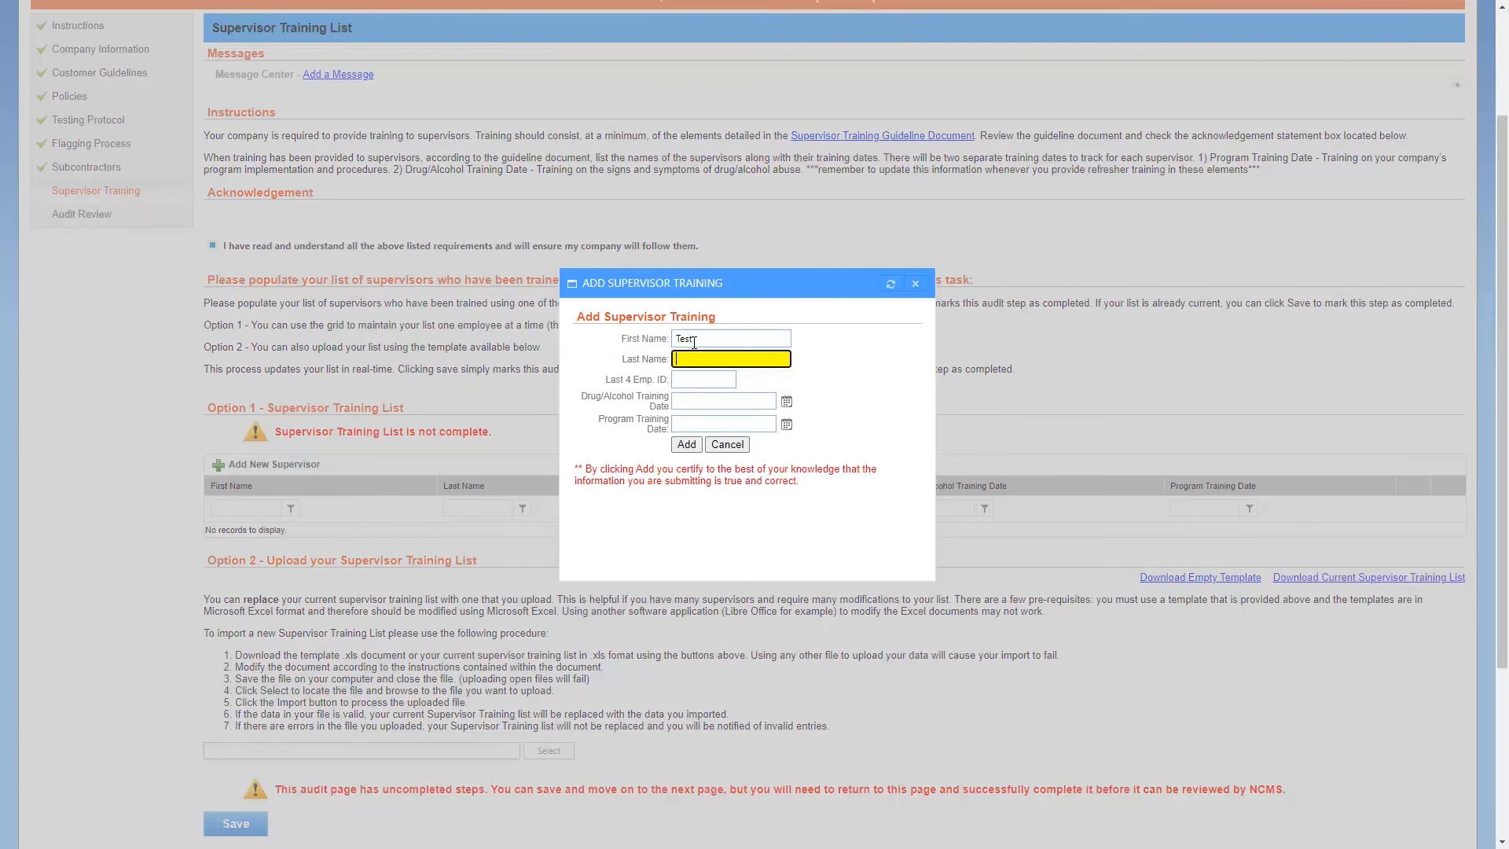
type("Supervisor")
key("Tab")
type("1234")
key("Tab")
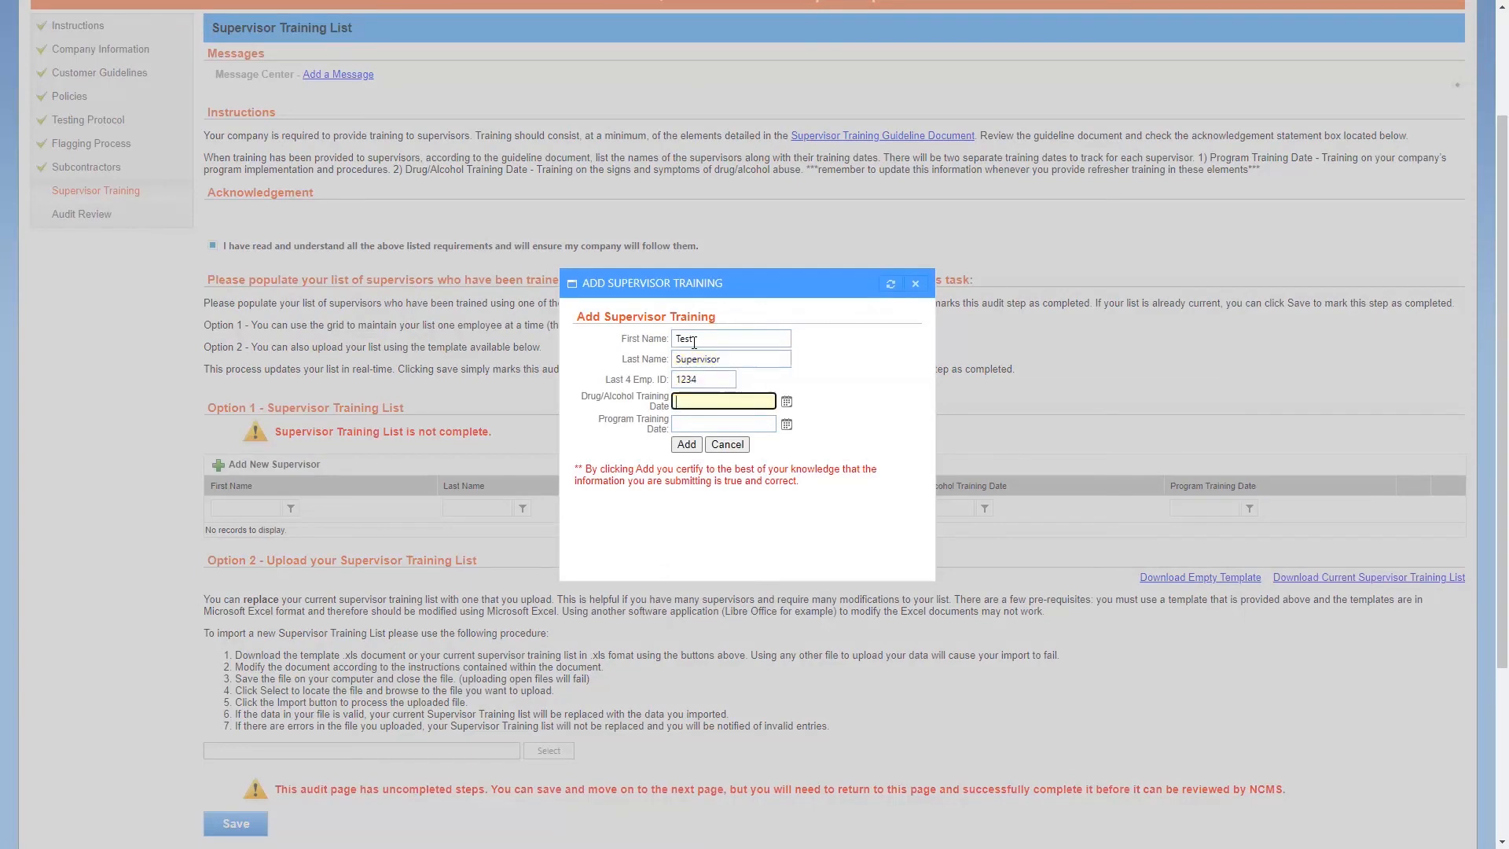
type("08/01/2020")
key("Tab")
type("0")
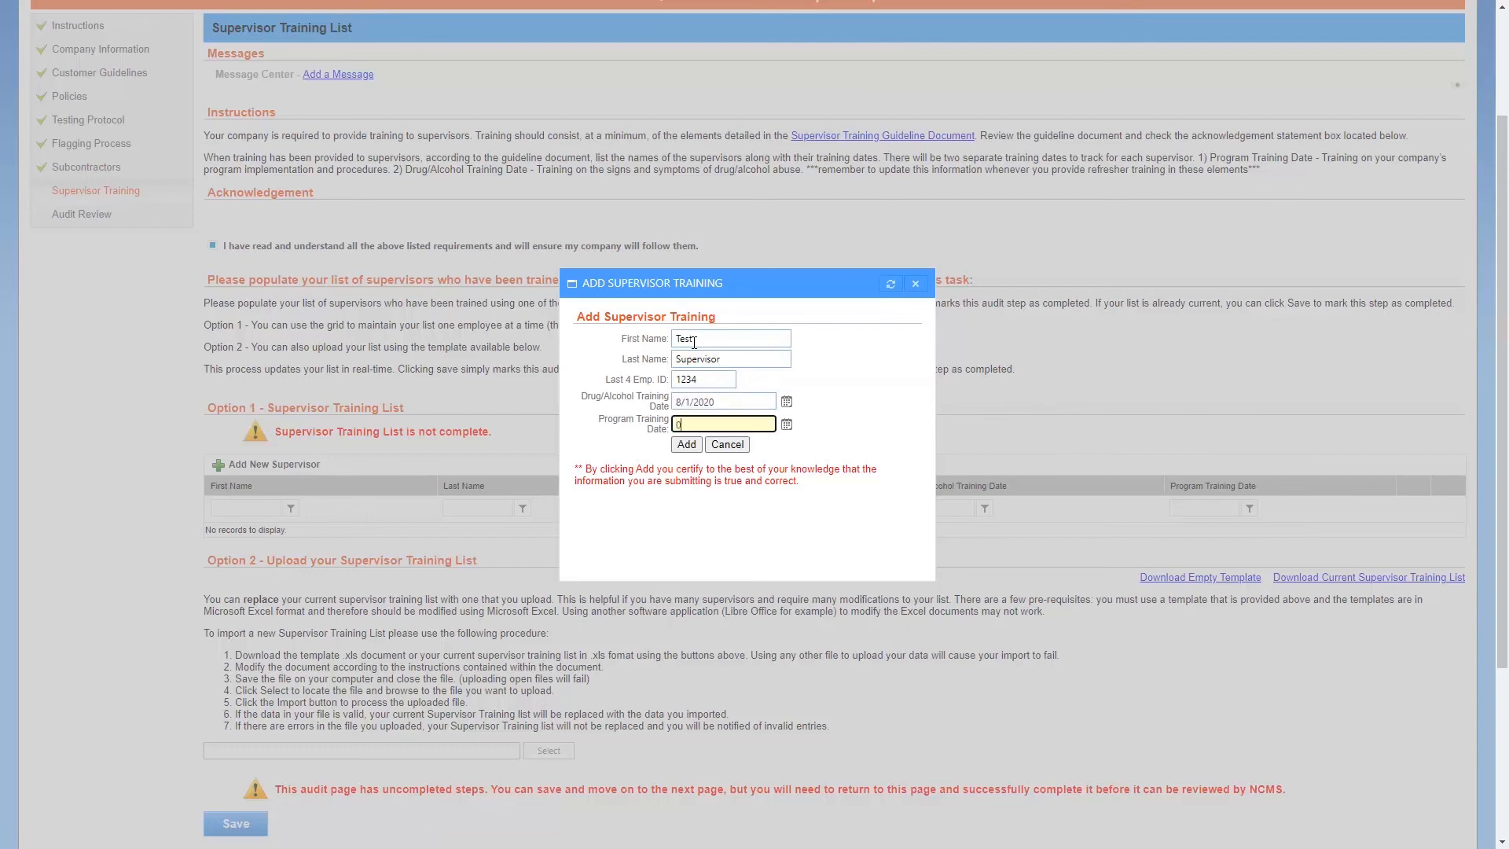
type("8/01/2020")
left_click(685, 445)
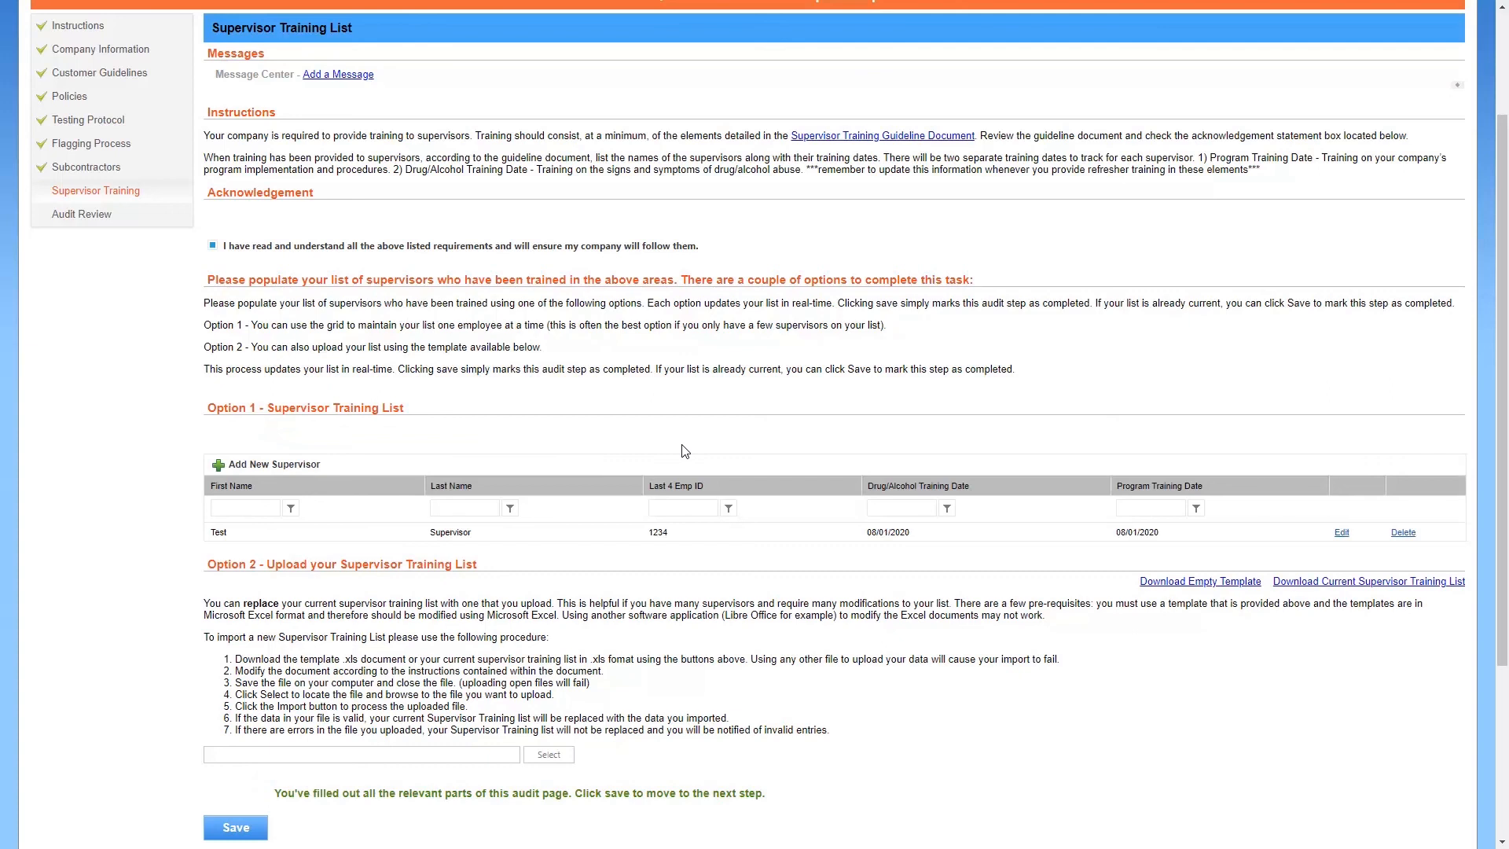
Save the Supervisor Training page to reach the Audit Review page
scroll(683, 451, "down", 1)
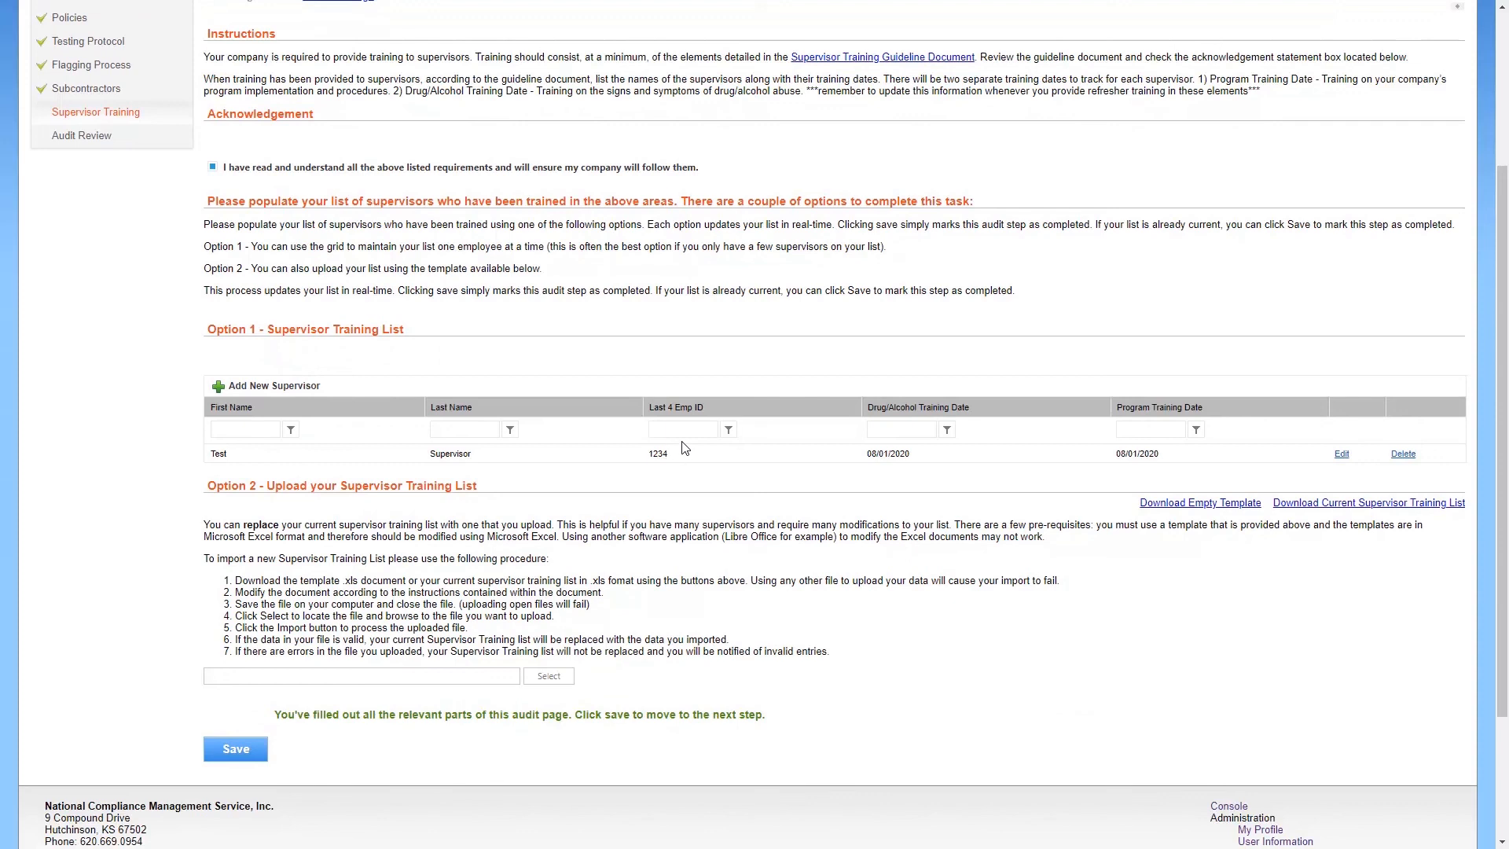
left_click(265, 744)
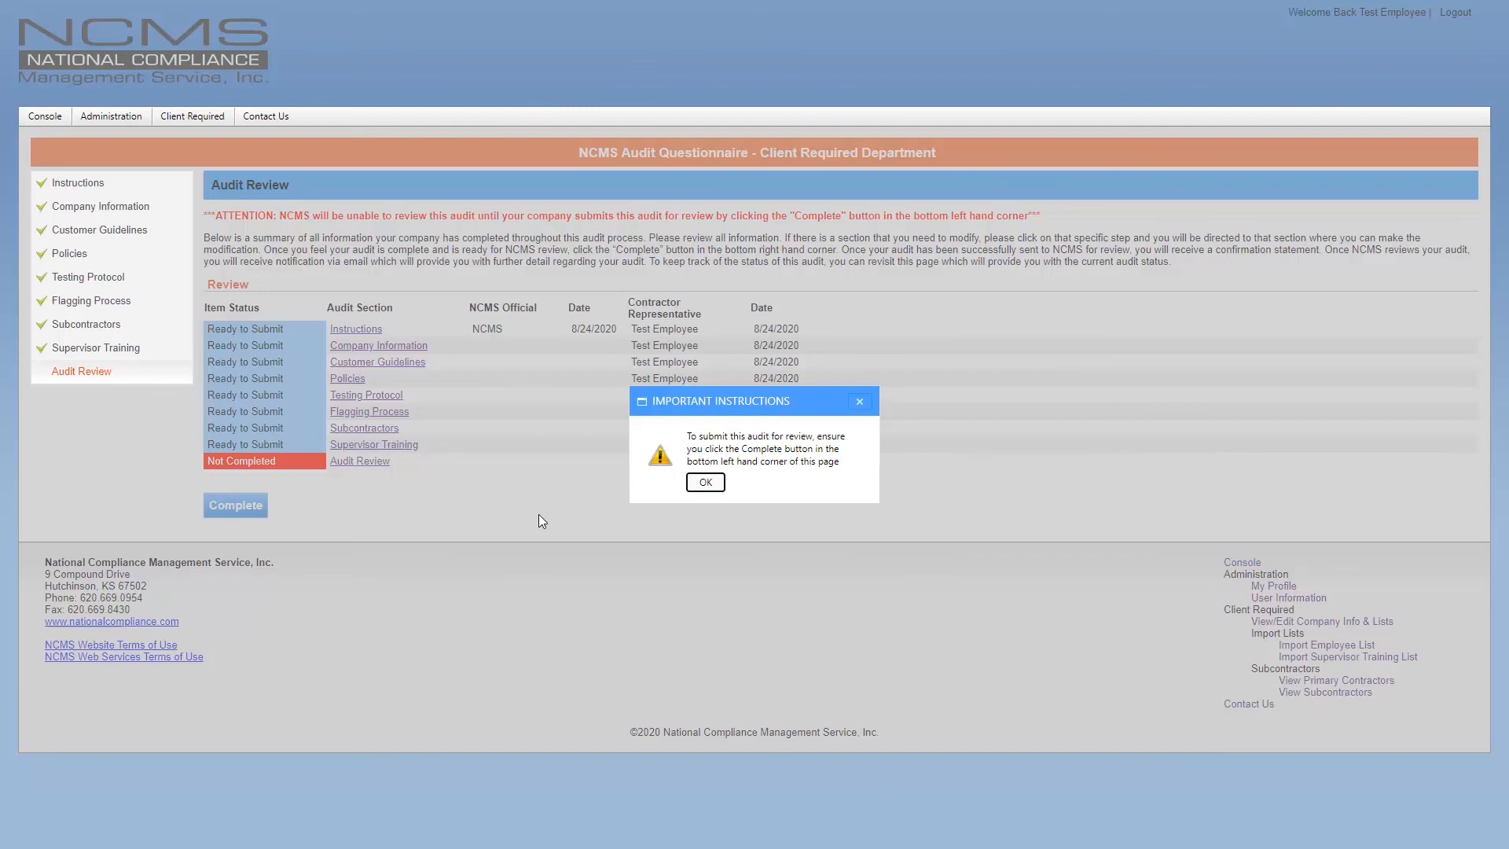
Close the Important Instructions popup and reopen the saved Company Information page
left_click(704, 482)
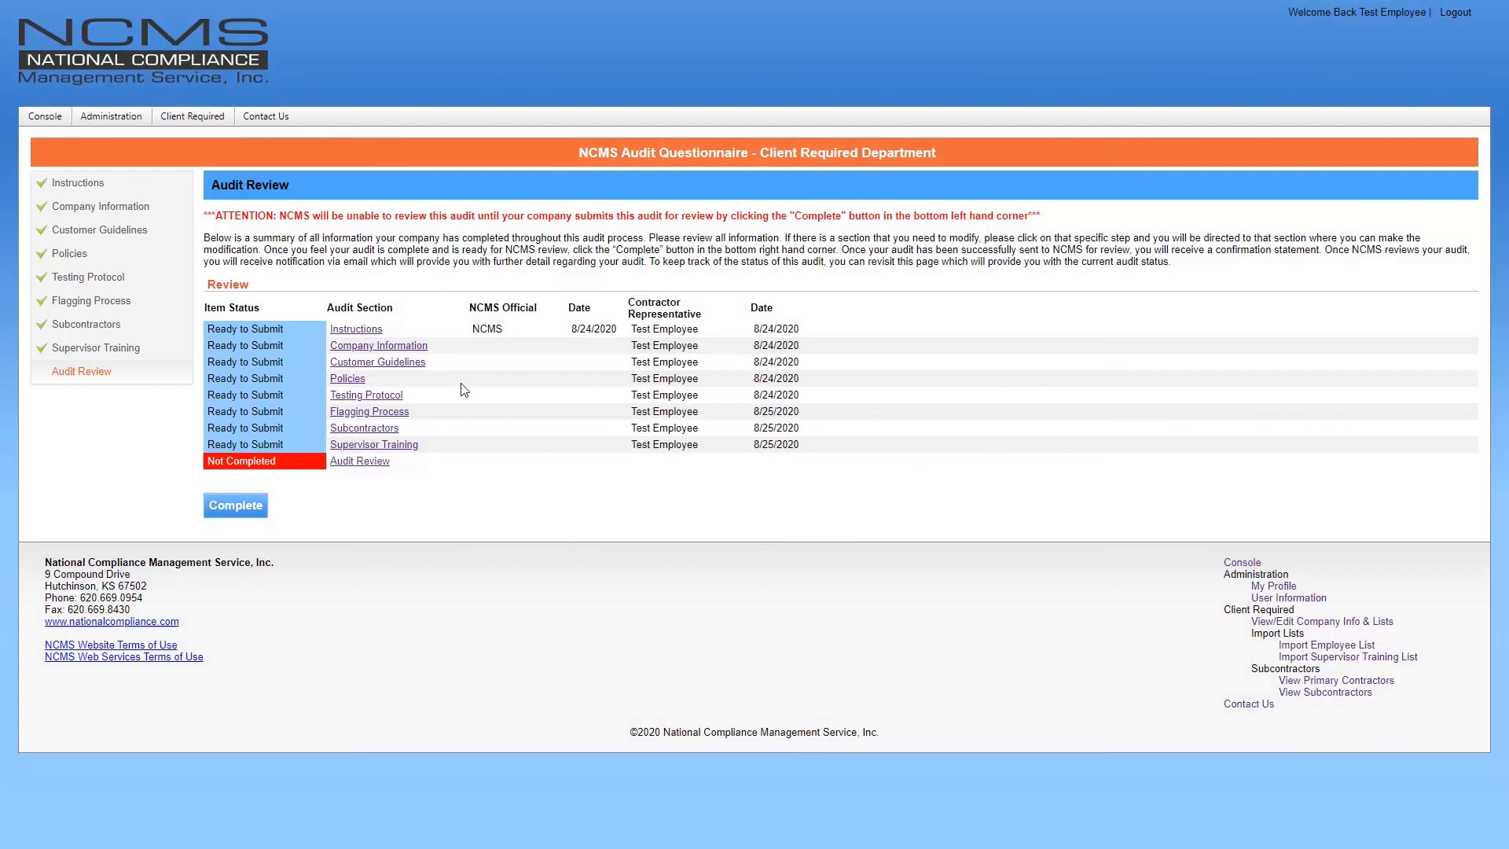
left_click(153, 212)
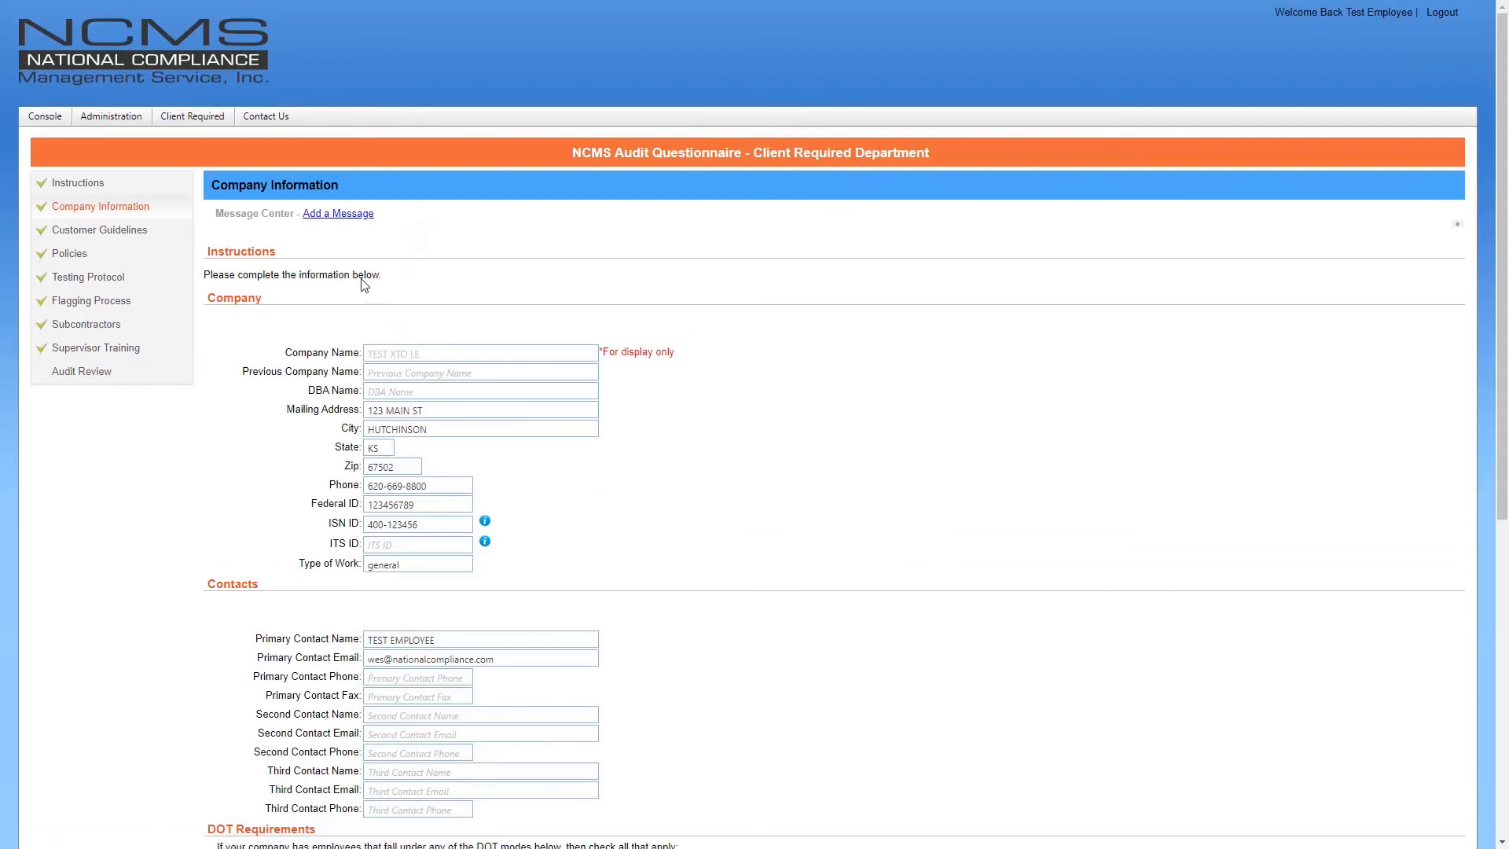
left_click(351, 214)
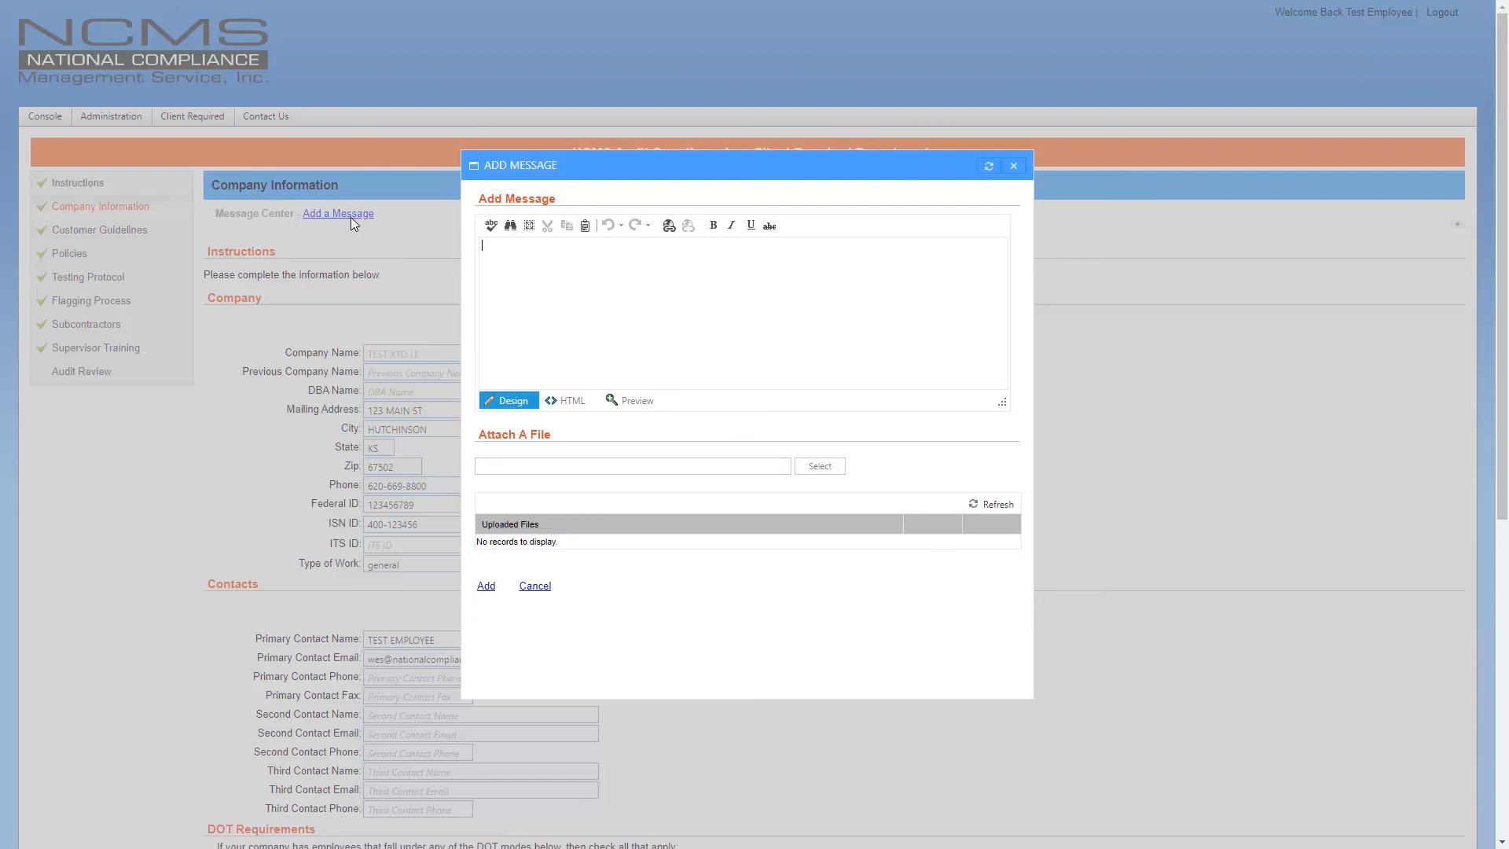
left_click(853, 238)
left_click(1016, 167)
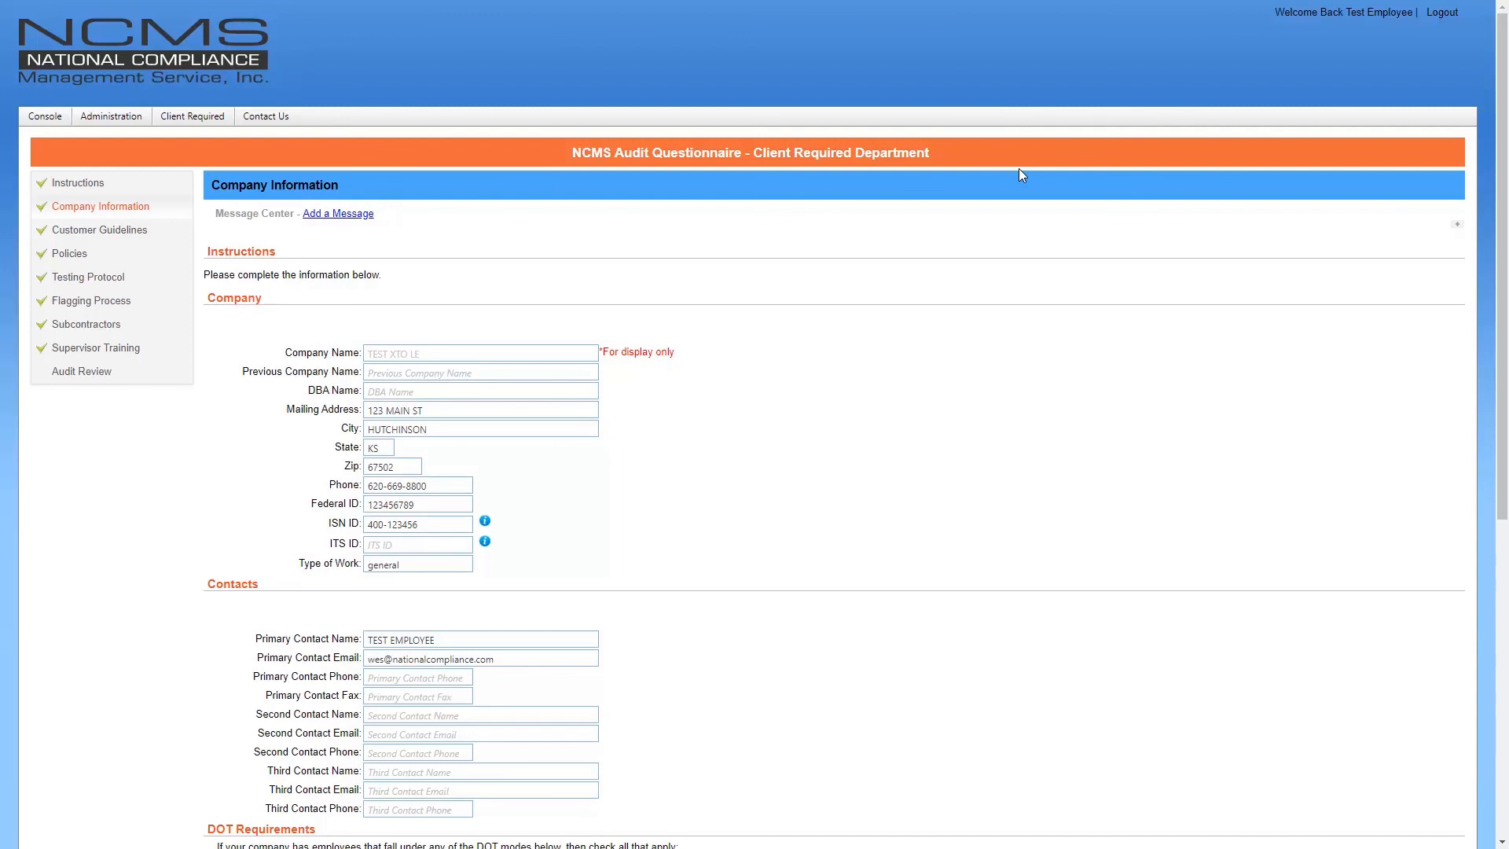
From the Audit Review page, submit the completed audit with Complete and confirm sending it to NCMS
left_click(129, 372)
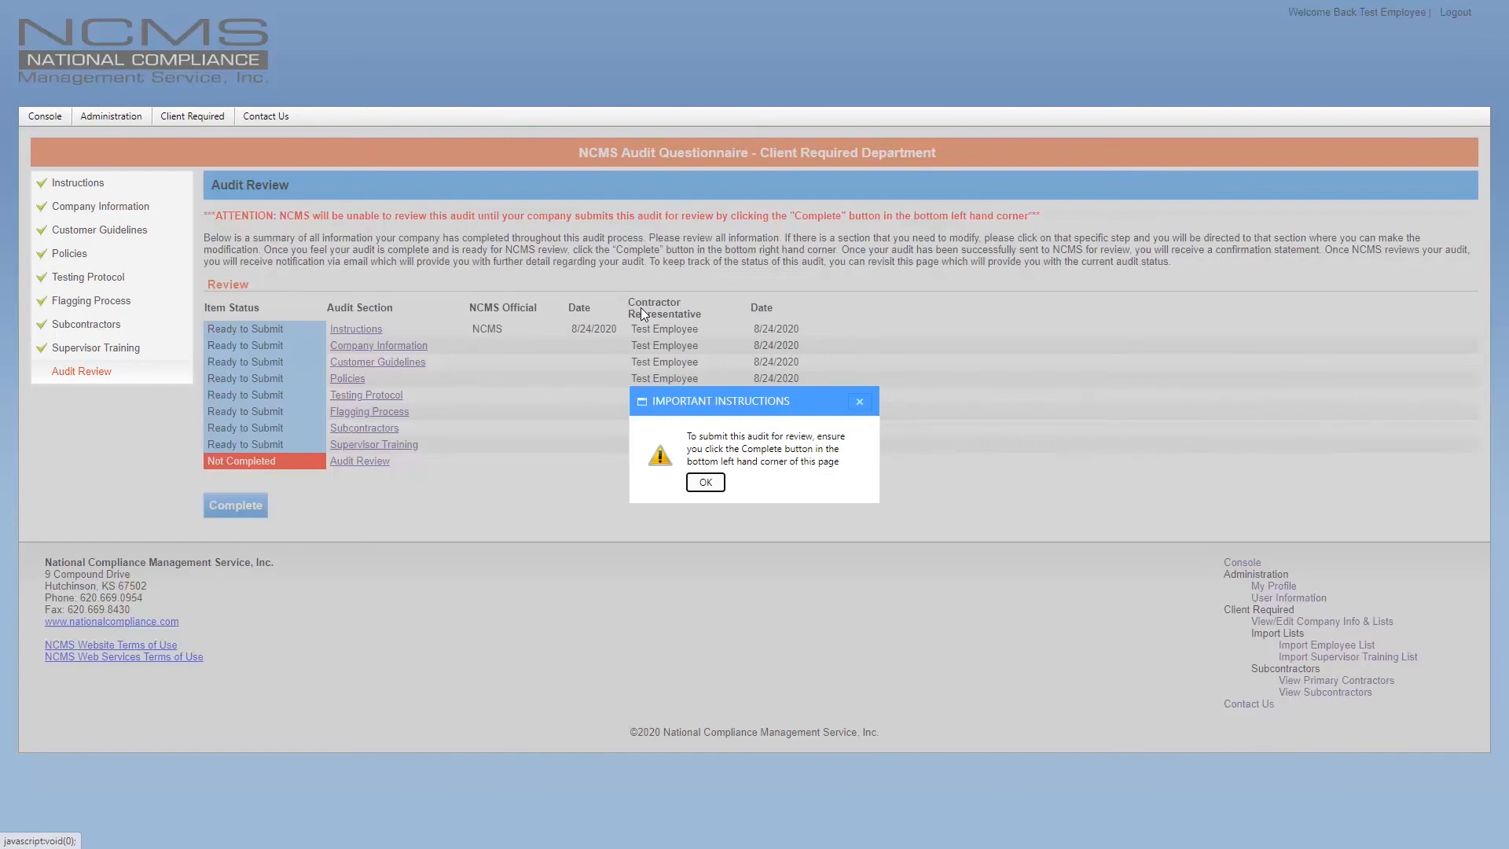
left_click(705, 482)
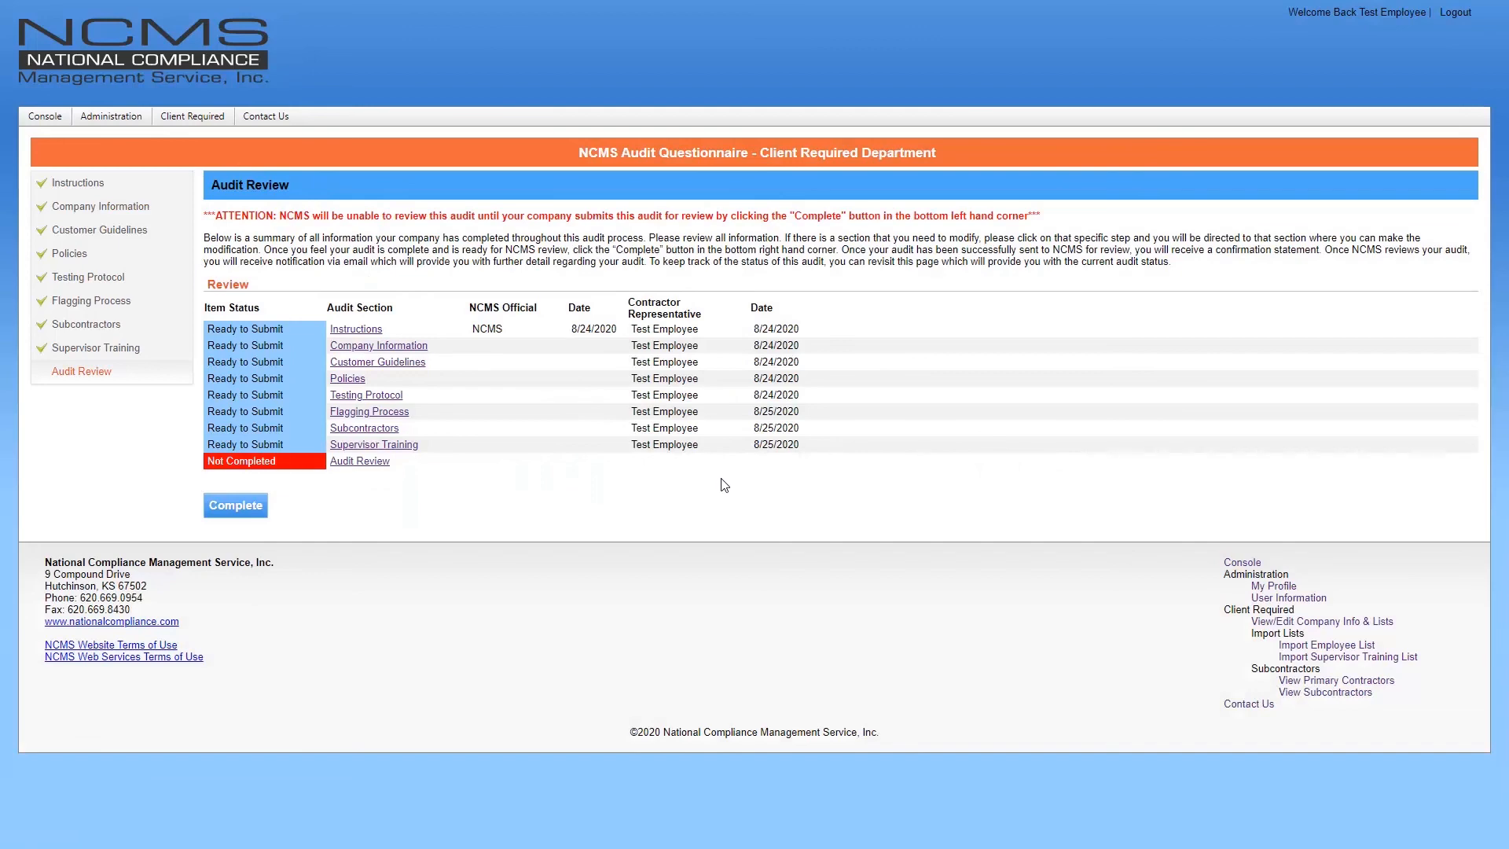
left_click(252, 507)
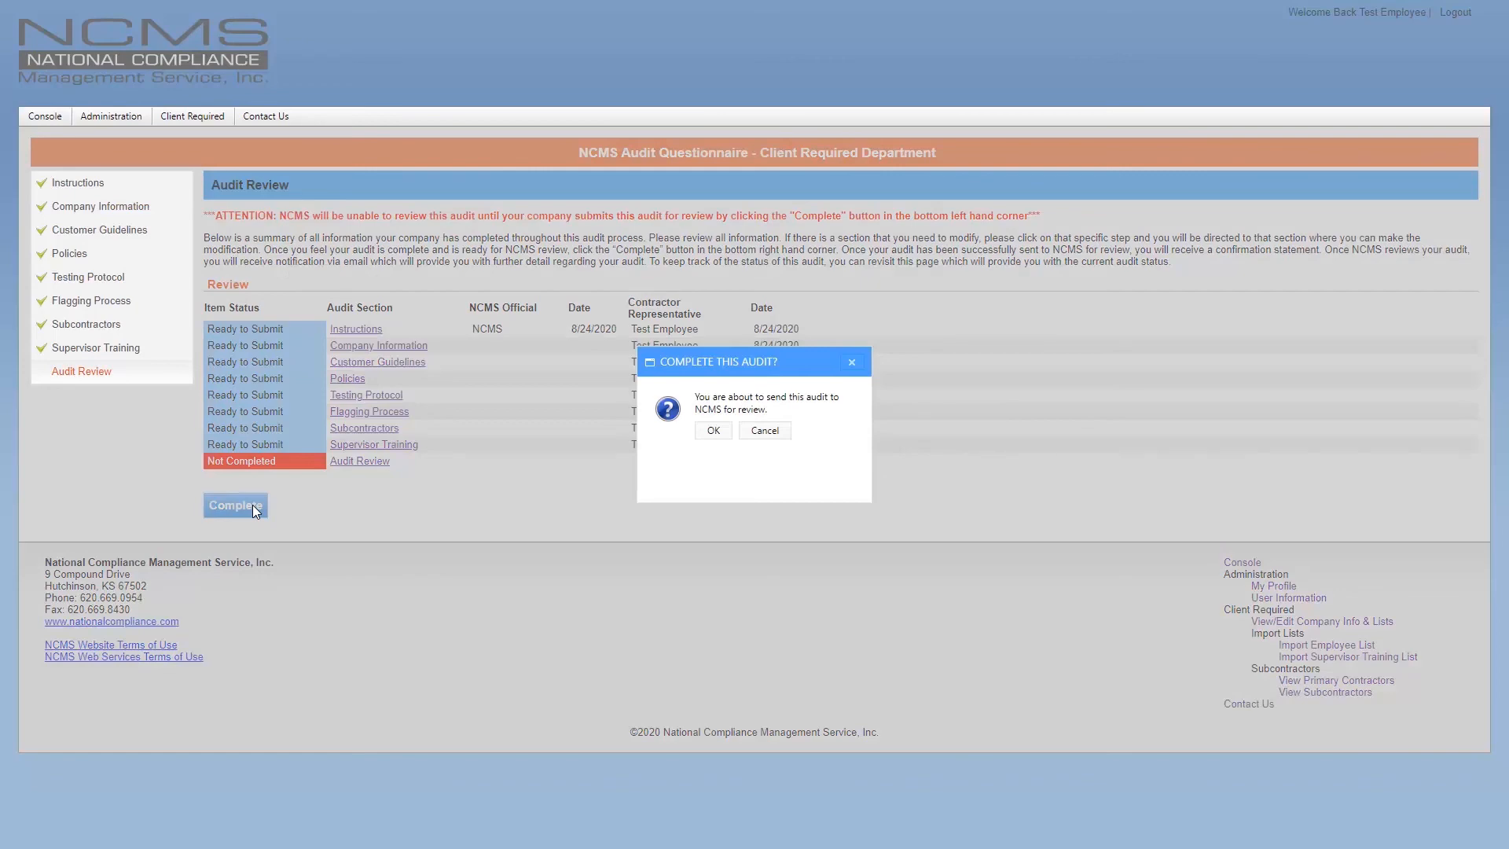
left_click(716, 430)
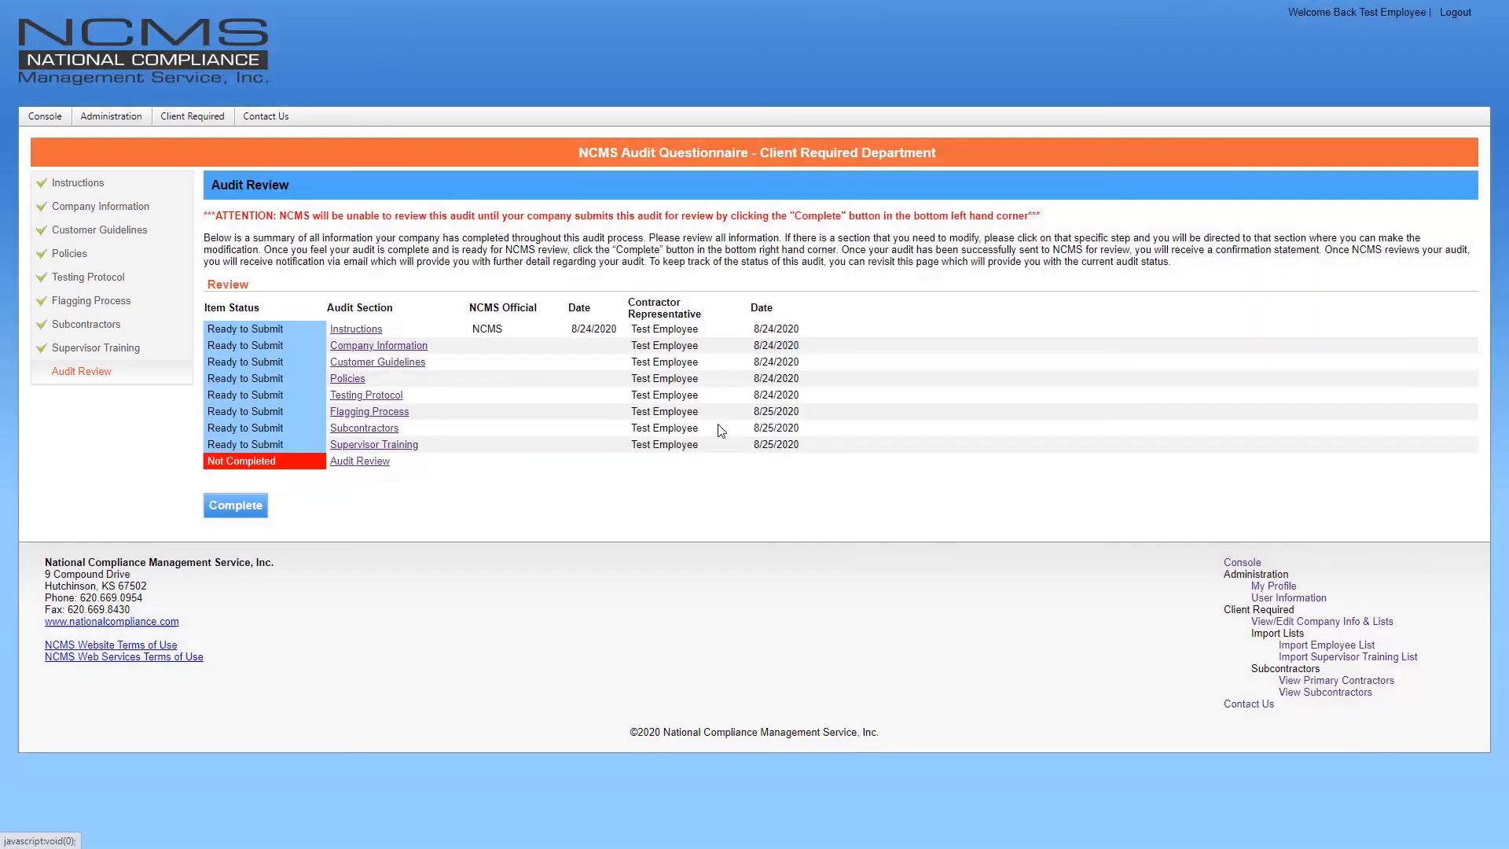